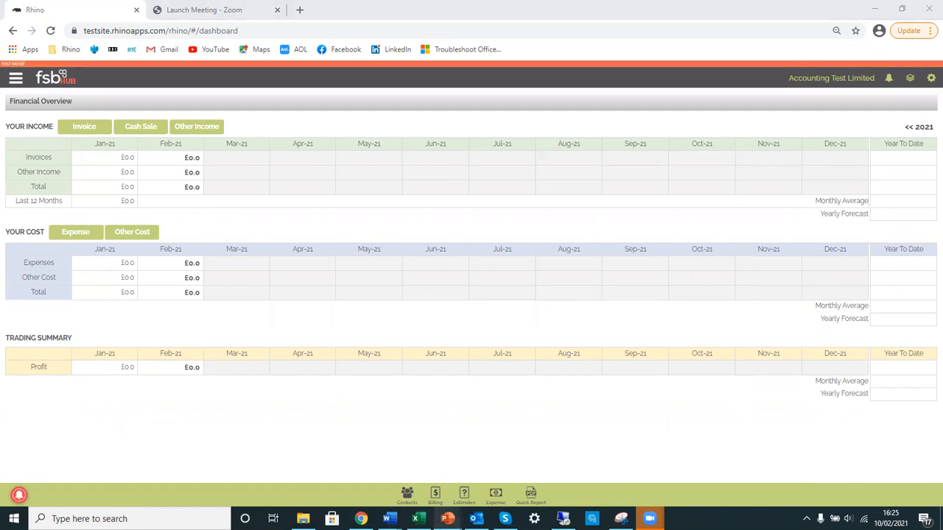
Switch to the Rhino web application in Chrome and open the accounting account codes list
{"action": "left_click", "coordinate": [517, 426]}
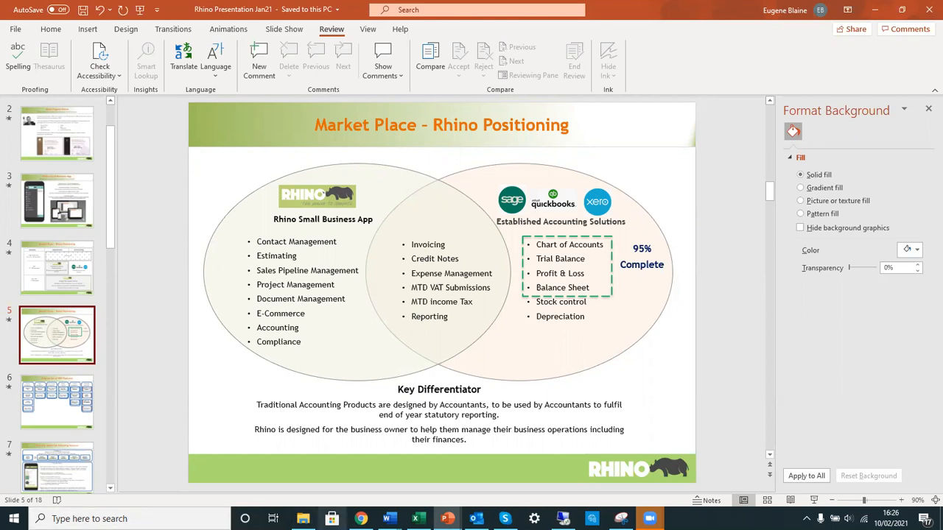
{"action": "left_click", "coordinate": [360, 519]}
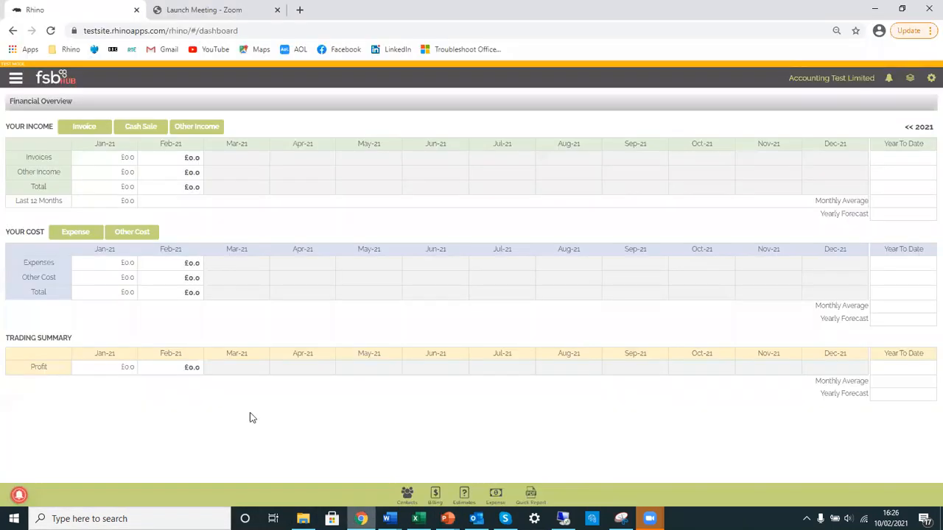
{"action": "left_click", "coordinate": [16, 77]}
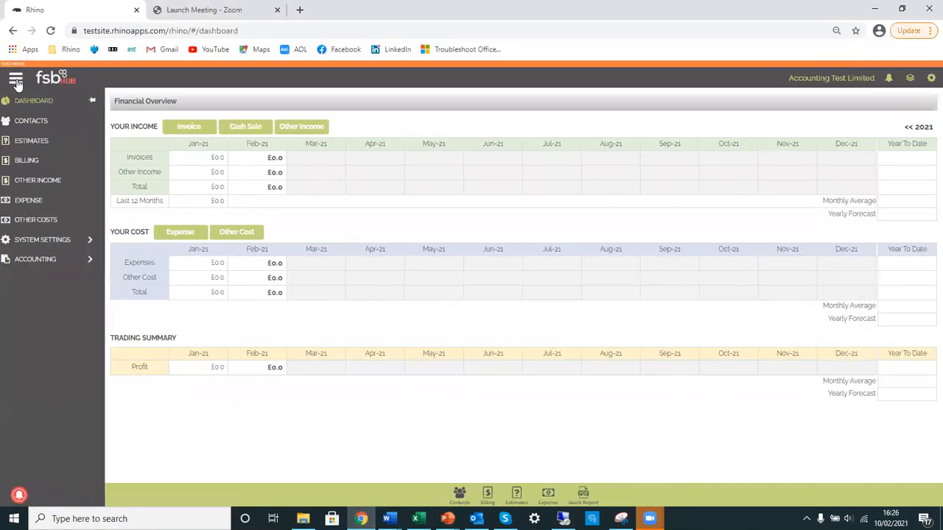
{"action": "left_click", "coordinate": [39, 262]}
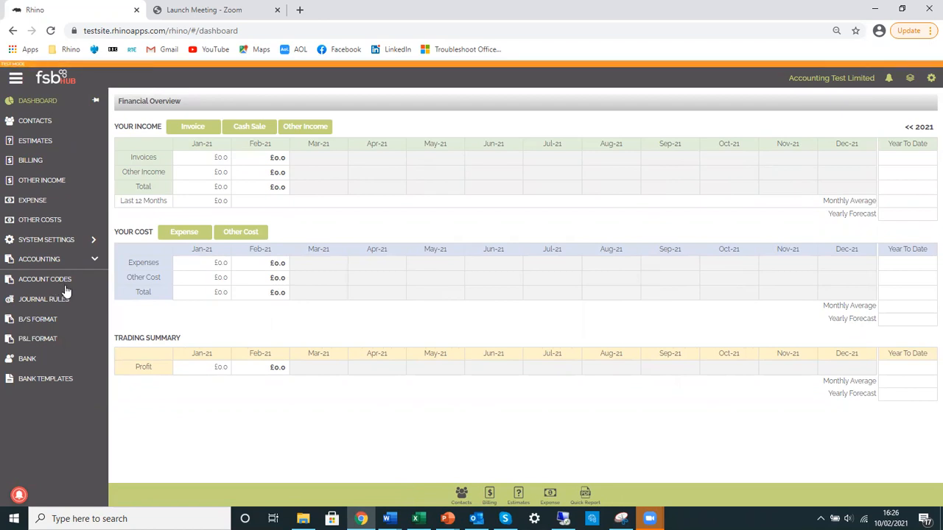
{"action": "left_click", "coordinate": [39, 282]}
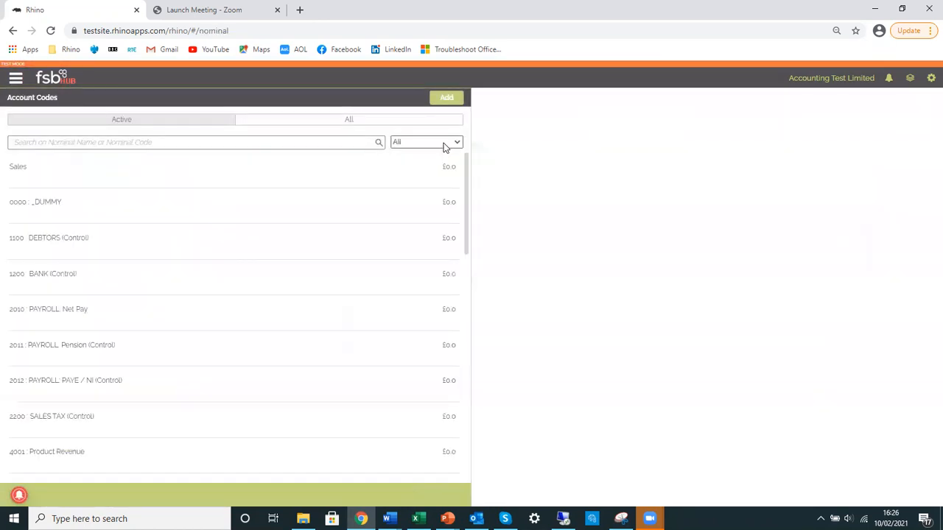
Filter the account codes by Sales and by Expenses to examine the codes of each type
{"action": "left_click", "coordinate": [444, 146]}
{"action": "left_click", "coordinate": [414, 167]}
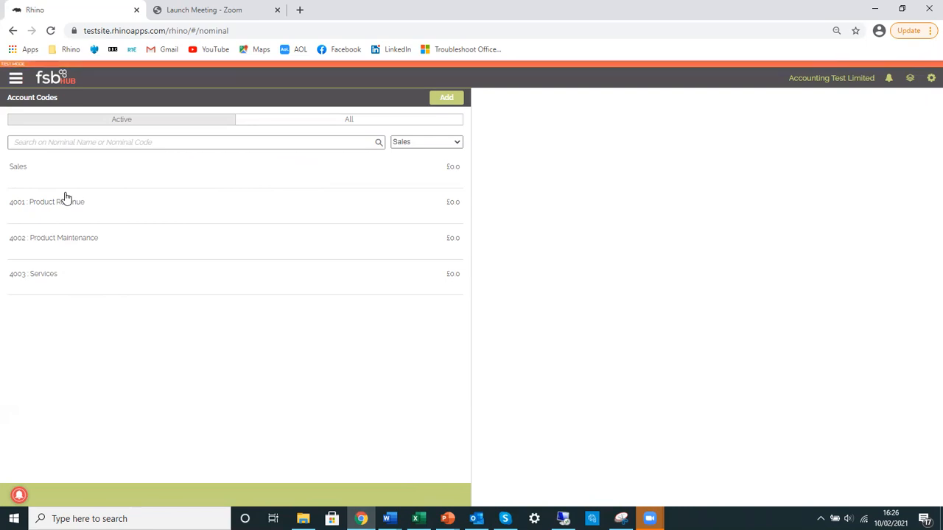
{"action": "left_click", "coordinate": [407, 145]}
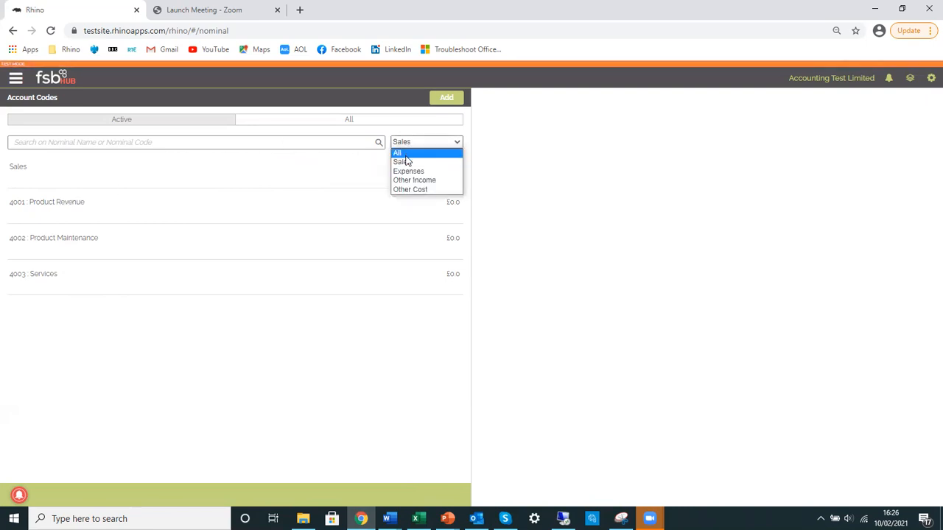
{"action": "left_click", "coordinate": [410, 173]}
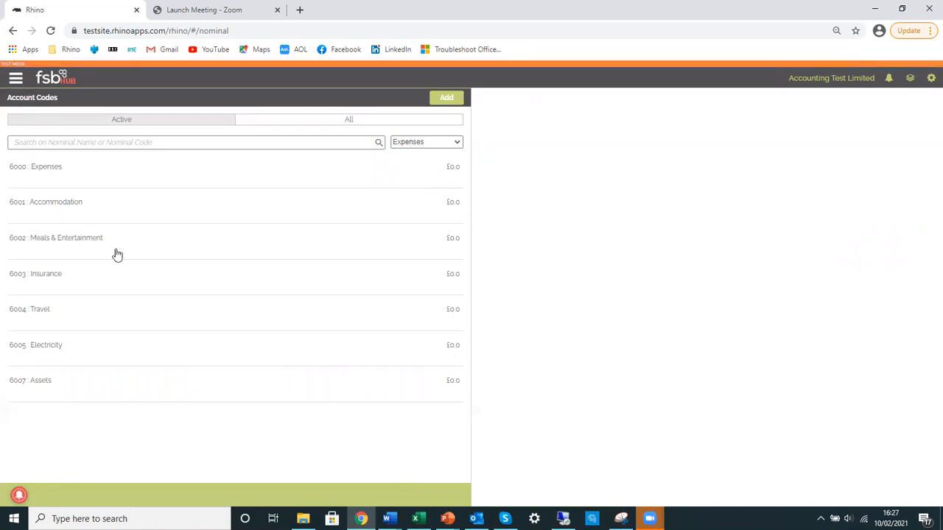
Open the balance sheet format and examine the section options for a new category, discarding the new entry
{"action": "left_click", "coordinate": [17, 78]}
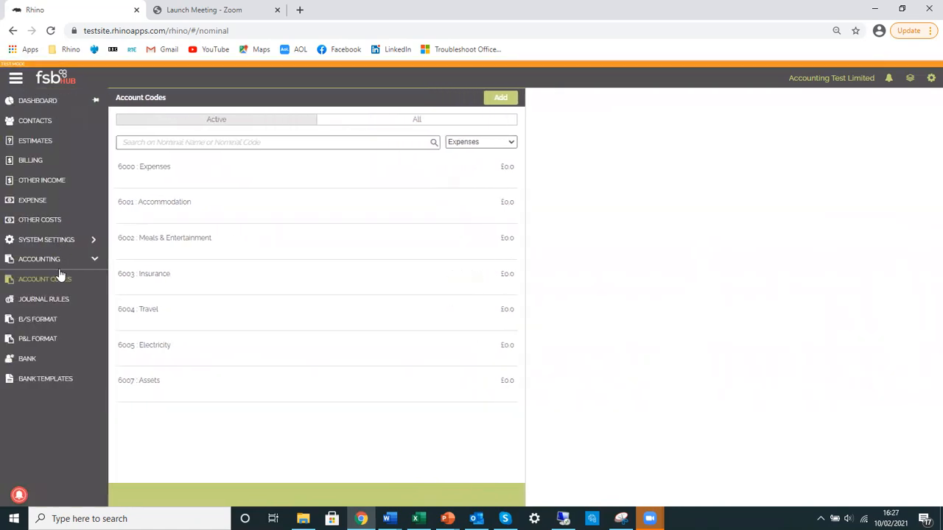
{"action": "left_click", "coordinate": [46, 326]}
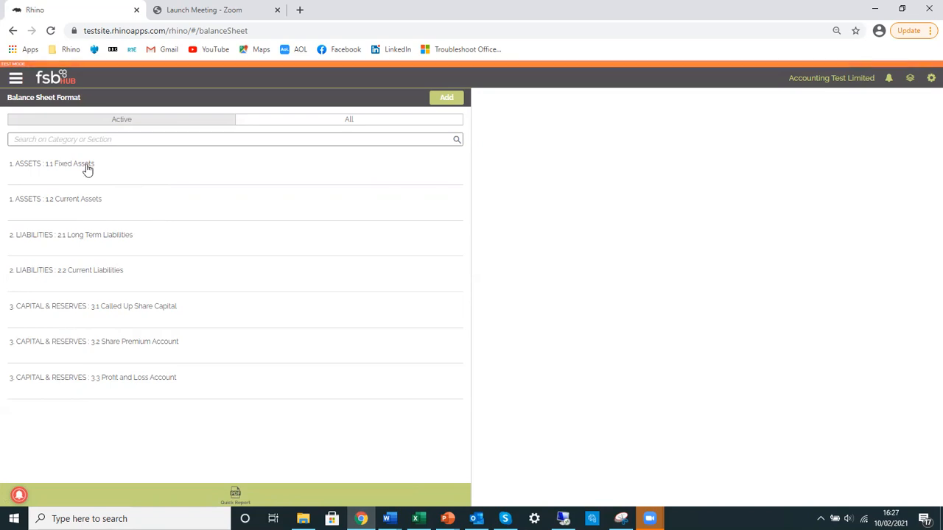
{"action": "left_click", "coordinate": [447, 99]}
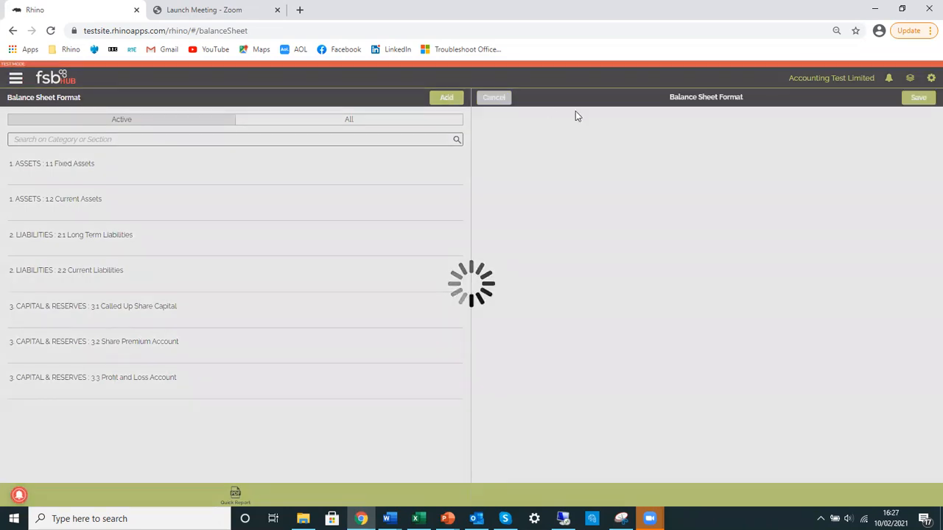
{"action": "left_click", "coordinate": [661, 143]}
{"action": "left_click", "coordinate": [659, 153]}
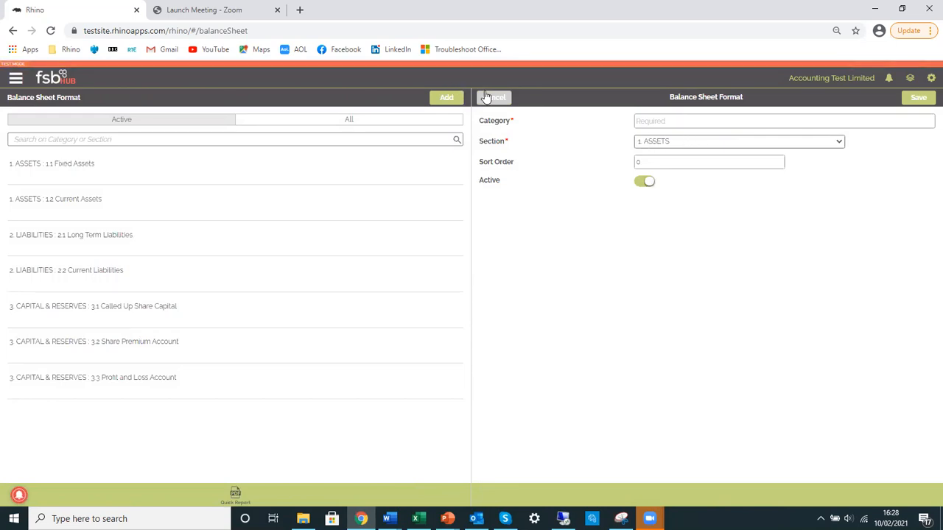
{"action": "left_click", "coordinate": [507, 100]}
Open the profit and loss format and view the account codes under 1.1 Sales and 2.1 Administrative Expenses
{"action": "left_click", "coordinate": [16, 78]}
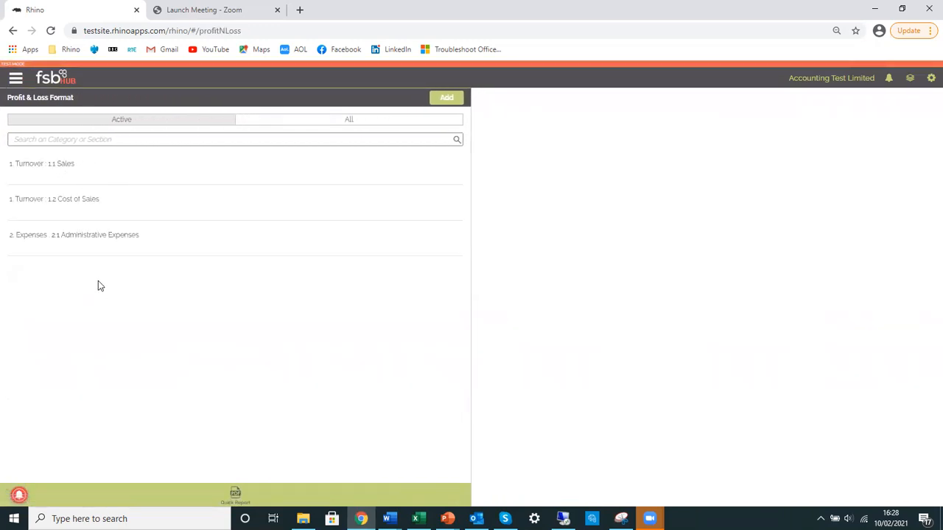
{"action": "left_click", "coordinate": [60, 165]}
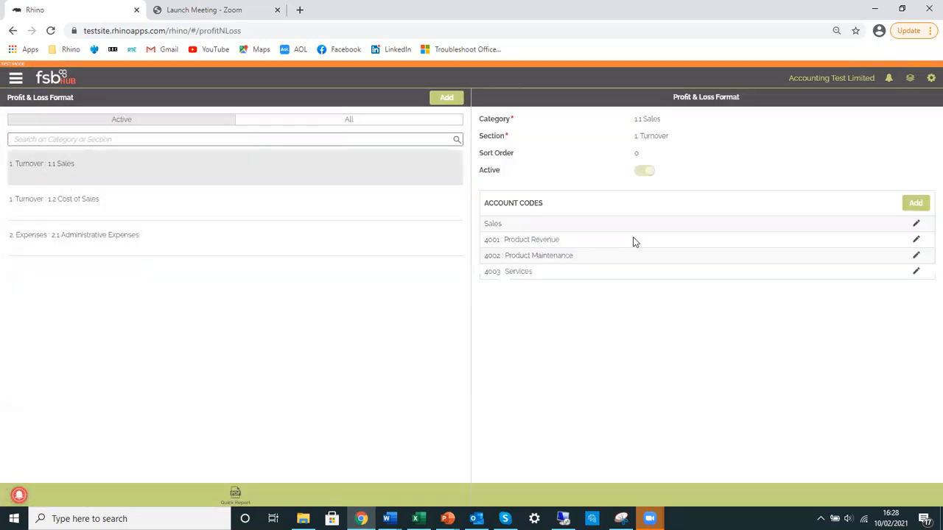
{"action": "left_click", "coordinate": [102, 247]}
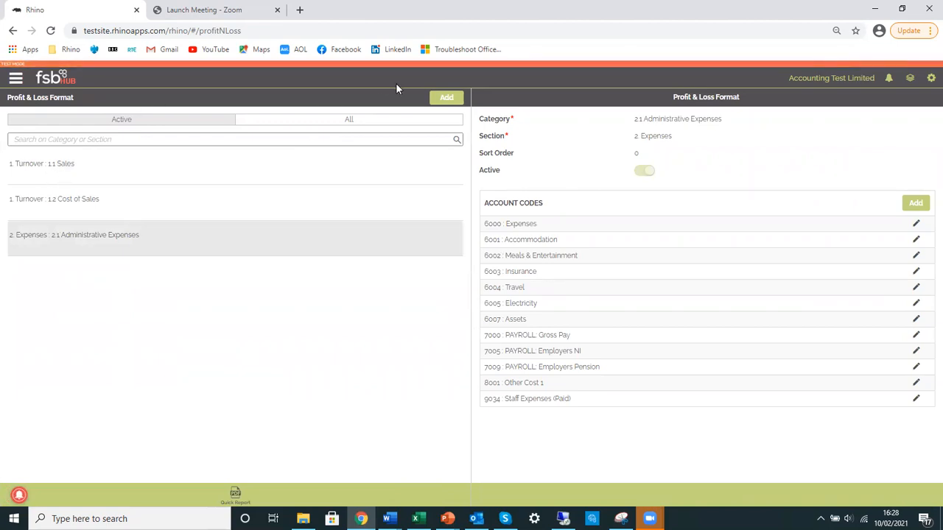
Examine the section options for a new profit and loss category and discard the new entry
{"action": "left_click", "coordinate": [454, 100]}
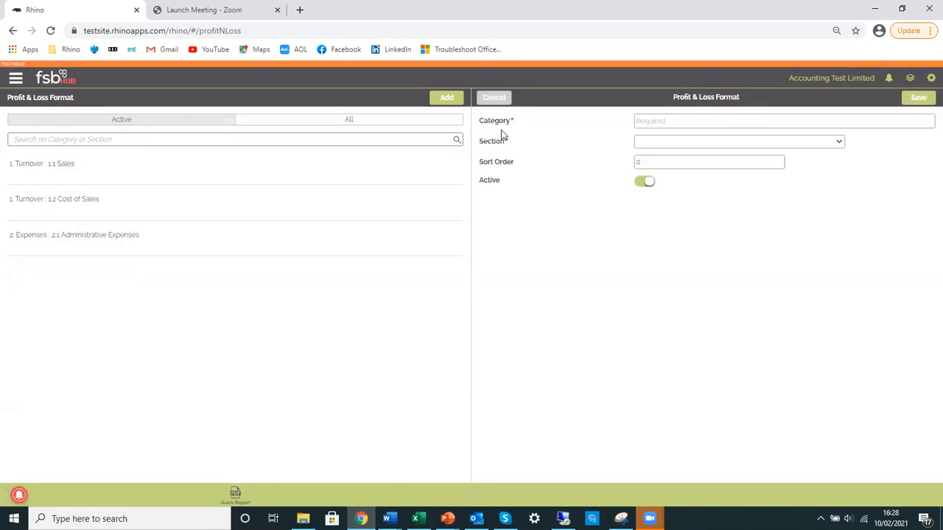
{"action": "left_click", "coordinate": [678, 144]}
{"action": "left_click", "coordinate": [676, 162]}
{"action": "left_click", "coordinate": [494, 99]}
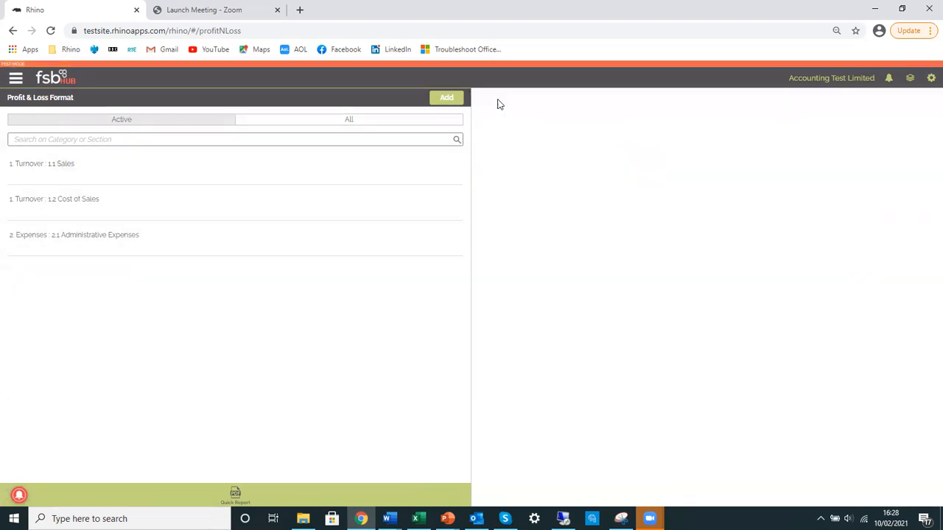
Open the journal rules and examine the business processes offered for a new rule, discarding the new rule
{"action": "left_click", "coordinate": [15, 78]}
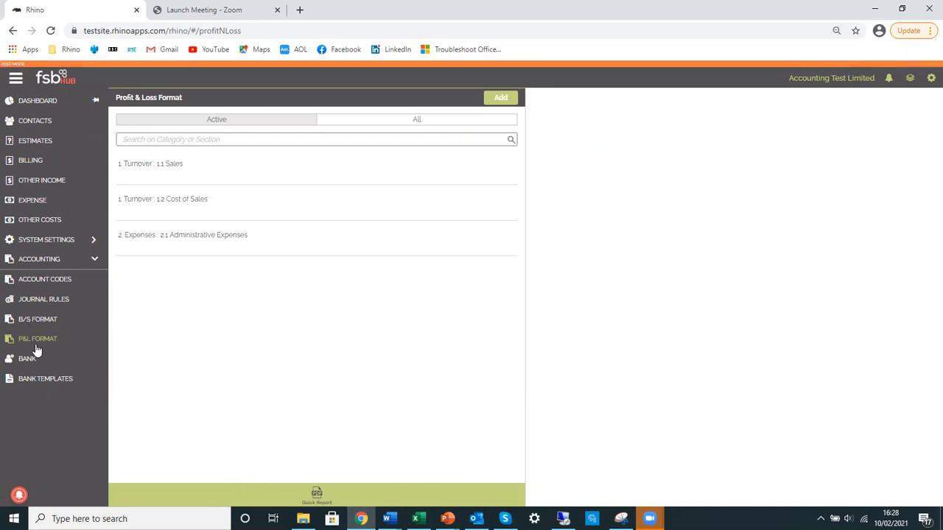
{"action": "left_click", "coordinate": [56, 300]}
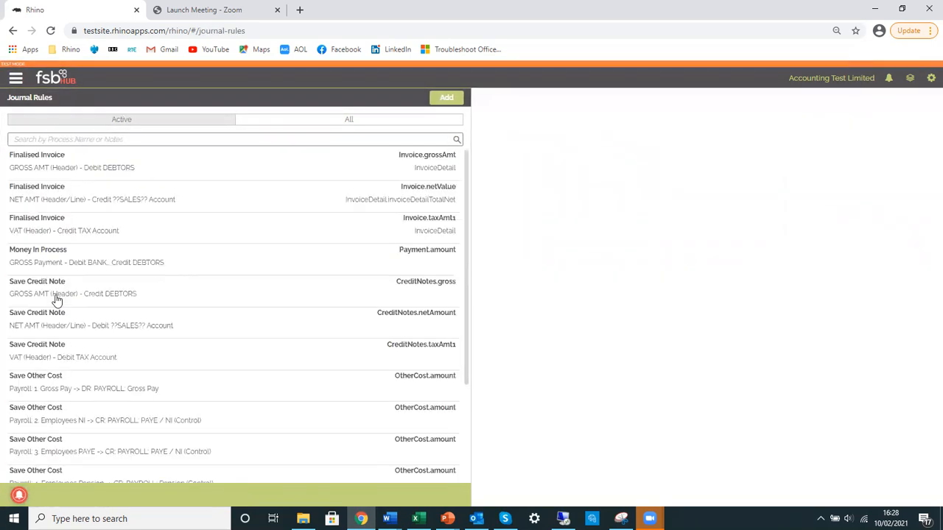
{"action": "left_click", "coordinate": [447, 99]}
{"action": "left_click", "coordinate": [680, 121]}
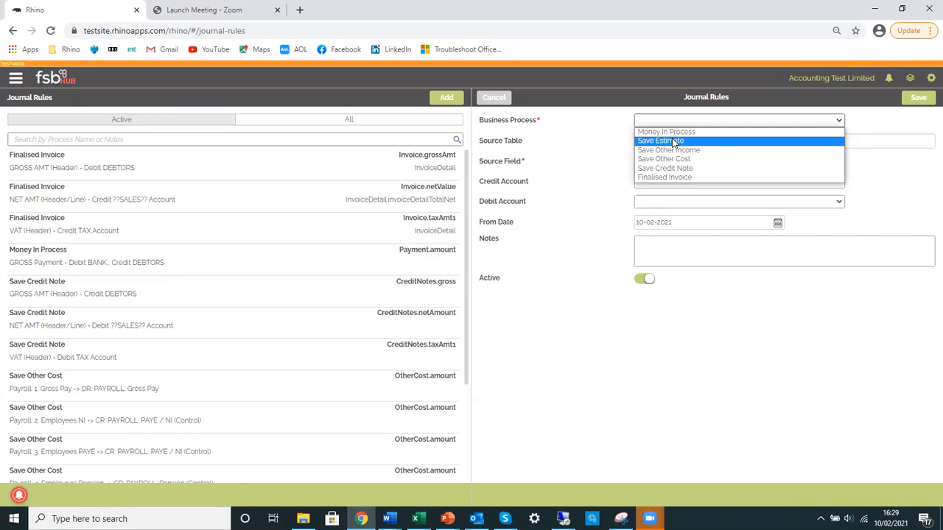
{"action": "left_click", "coordinate": [582, 124]}
{"action": "left_click", "coordinate": [492, 99]}
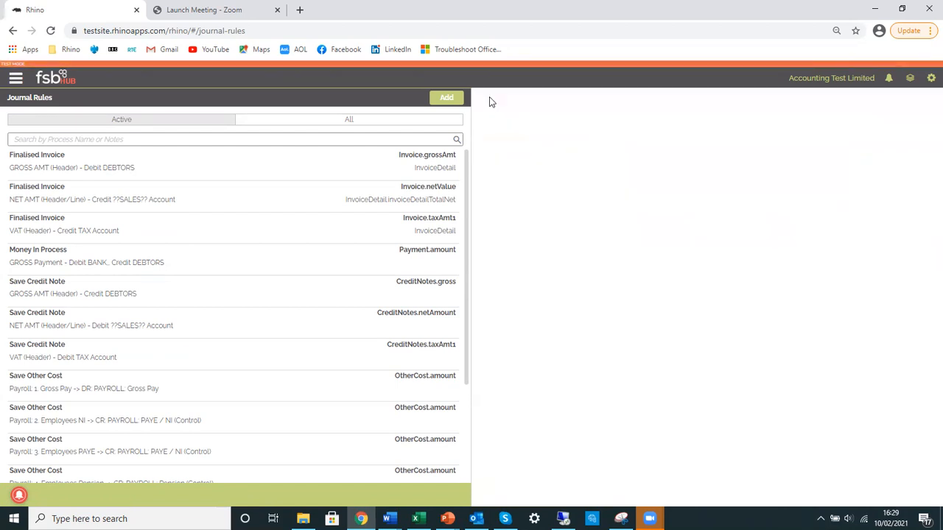
Search the journal rules for "Finalise" and view the gross amount and VAT rules for finalised invoices
{"action": "left_click", "coordinate": [124, 142]}
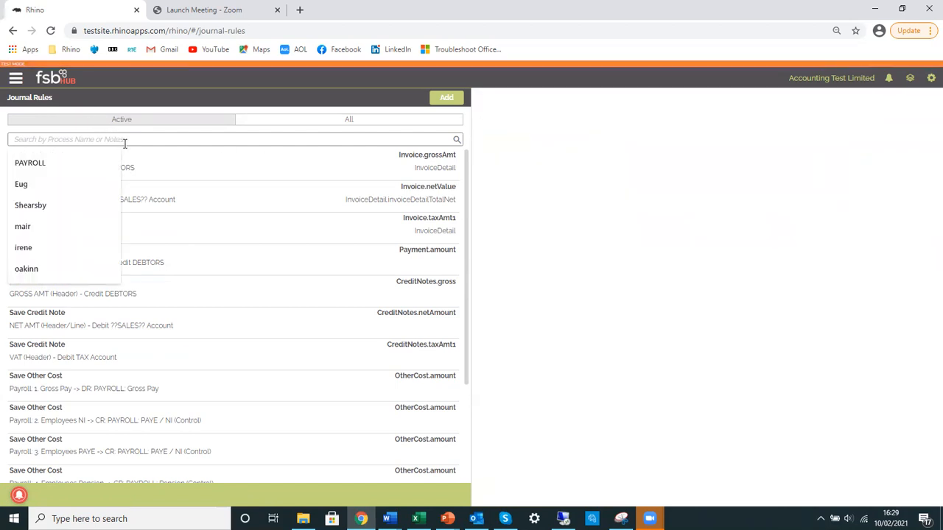
{"action": "type", "text": "Finalise"}
{"action": "key", "text": "Return"}
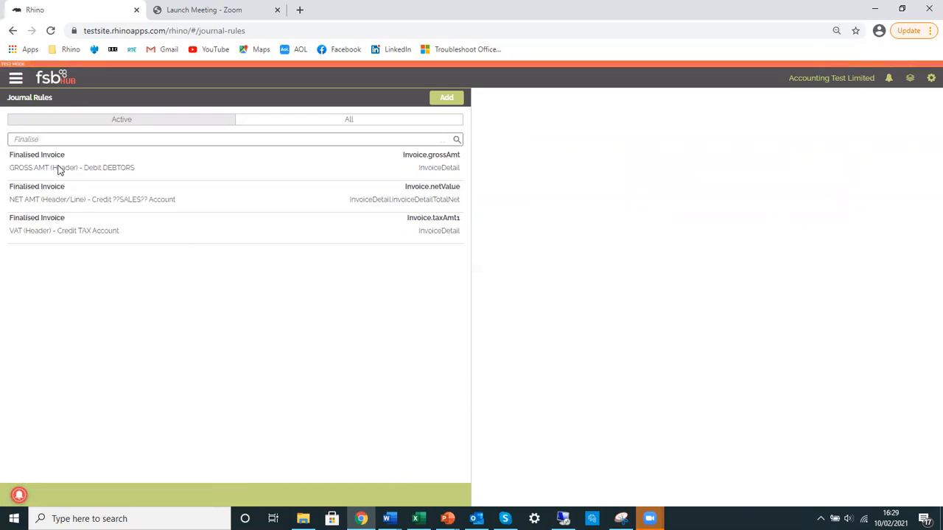
{"action": "left_click", "coordinate": [59, 168]}
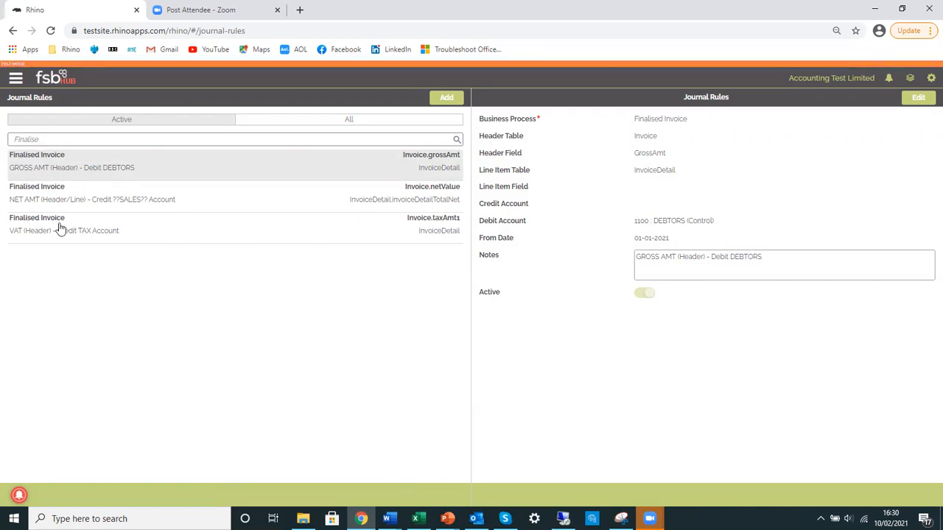
{"action": "left_click", "coordinate": [103, 236]}
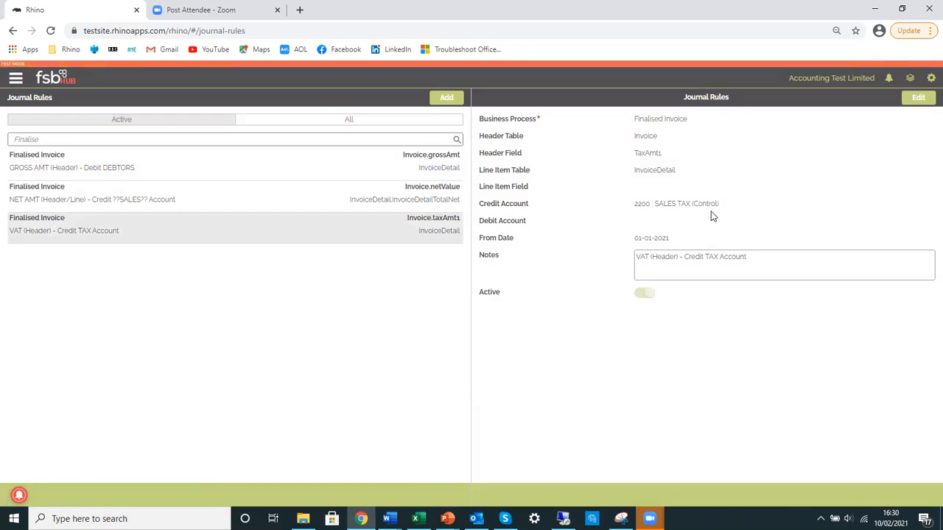
Examine the finalised invoice net amount rule in edit mode and leave it without saving
{"action": "left_click", "coordinate": [85, 203]}
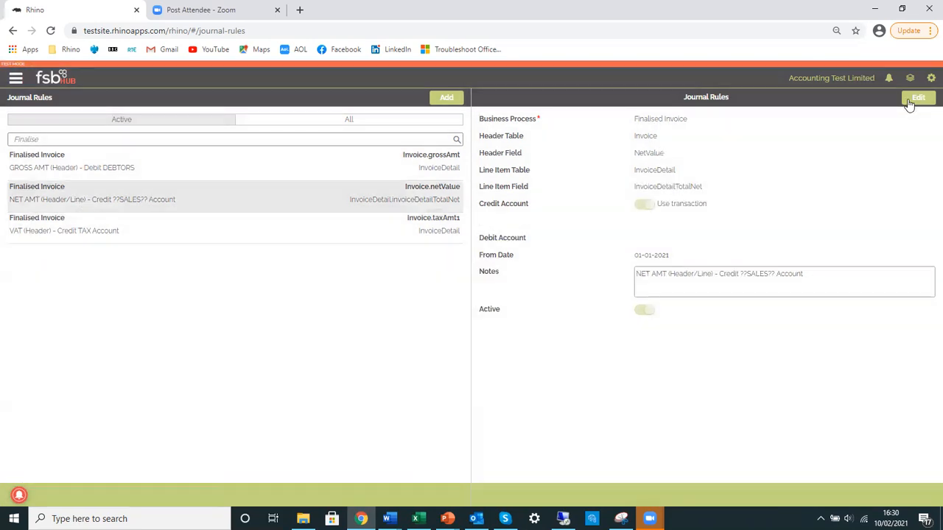
{"action": "left_click", "coordinate": [914, 100]}
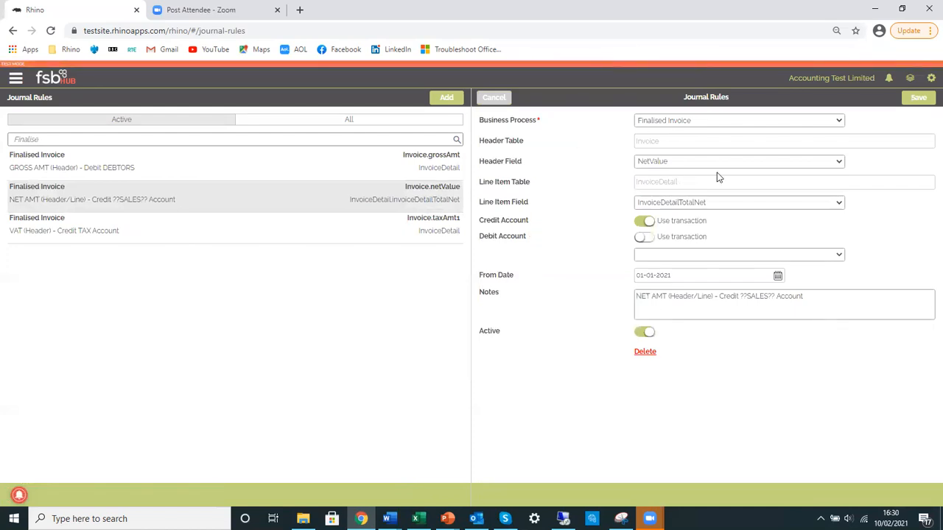
{"action": "left_click", "coordinate": [496, 101]}
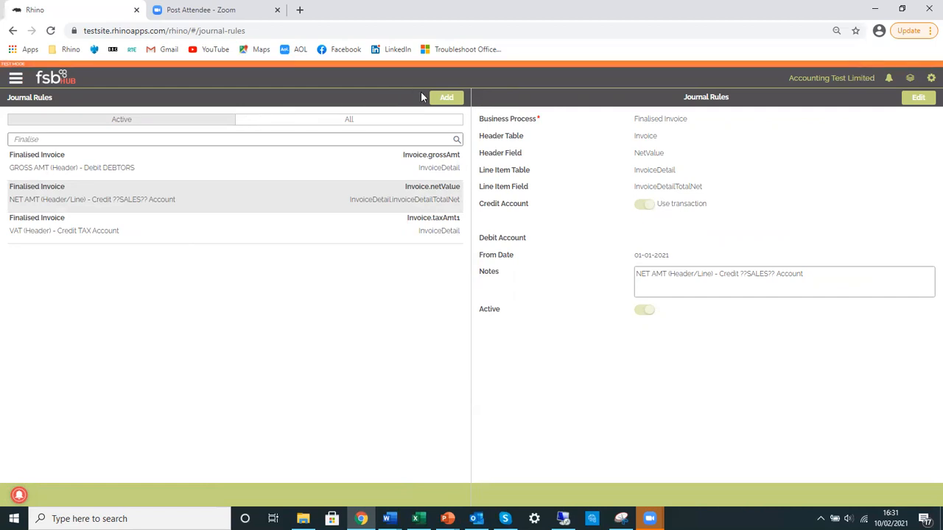
Start a new journal rule for Finalised Invoice, examine its header field options, and discard the rule
{"action": "left_click", "coordinate": [447, 98]}
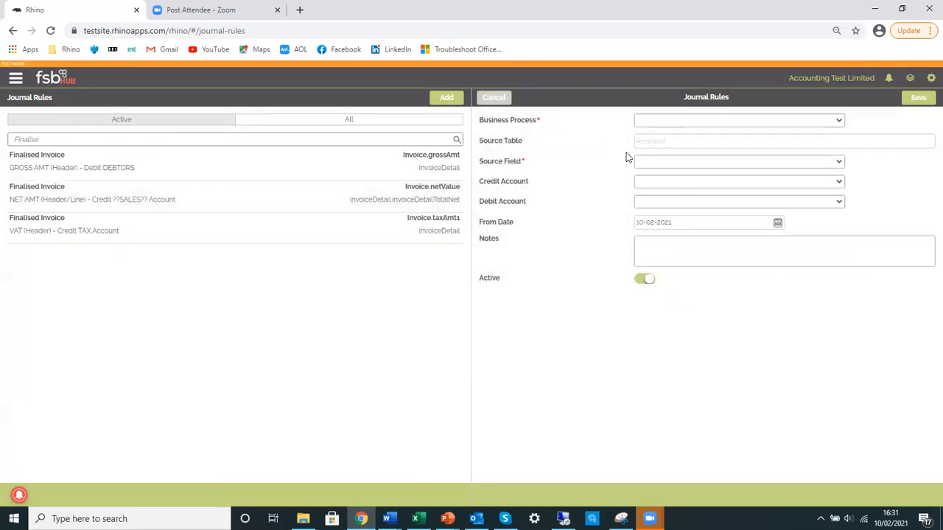
{"action": "left_click", "coordinate": [707, 121]}
{"action": "left_click", "coordinate": [698, 177]}
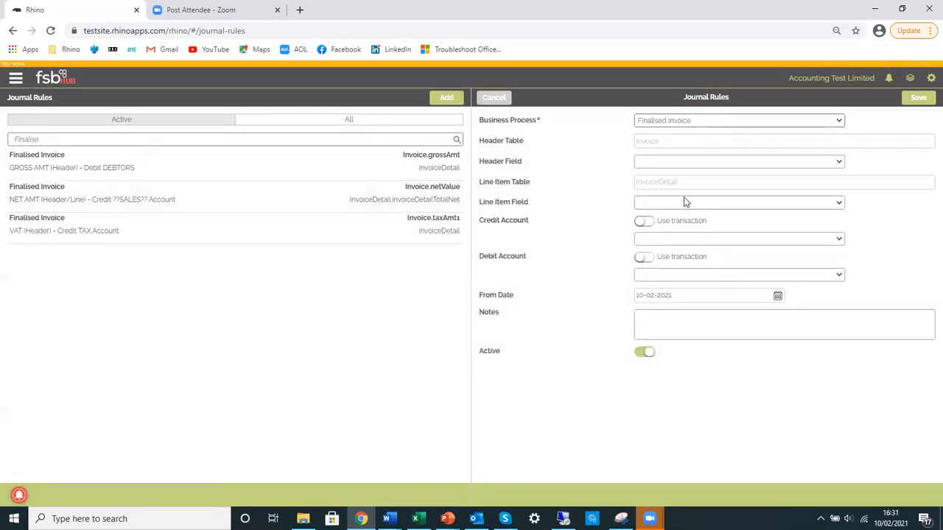
{"action": "left_click", "coordinate": [704, 162]}
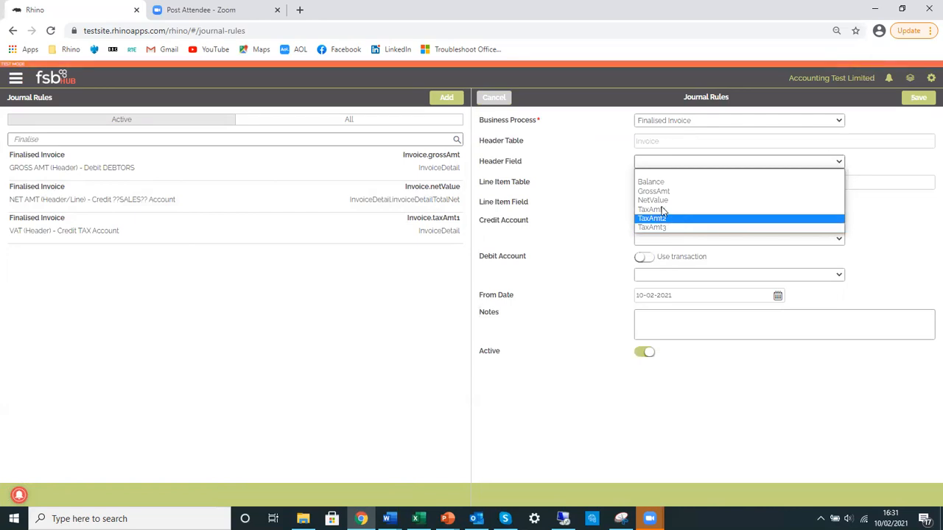
{"action": "left_click", "coordinate": [591, 142]}
{"action": "left_click", "coordinate": [495, 103]}
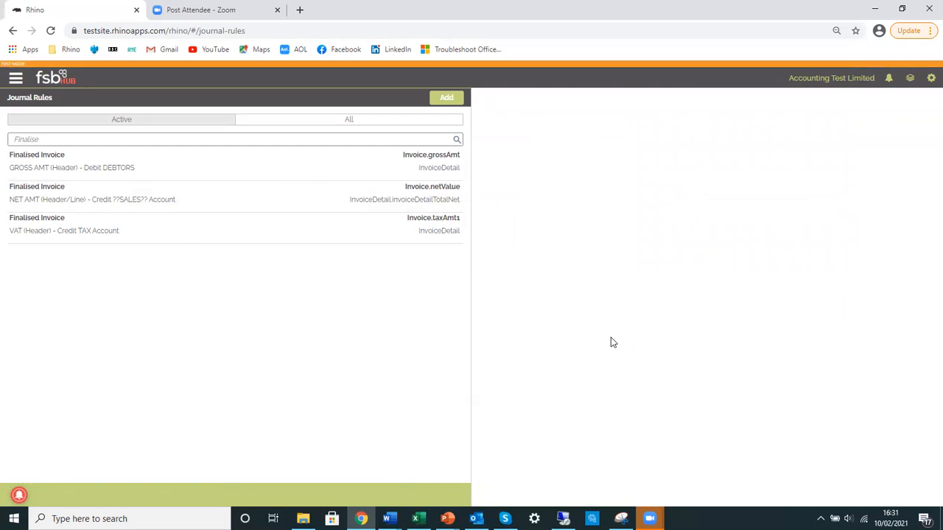
Replace the journal rules search text with "Credit" to find the credit note rules
{"action": "left_click_drag", "start_coordinate": [46, 139], "coordinate": [2, 145]}
{"action": "key", "text": "BackSpace"}
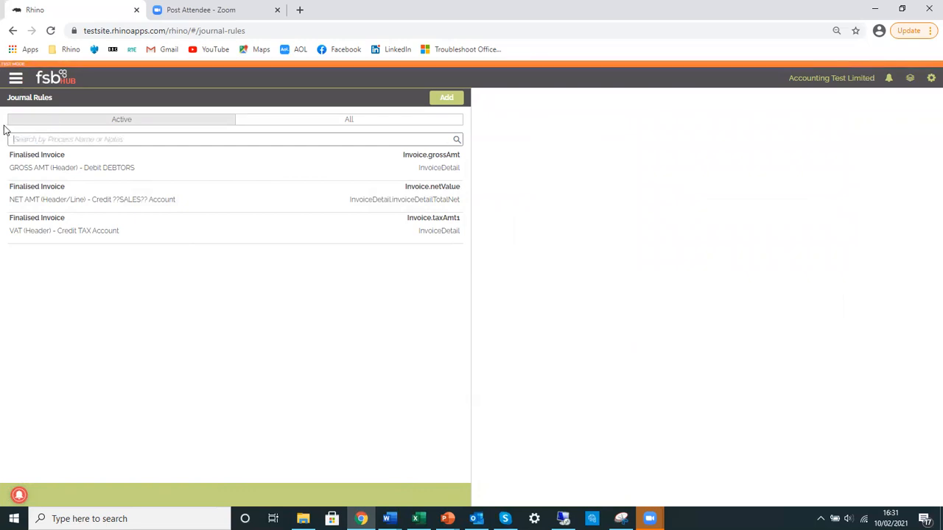
{"action": "type", "text": "Creditnote"}
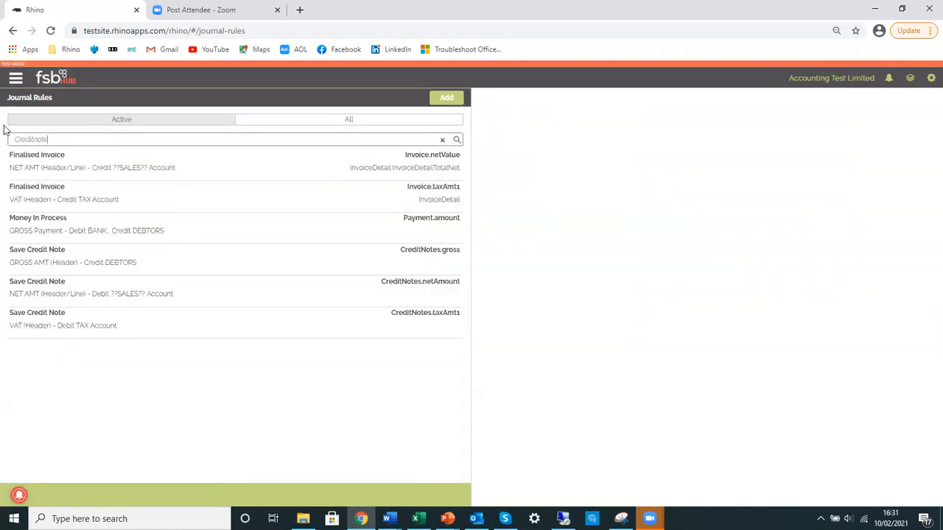
{"action": "key", "text": "BackSpace"}
{"action": "key", "text": "BackSpace"}
{"action": "key", "text": "BackSpace"}
{"action": "key", "text": "BackSpace"}
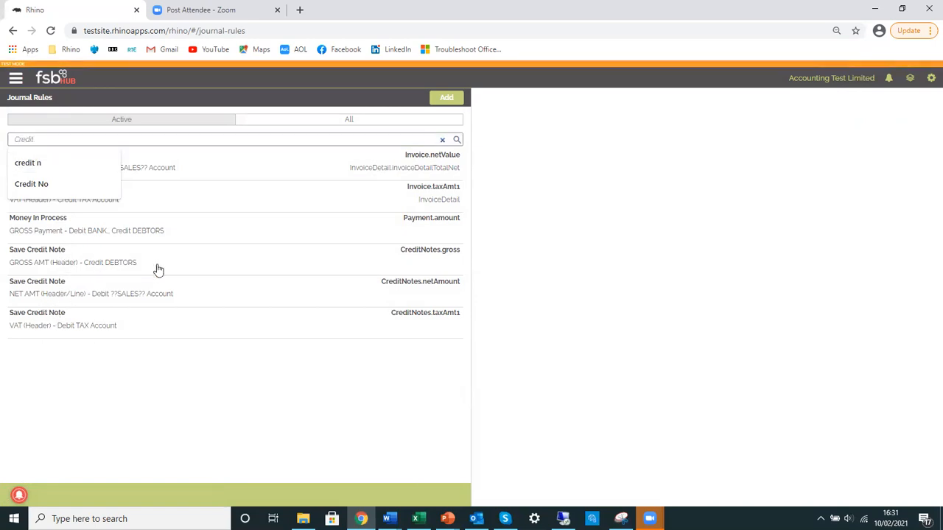
Clear the journal rules search and return to the Financial Overview dashboard
{"action": "left_click", "coordinate": [189, 385]}
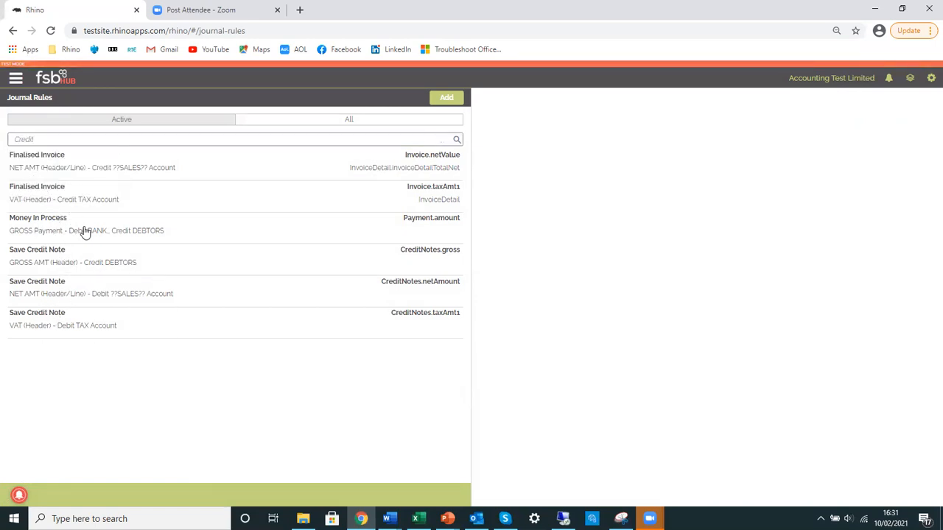
{"action": "left_click_drag", "start_coordinate": [55, 137], "coordinate": [4, 132]}
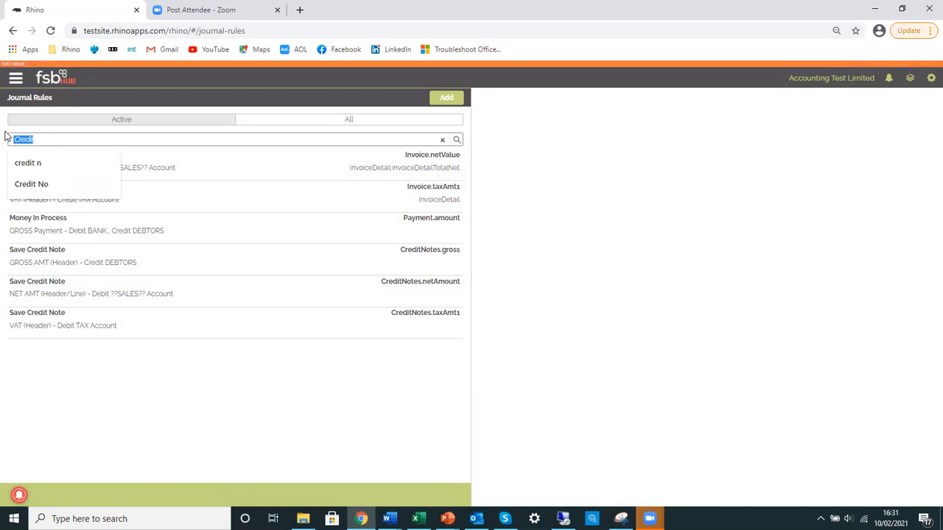
{"action": "key", "text": "BackSpace"}
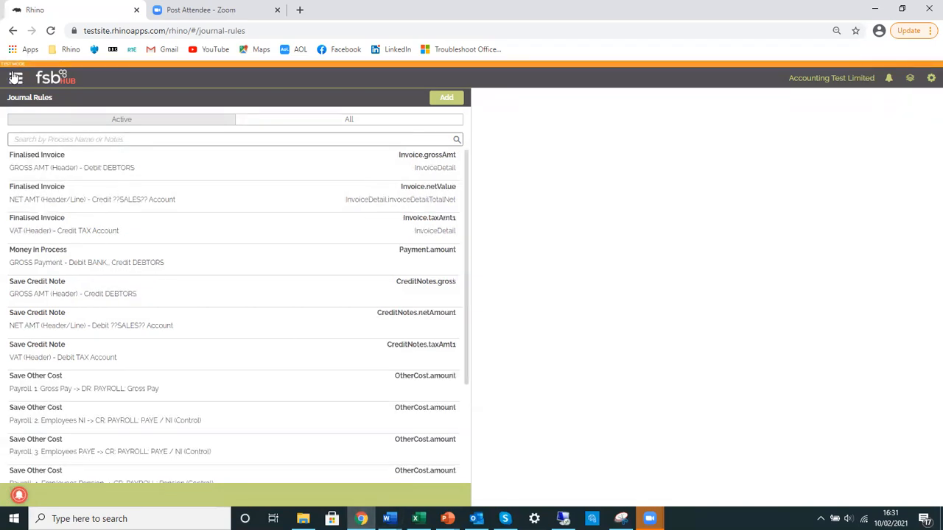
{"action": "left_click", "coordinate": [53, 79]}
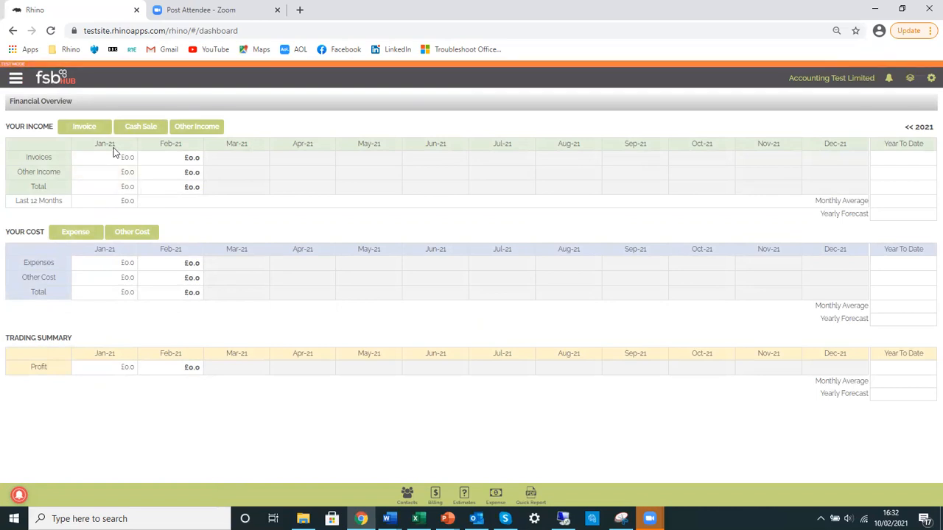
Start a new invoice for the second contact in the customer list with the description "Very Simple invoice"
{"action": "left_click", "coordinate": [82, 125]}
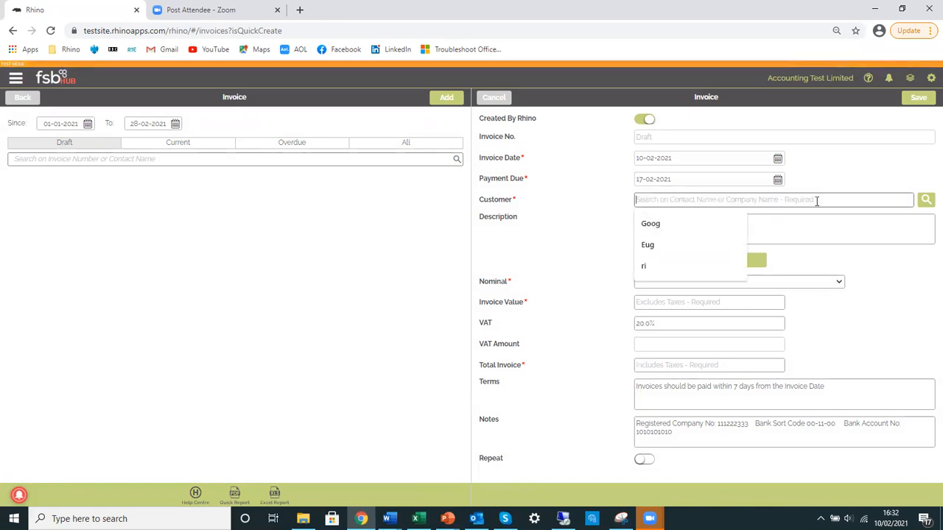
{"action": "left_click", "coordinate": [922, 203]}
{"action": "left_click", "coordinate": [534, 182]}
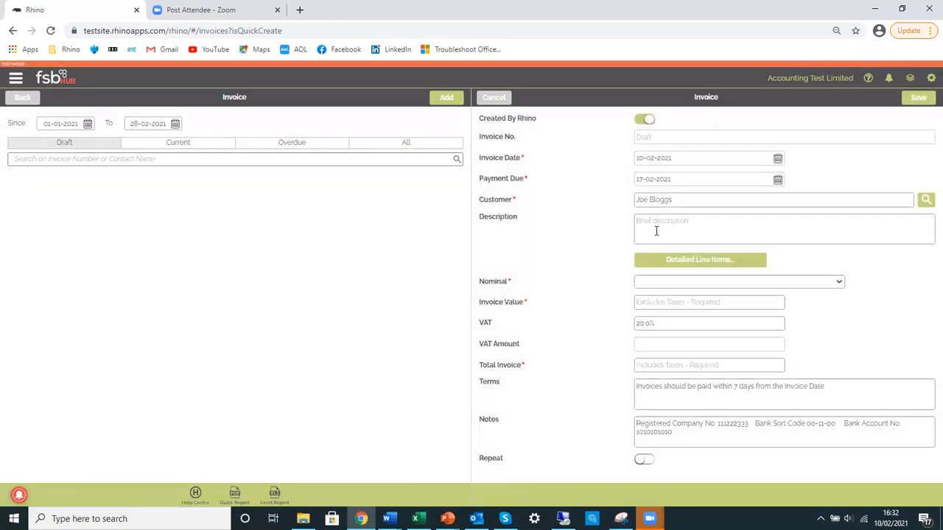
{"action": "left_click", "coordinate": [668, 227]}
{"action": "type", "text": "Very Simple I"}
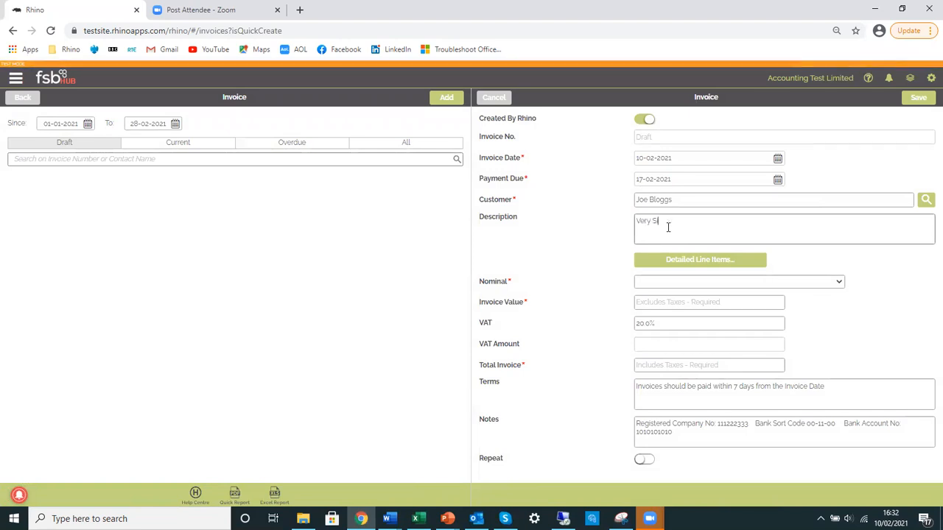
{"action": "key", "text": "Tab"}
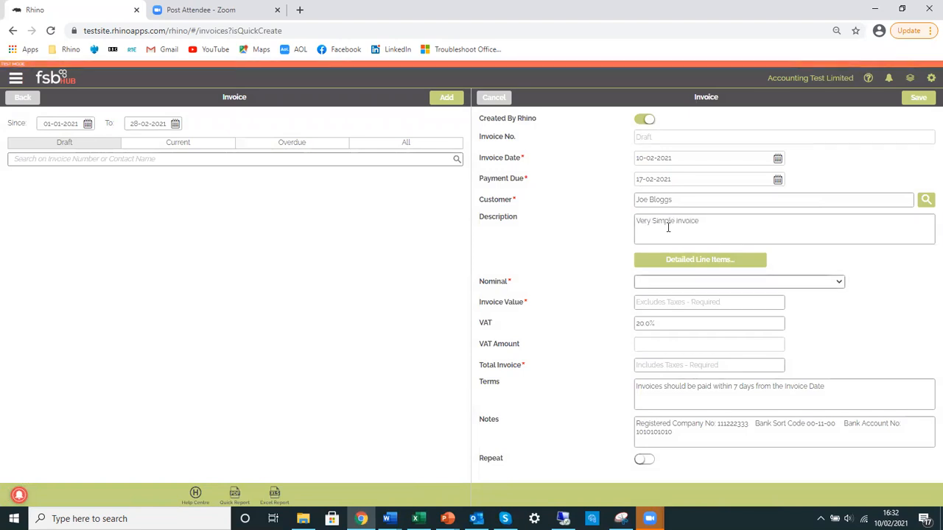
Set the invoice's nominal to 4001 : Product Revenue and its value to 100.0 excluding taxes
{"action": "left_click", "coordinate": [734, 282]}
{"action": "left_click", "coordinate": [715, 302]}
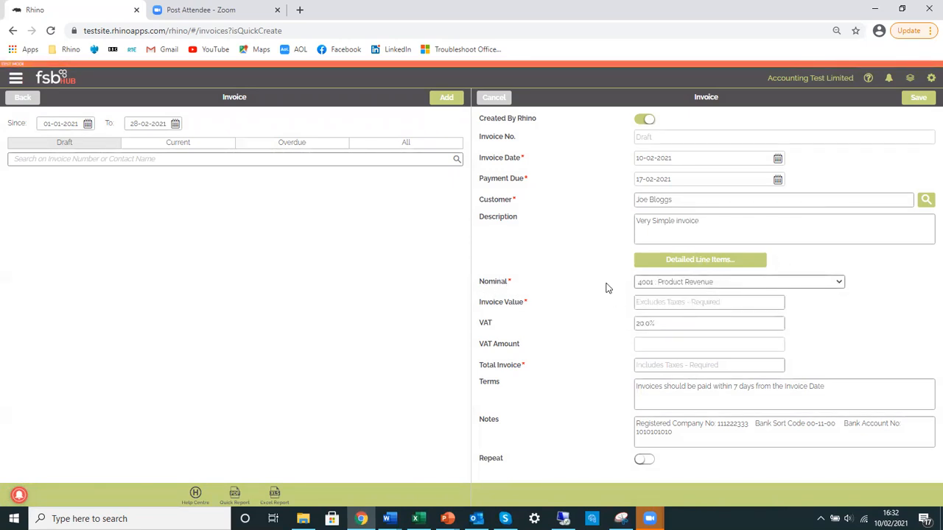
{"action": "left_click", "coordinate": [684, 303]}
{"action": "type", "text": "100"}
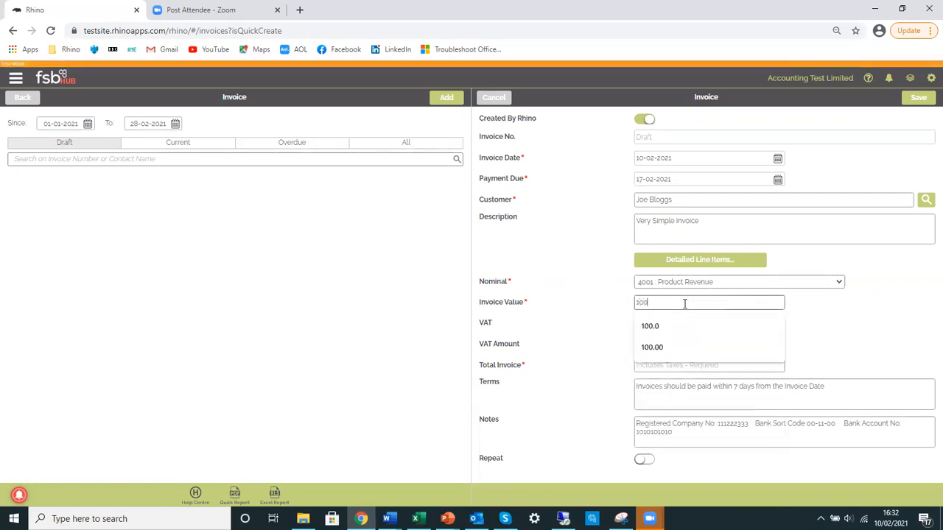
{"action": "key", "text": "BackSpace"}
{"action": "key", "text": "BackSpace"}
{"action": "key", "text": "BackSpace"}
{"action": "type", "text": "1"}
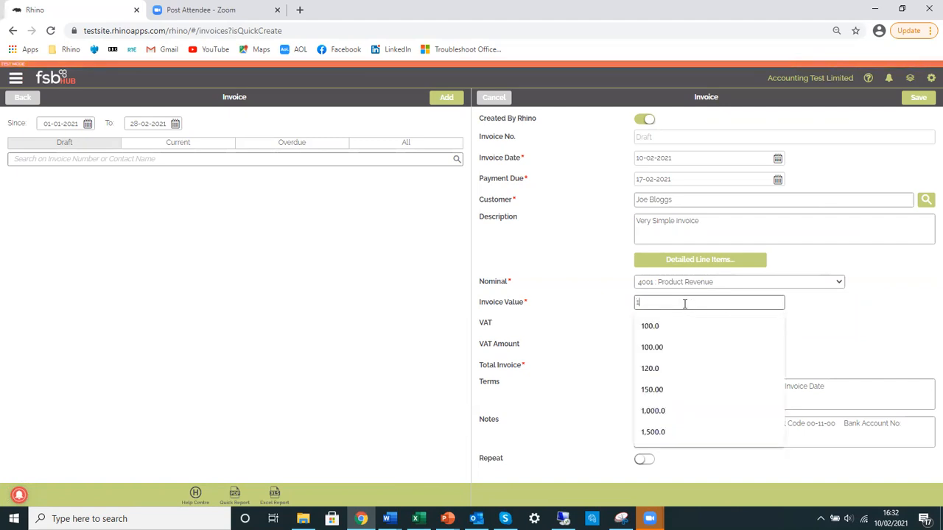
{"action": "type", "text": "00.0"}
{"action": "key", "text": "Tab"}
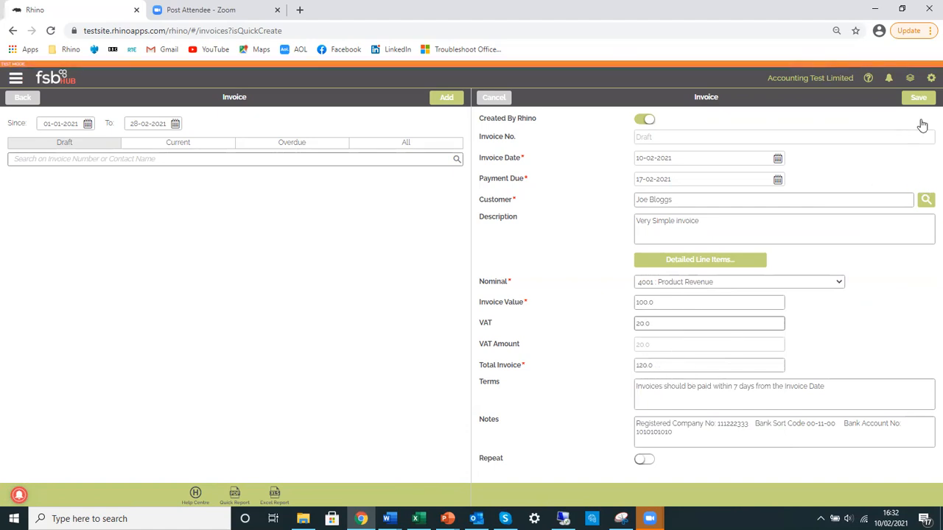
Save and finalise the invoice, and view its journal detail
{"action": "left_click", "coordinate": [918, 98]}
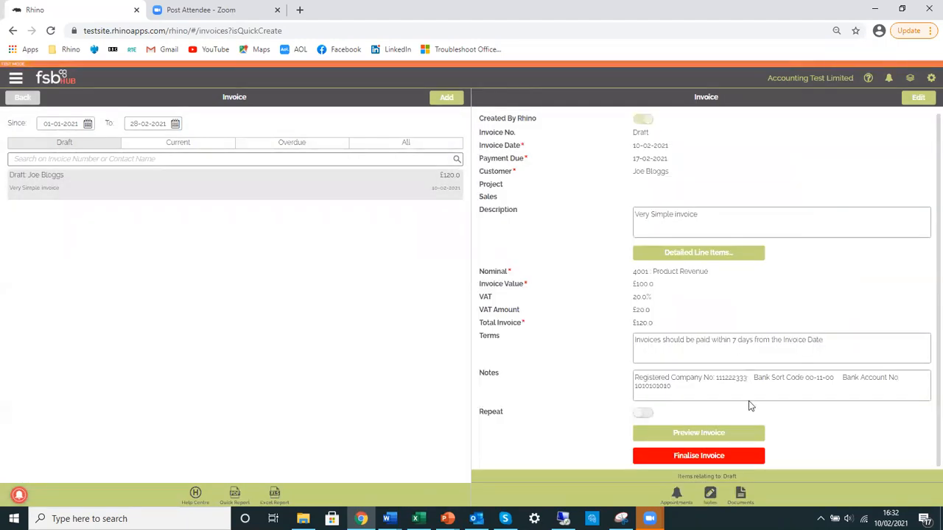
{"action": "left_click", "coordinate": [710, 456]}
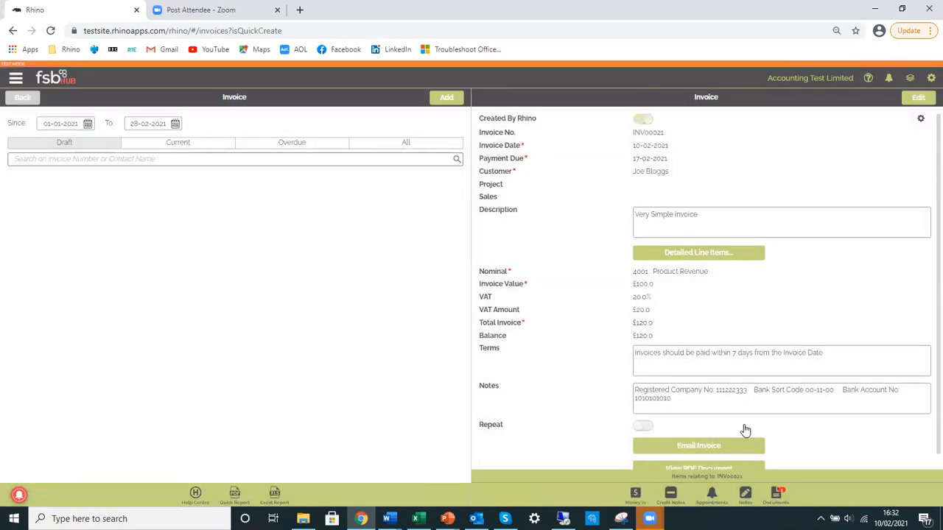
{"action": "left_click", "coordinate": [921, 120]}
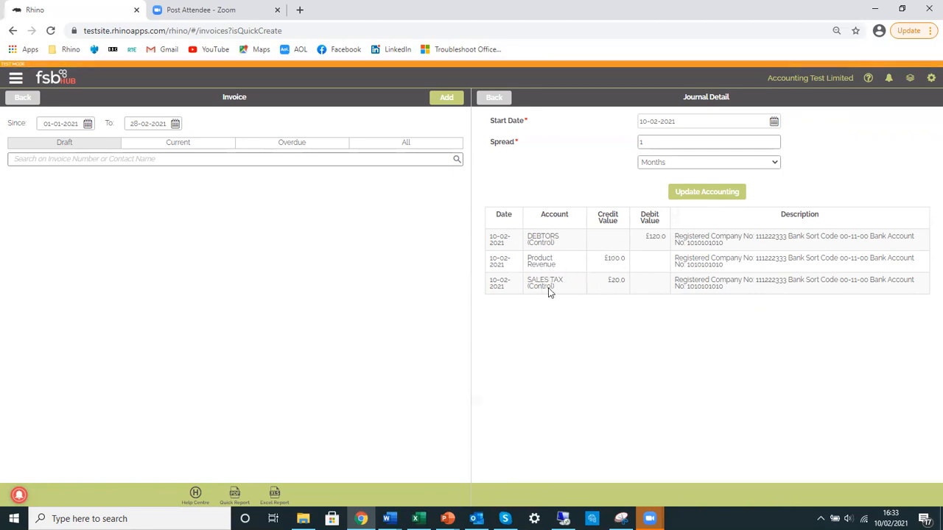
{"action": "left_click", "coordinate": [500, 101]}
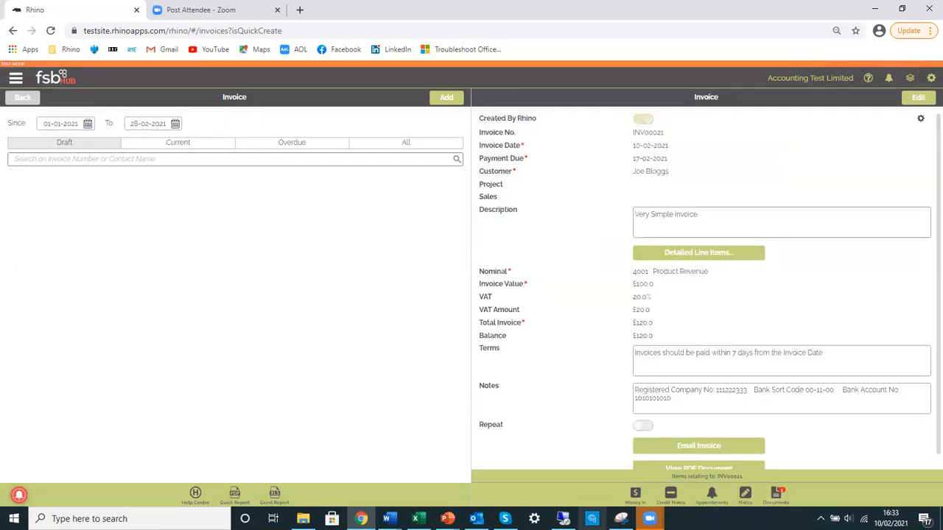
Switch to SQL Server Management Studio, run the JournalDetail query totalling debits and credits by account name, and return to Rhino
{"action": "left_click", "coordinate": [562, 518]}
{"action": "left_click", "coordinate": [465, 172]}
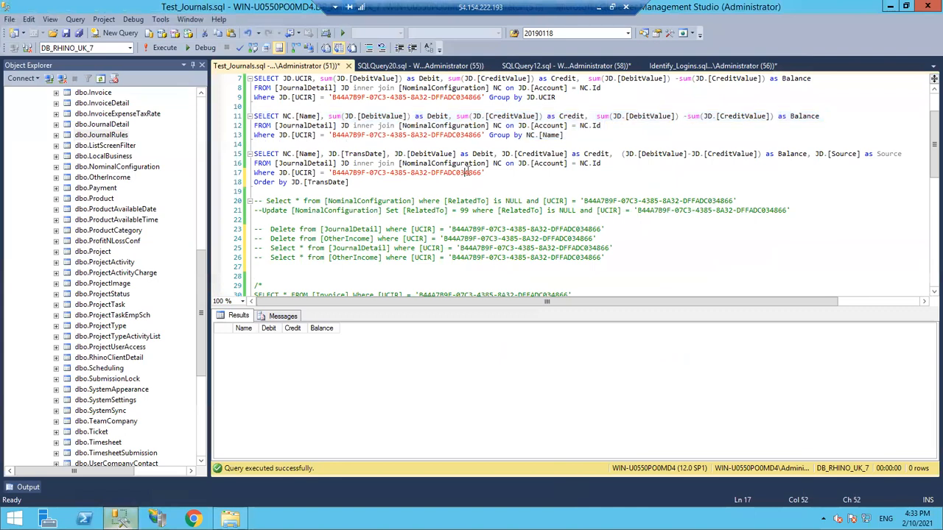
{"action": "left_click_drag", "start_coordinate": [567, 136], "coordinate": [249, 116]}
{"action": "left_click", "coordinate": [164, 48]}
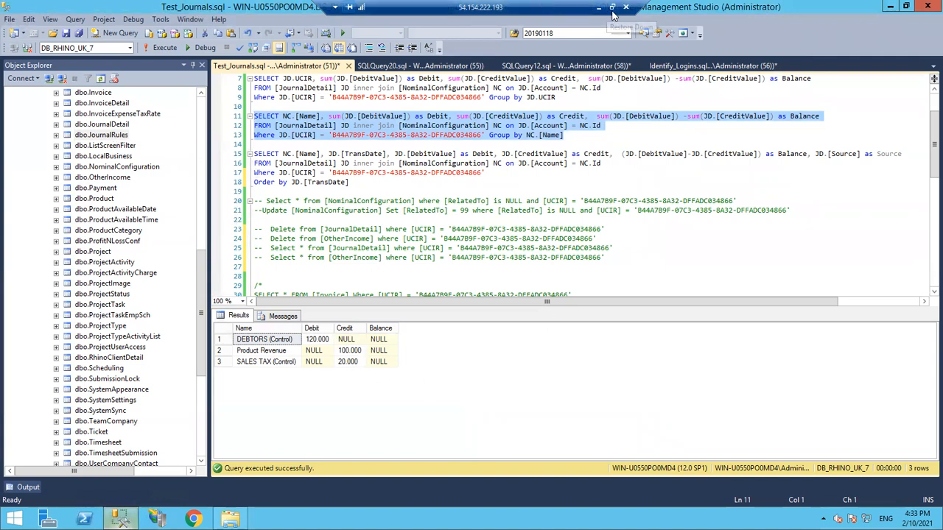
{"action": "left_click", "coordinate": [611, 7]}
{"action": "left_click", "coordinate": [287, 448]}
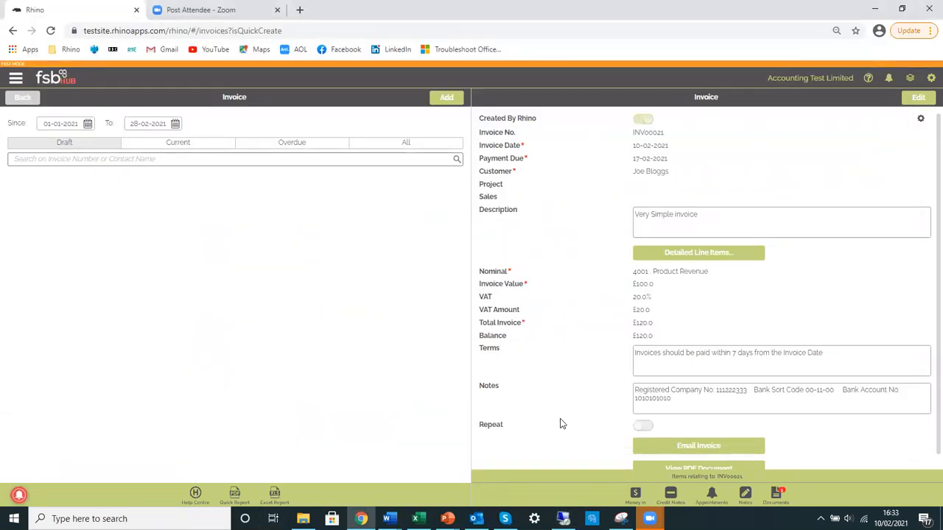
Open the expenses list and filter it to Supplier Bill entries
{"action": "left_click", "coordinate": [16, 79]}
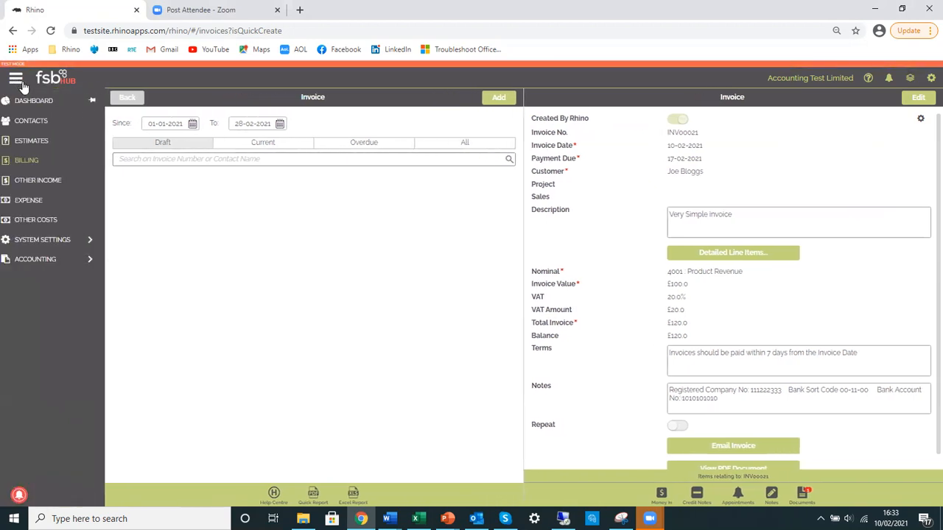
{"action": "left_click", "coordinate": [35, 203]}
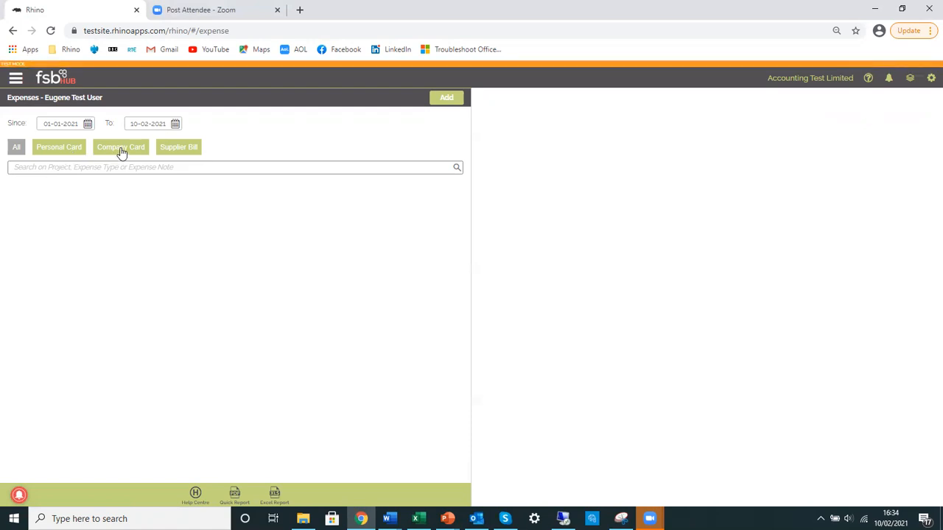
{"action": "left_click", "coordinate": [185, 148]}
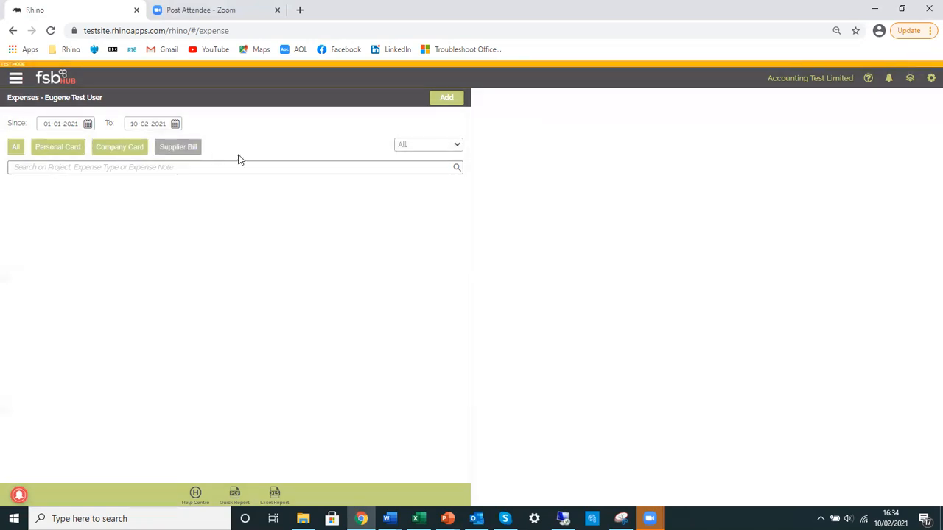
Start a new supplier bill expense with expense type Assets and supplier Dell Purchases
{"action": "left_click", "coordinate": [446, 97]}
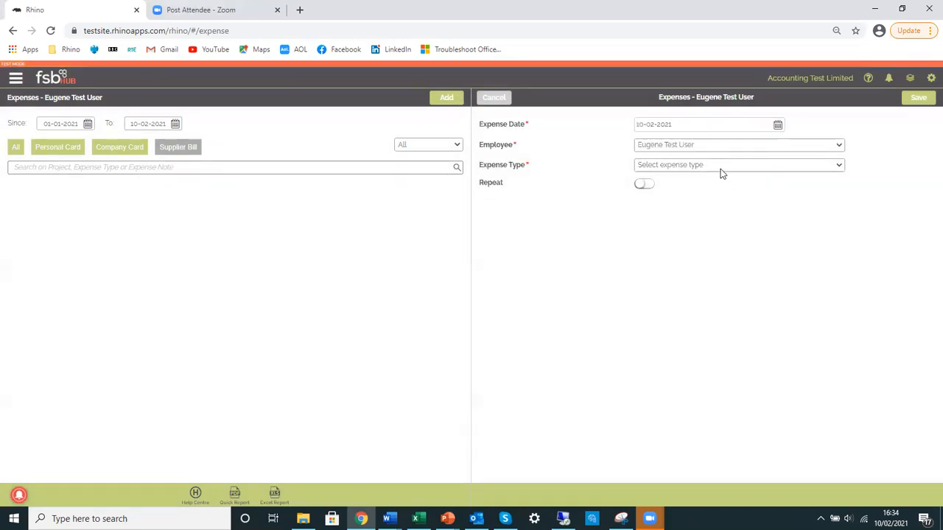
{"action": "left_click", "coordinate": [723, 164]}
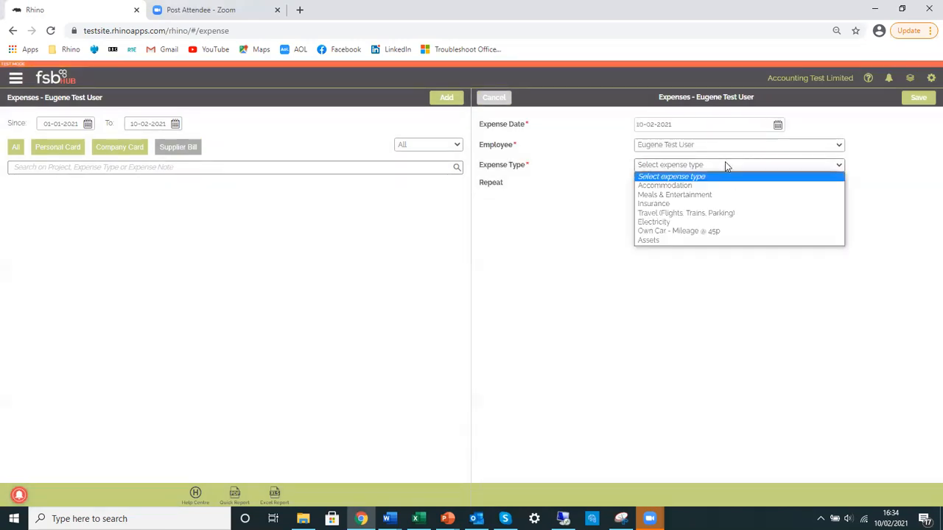
{"action": "left_click", "coordinate": [678, 240]}
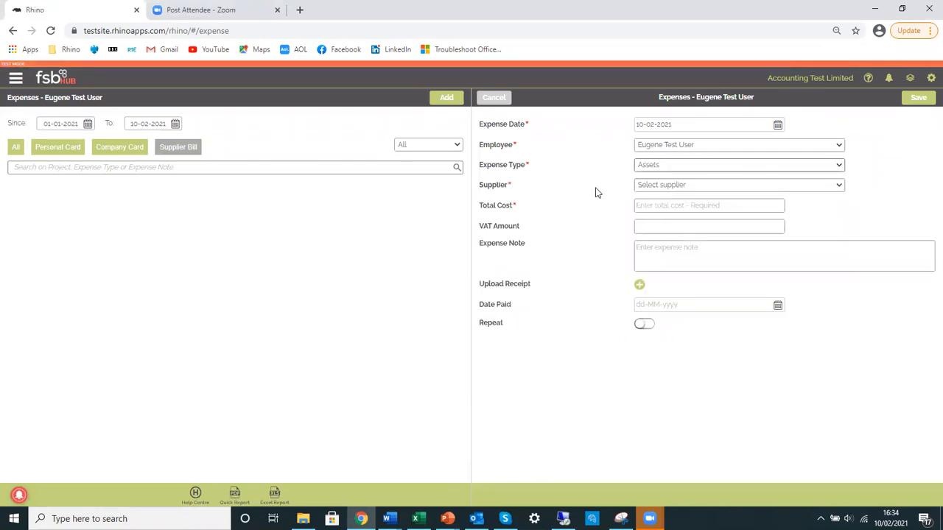
{"action": "left_click", "coordinate": [670, 188]}
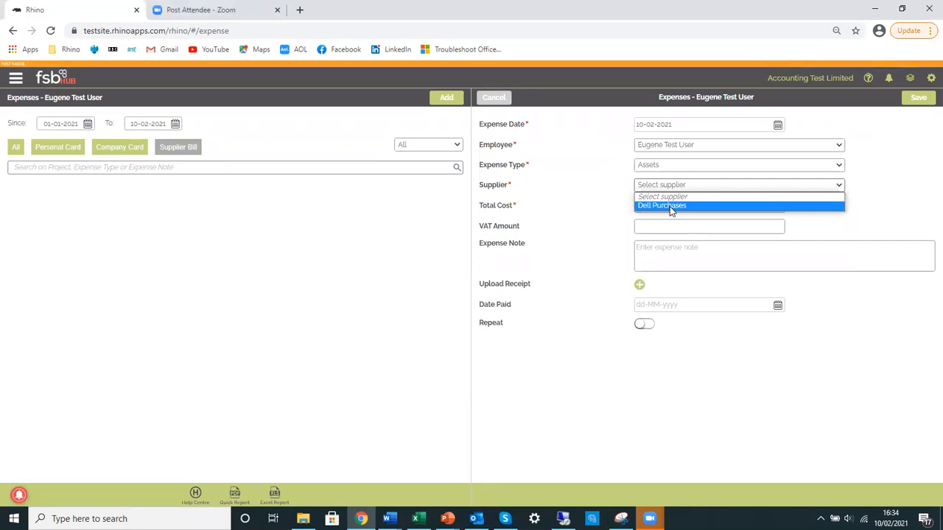
{"action": "left_click", "coordinate": [669, 206]}
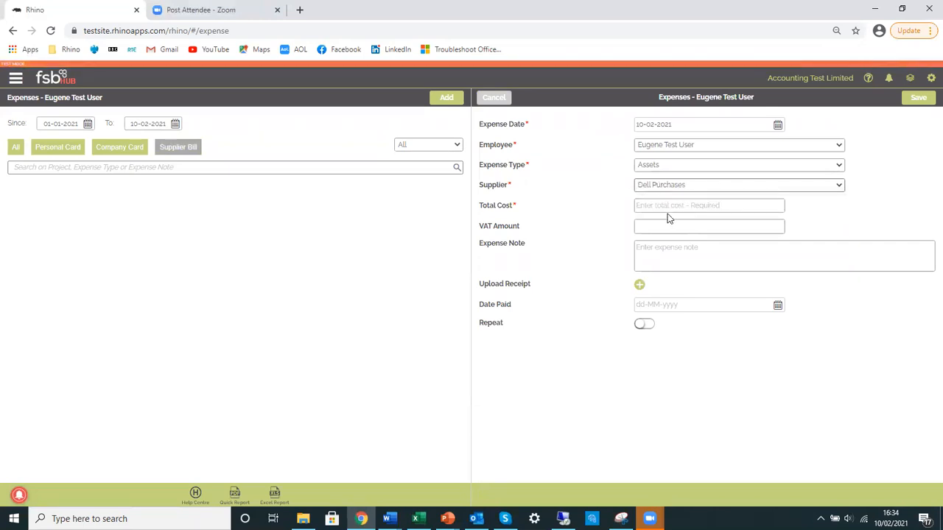
Examine the supplier bill status filter and the expense type options, and cancel the new expense
{"action": "left_click", "coordinate": [457, 145]}
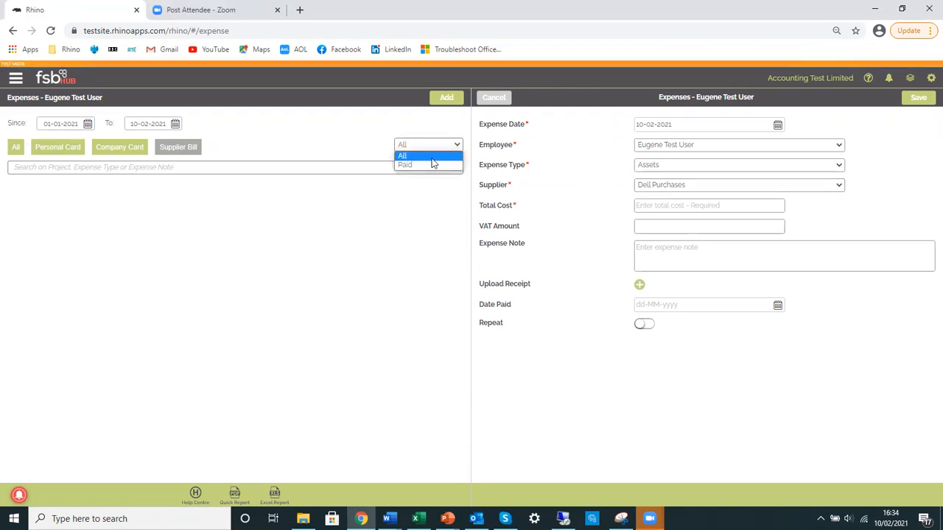
{"action": "left_click", "coordinate": [347, 130]}
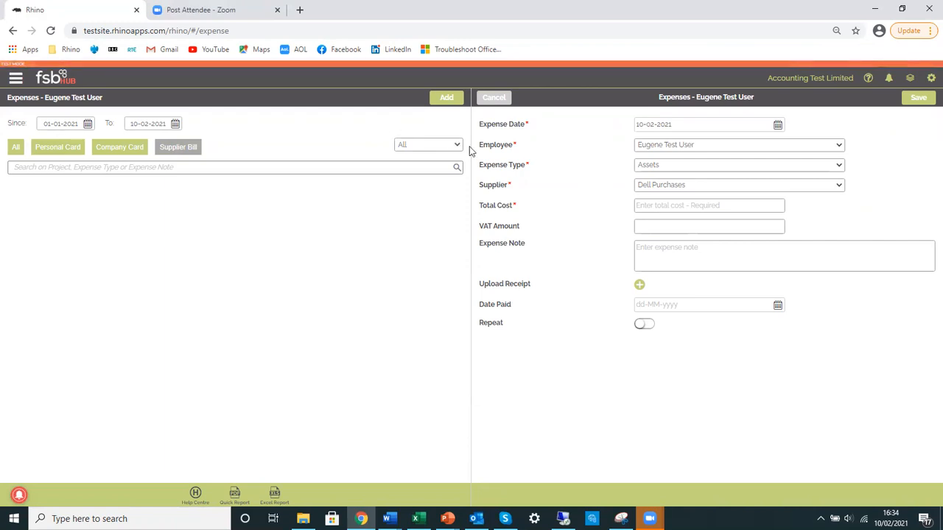
{"action": "left_click", "coordinate": [687, 165]}
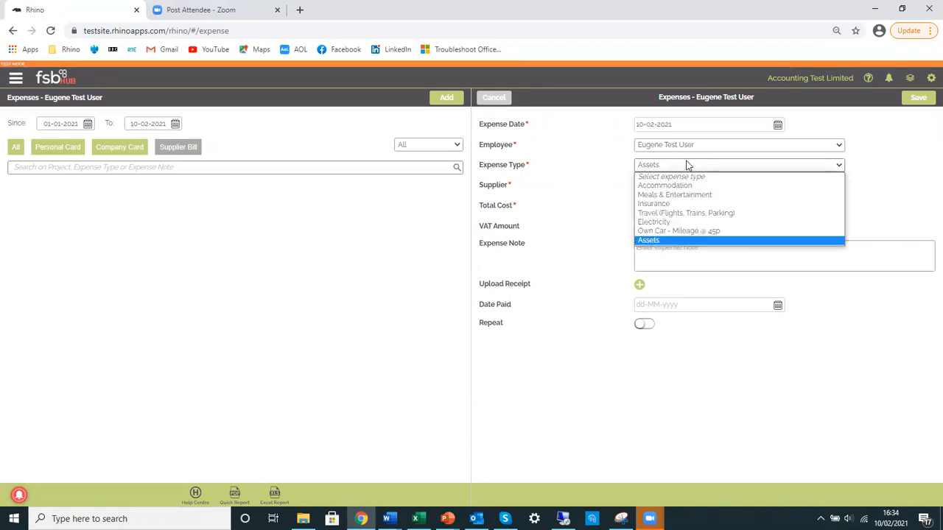
{"action": "left_click", "coordinate": [674, 164]}
{"action": "left_click", "coordinate": [494, 99]}
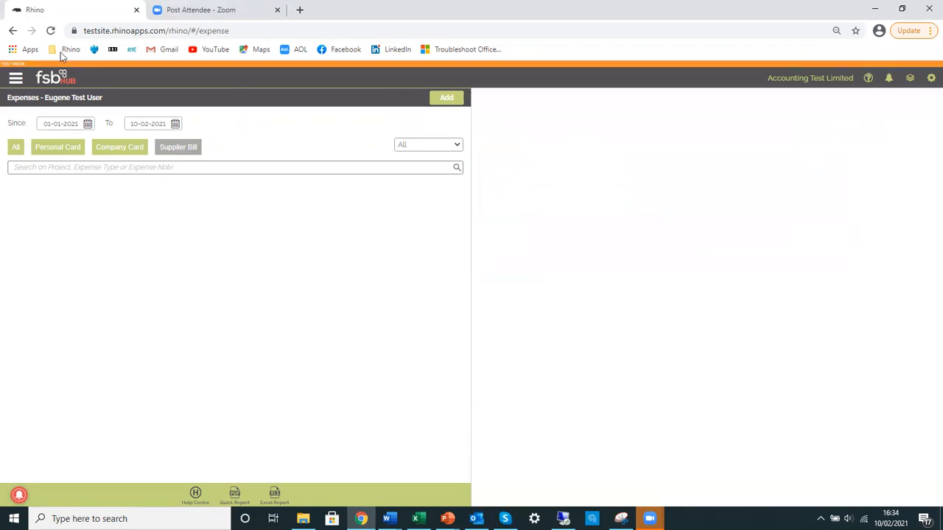
Open the Expense Types list in the system settings
{"action": "left_click", "coordinate": [16, 77]}
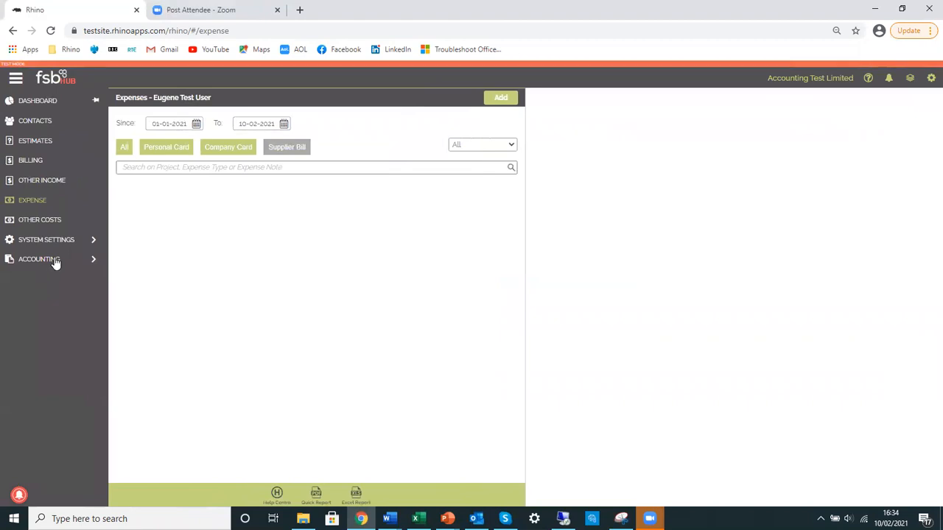
{"action": "left_click", "coordinate": [53, 261]}
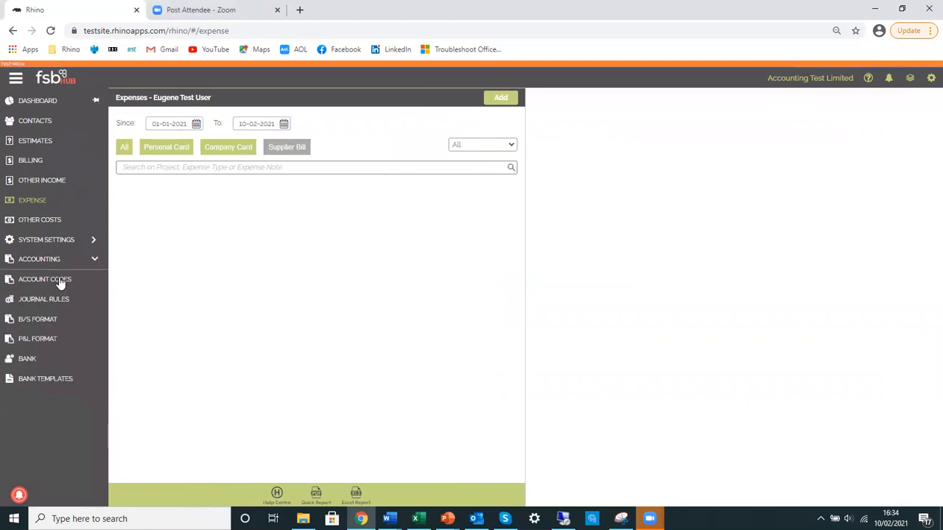
{"action": "left_click", "coordinate": [53, 241]}
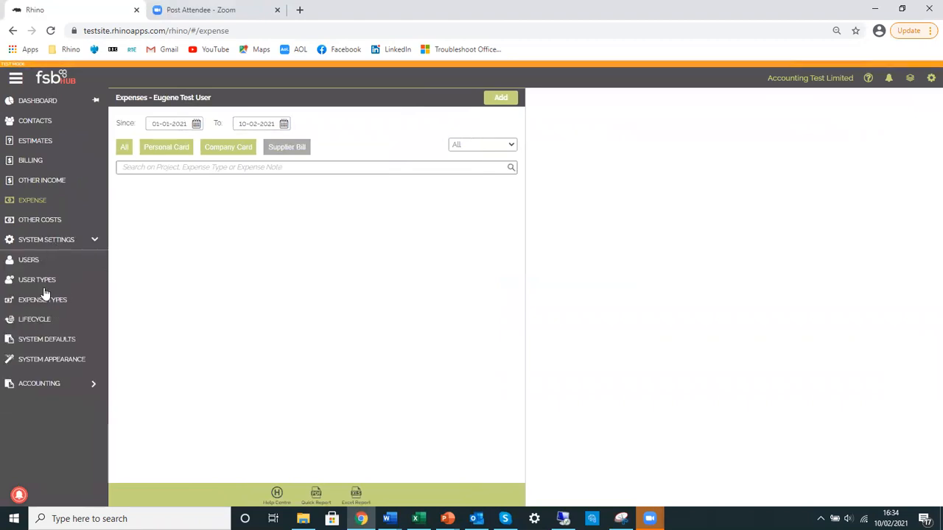
{"action": "left_click", "coordinate": [48, 302]}
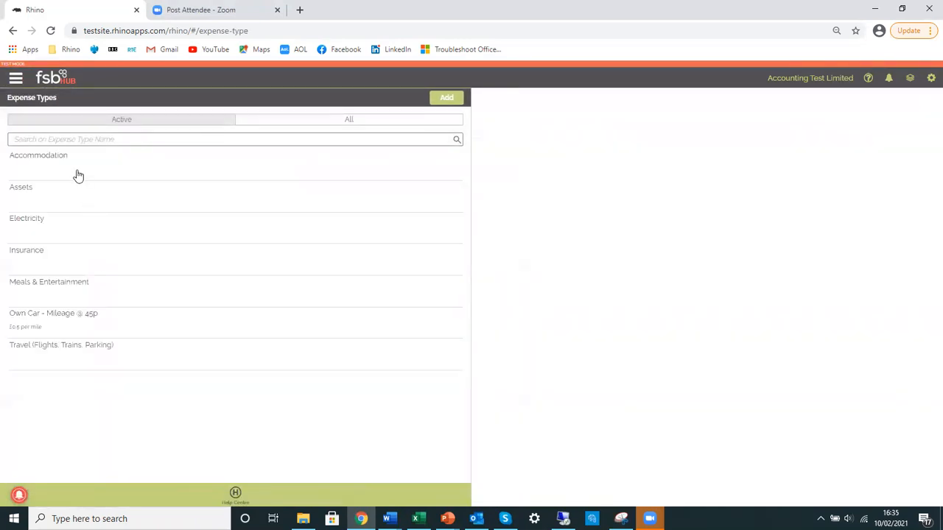
Examine the Personal Card accounting rules of the Accommodation expense type and return to the expense types
{"action": "left_click", "coordinate": [109, 172]}
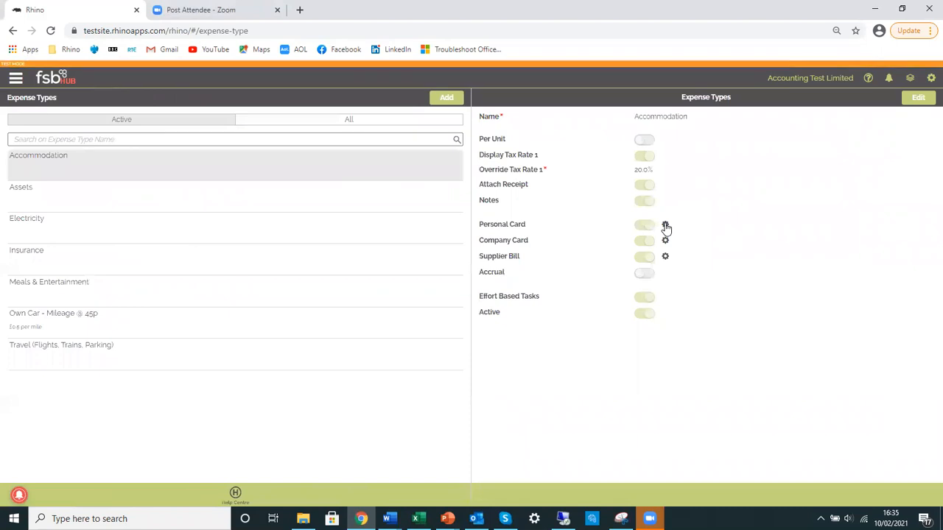
{"action": "left_click", "coordinate": [665, 226]}
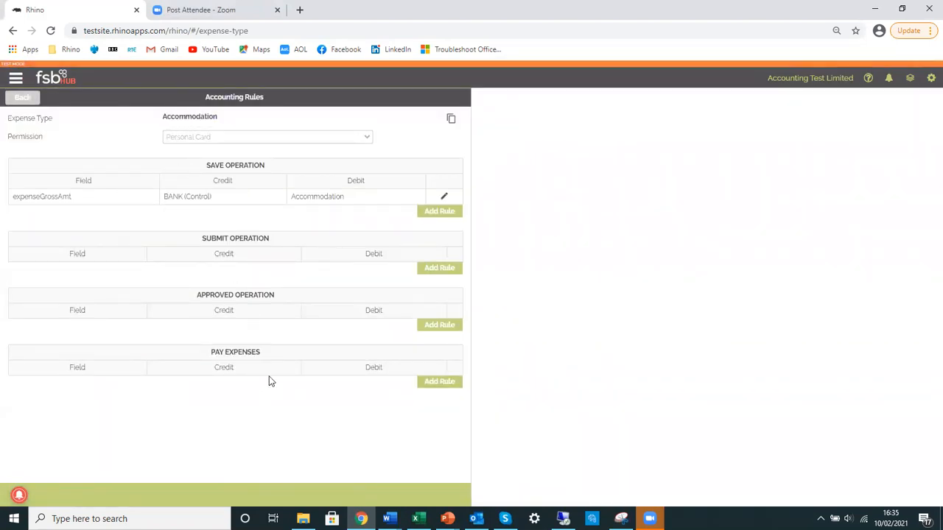
{"action": "left_click", "coordinate": [31, 99]}
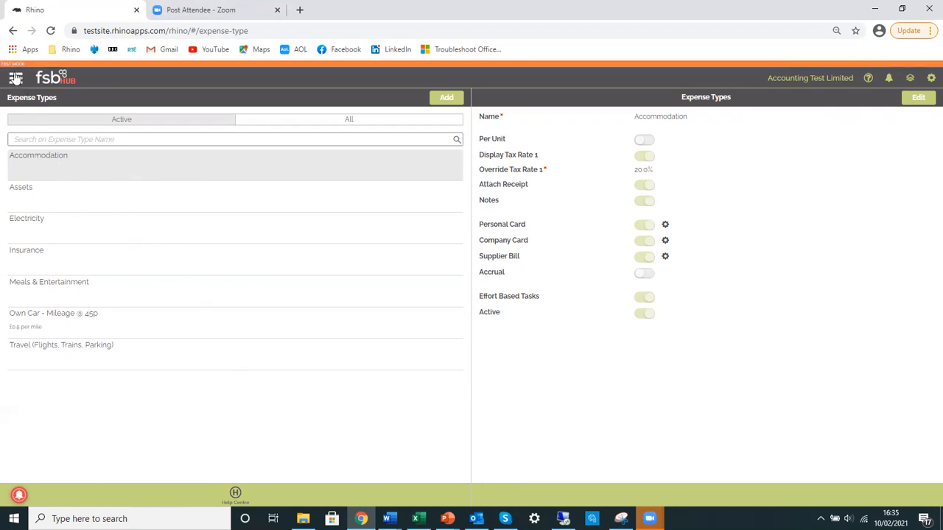
Open the expenses list and filter it to Personal Card entries
{"action": "left_click", "coordinate": [15, 78]}
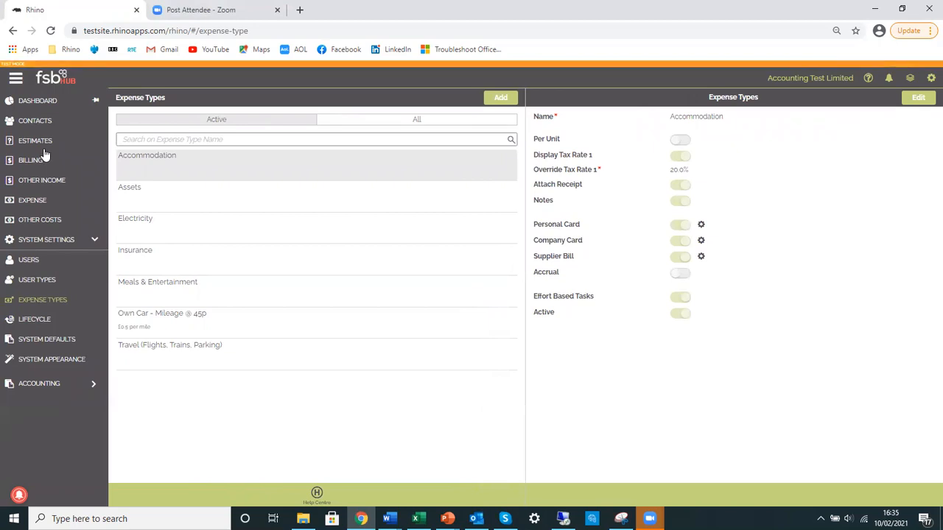
{"action": "left_click", "coordinate": [39, 203]}
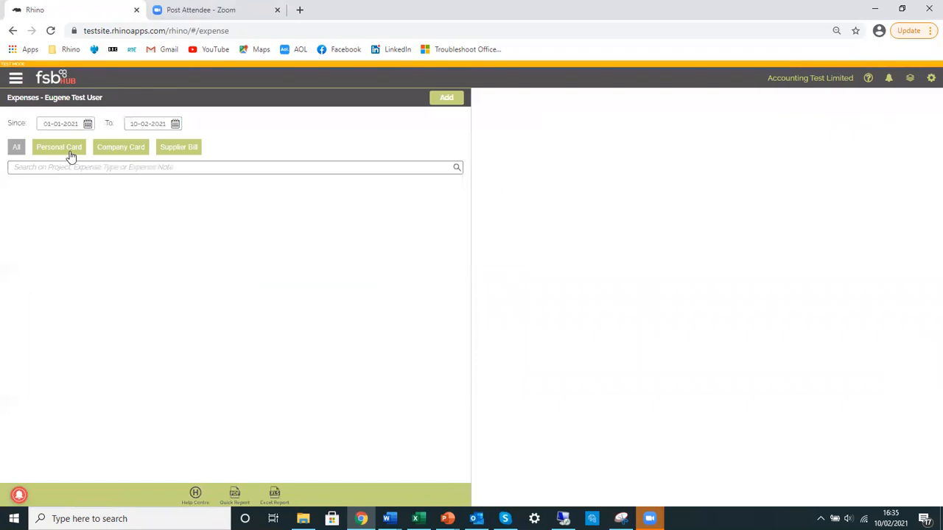
{"action": "left_click", "coordinate": [70, 151]}
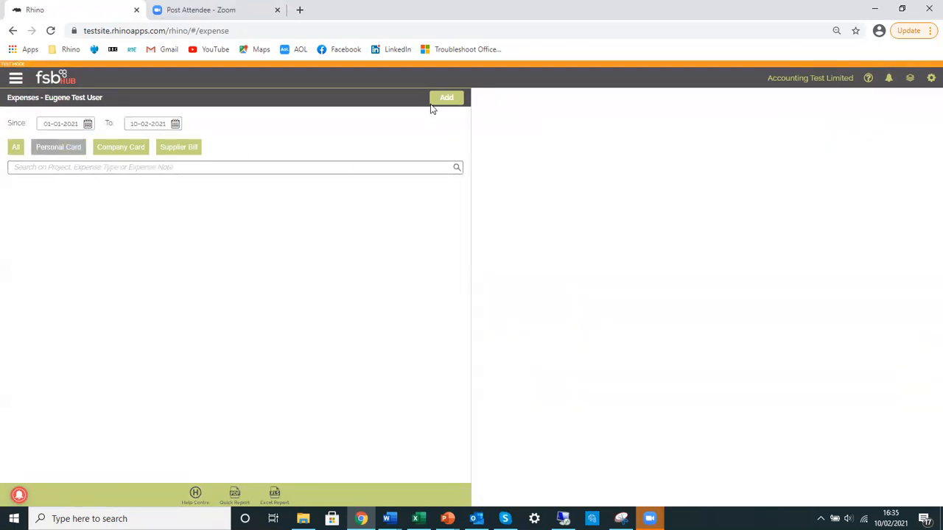
Start a new personal card expense of type Accommodation with total cost 100.0 and VAT amount 20.0
{"action": "left_click", "coordinate": [457, 98]}
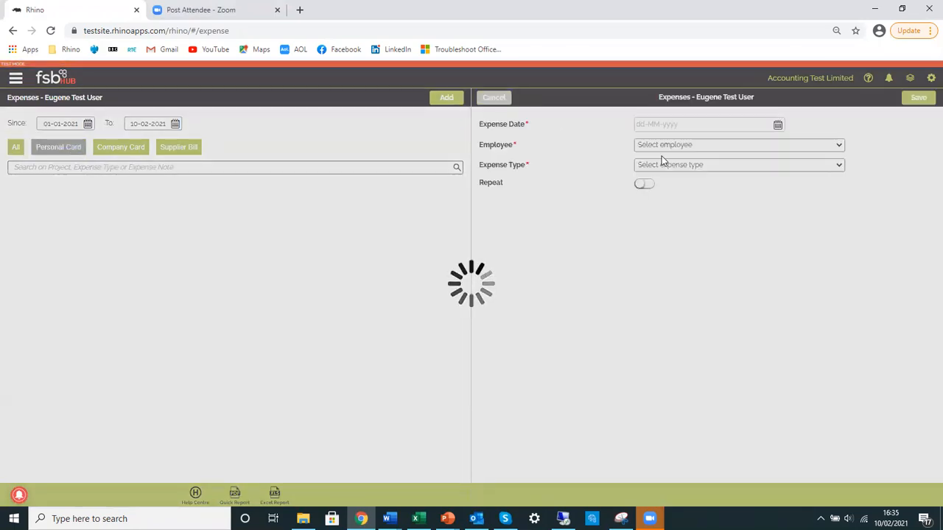
{"action": "left_click", "coordinate": [713, 166]}
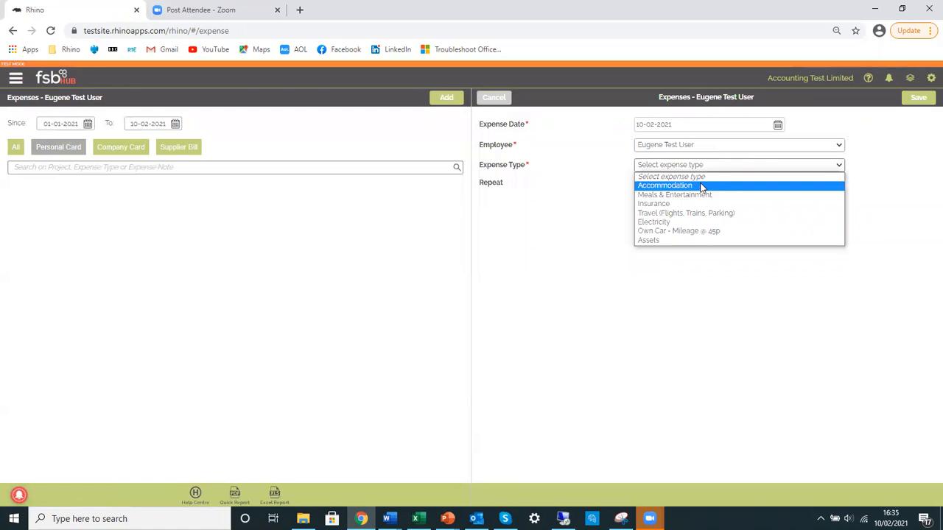
{"action": "left_click", "coordinate": [646, 185]}
{"action": "left_click", "coordinate": [684, 205]}
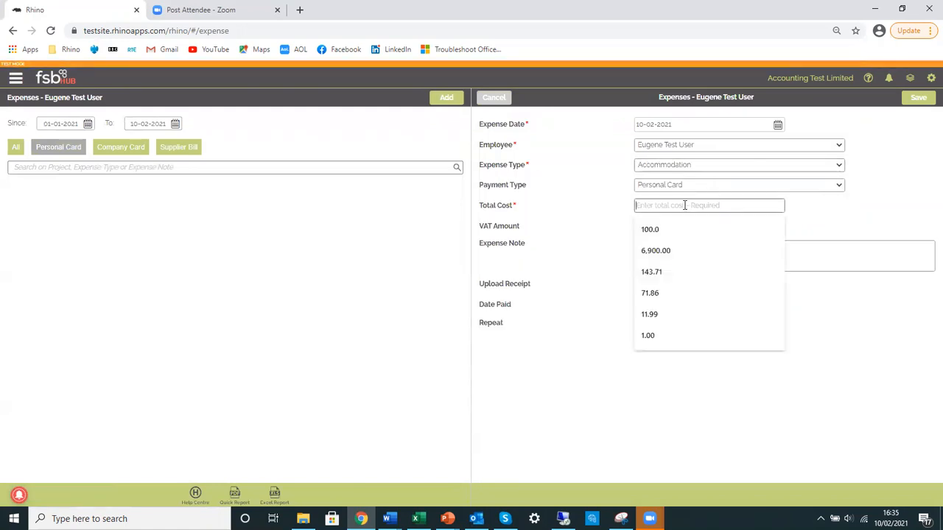
{"action": "type", "text": "100.0"}
{"action": "key", "text": "Tab"}
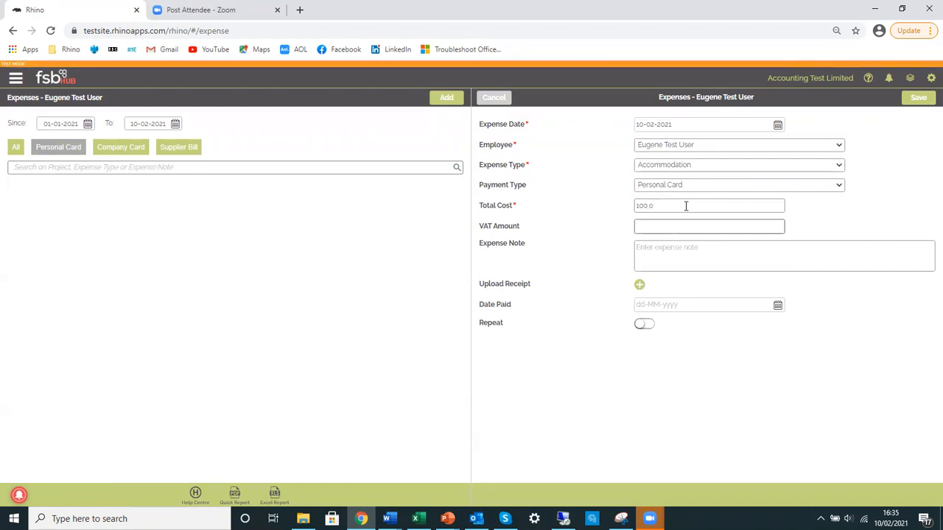
{"action": "type", "text": "20"}
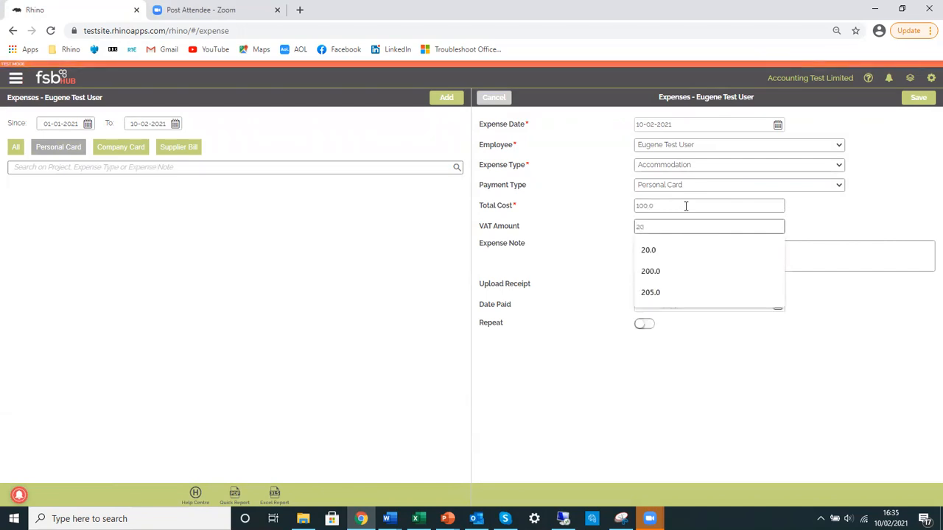
{"action": "left_click", "coordinate": [678, 248]}
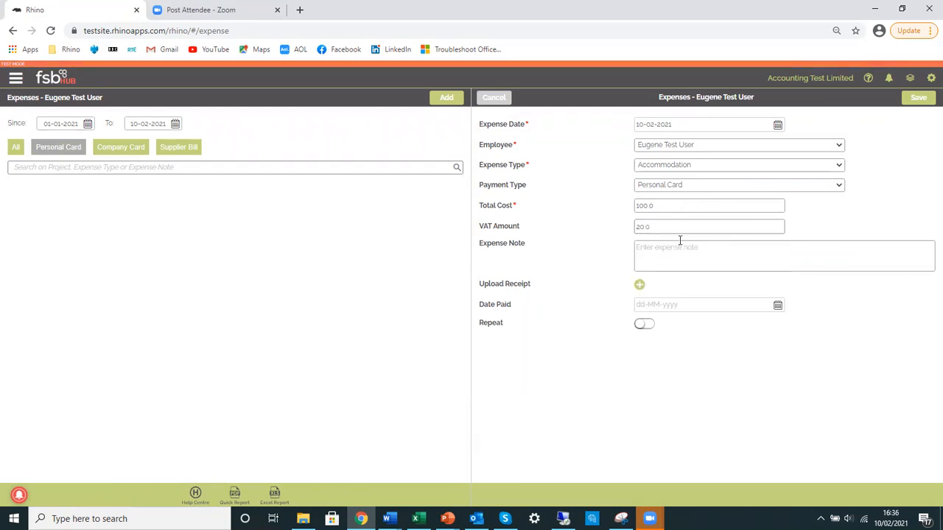
Change the Accommodation expense's total cost to 120.0 and save it without attaching a receipt
{"action": "left_click", "coordinate": [643, 206]}
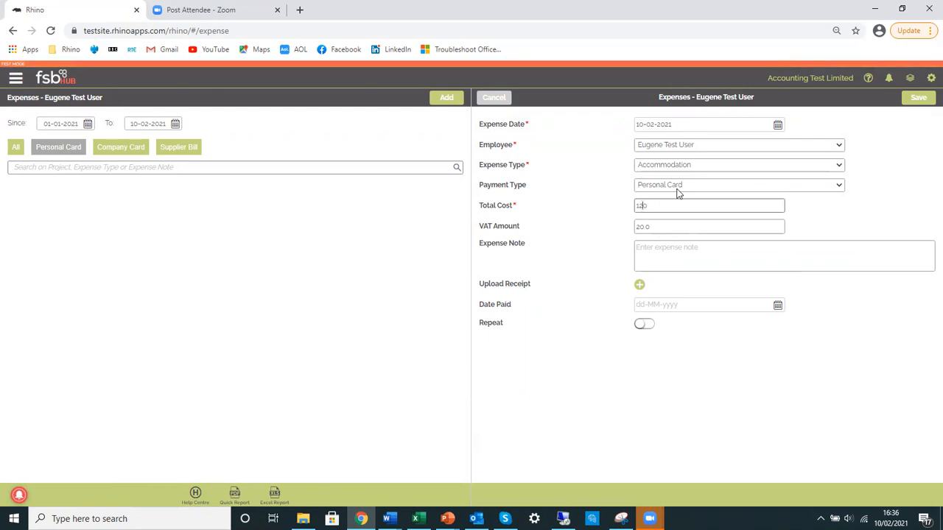
{"action": "left_click", "coordinate": [674, 226]}
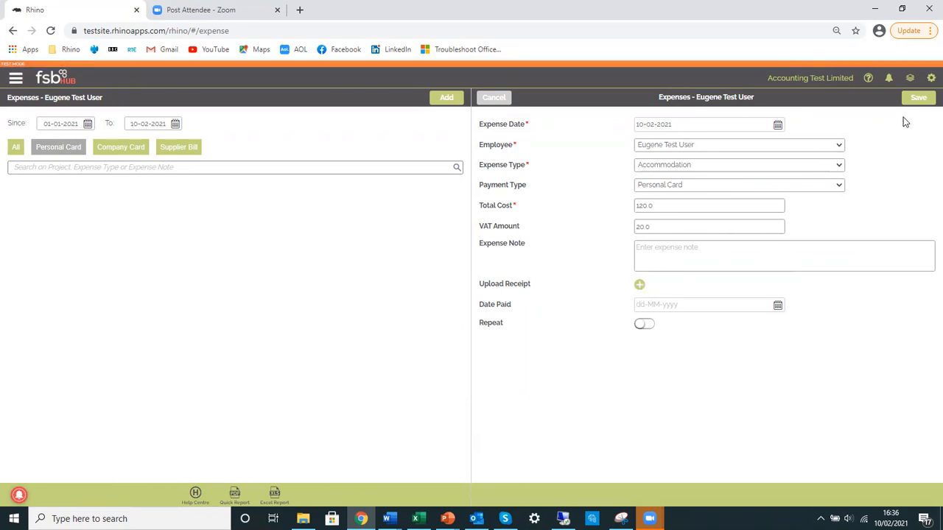
{"action": "left_click", "coordinate": [916, 99]}
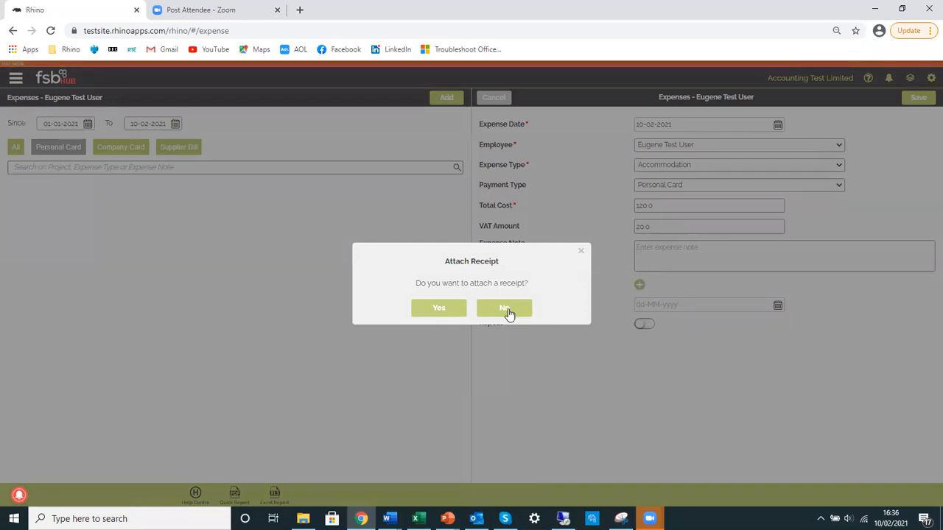
{"action": "left_click", "coordinate": [506, 310]}
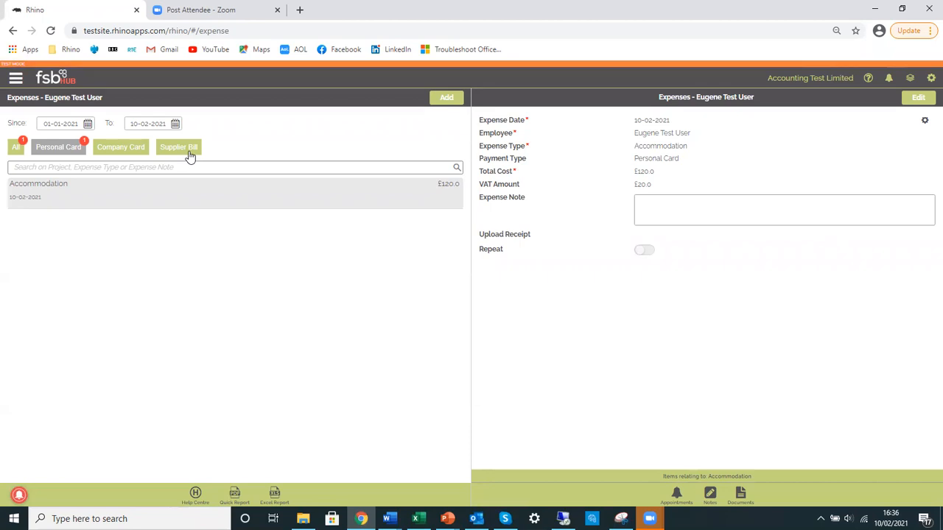
Add a Meals & Entertainment expense with total cost 80.0 and VAT amount 0.0, and save it without a receipt
{"action": "left_click", "coordinate": [445, 99]}
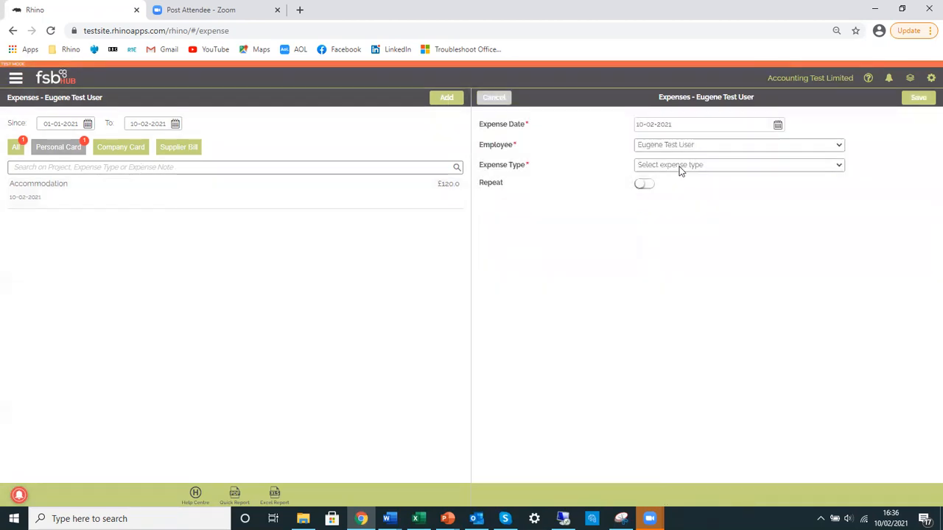
{"action": "left_click", "coordinate": [680, 169]}
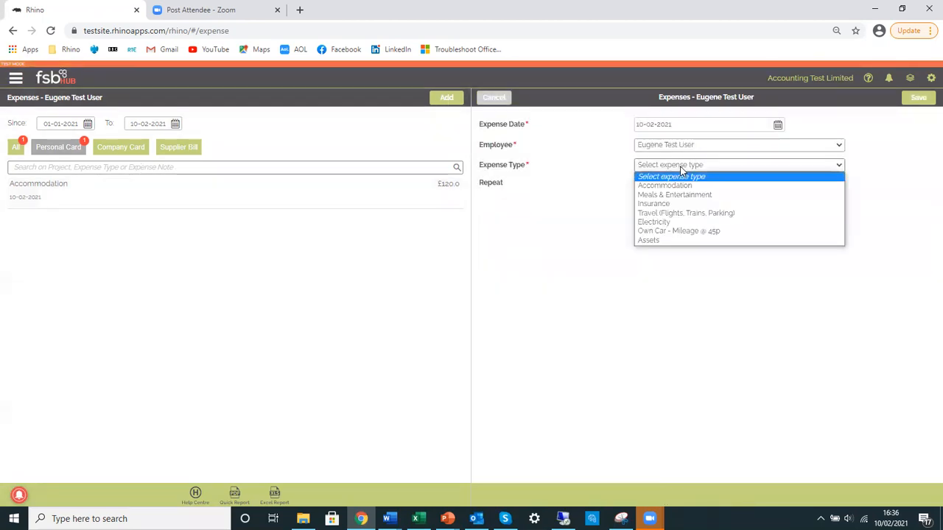
{"action": "left_click", "coordinate": [682, 193]}
{"action": "left_click", "coordinate": [675, 187]}
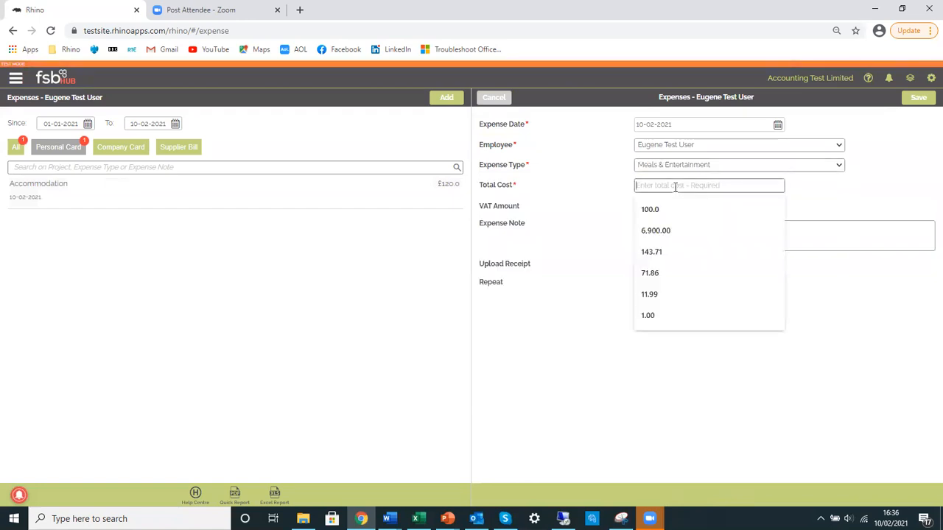
{"action": "type", "text": "80.0"}
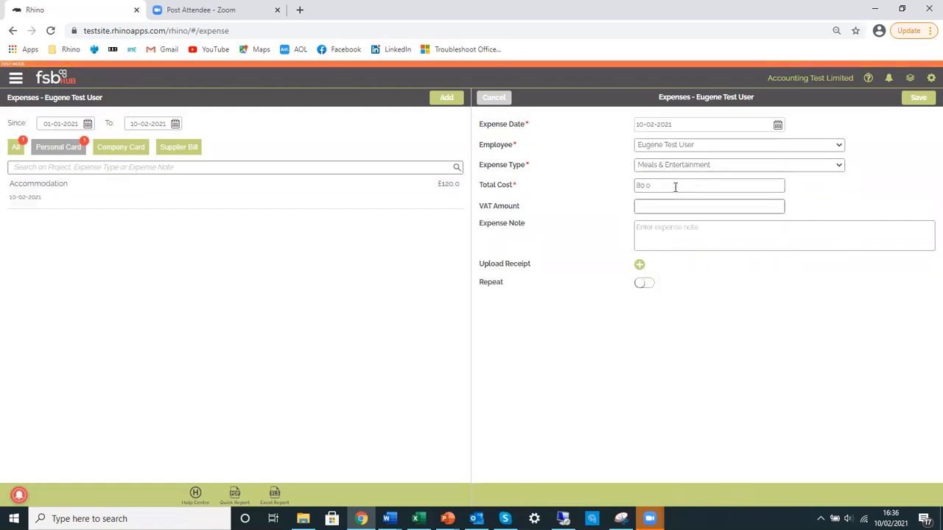
{"action": "key", "text": "Tab"}
{"action": "type", "text": "0.0"}
{"action": "key", "text": "Tab"}
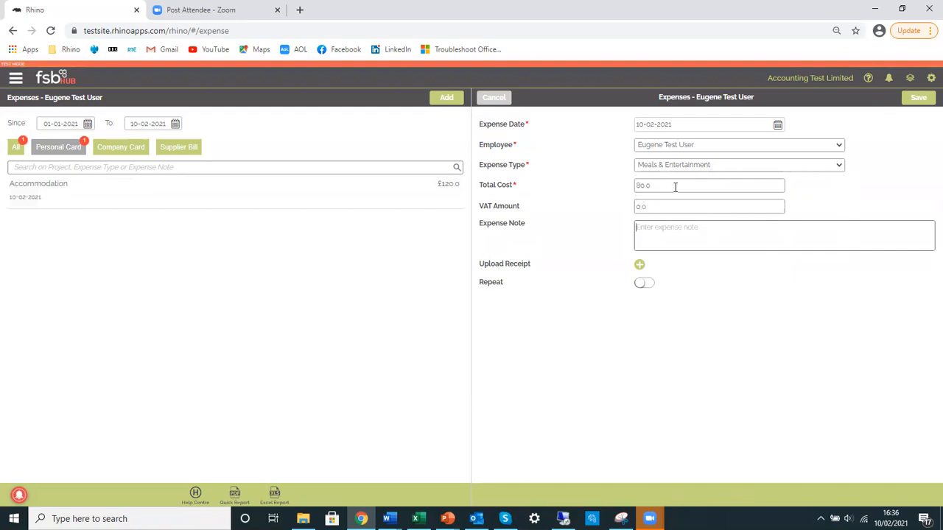
{"action": "left_click", "coordinate": [924, 98]}
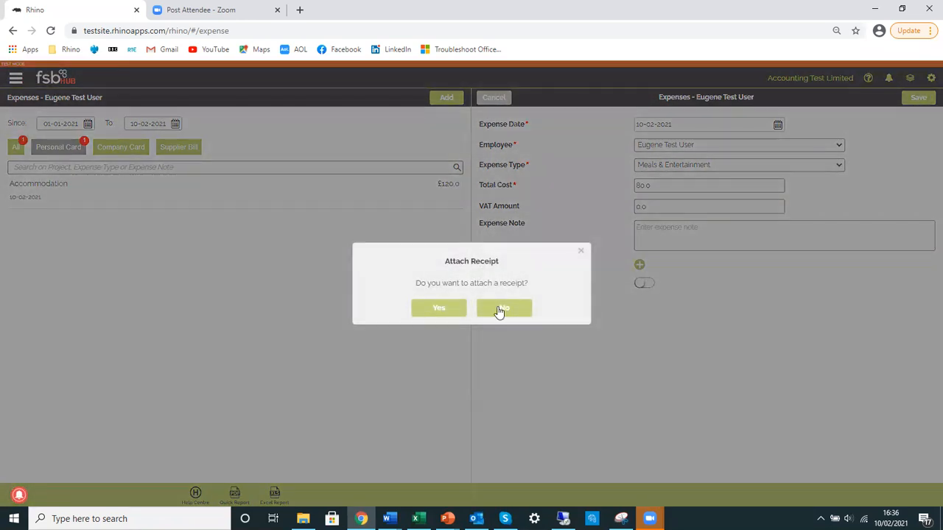
{"action": "left_click", "coordinate": [499, 308]}
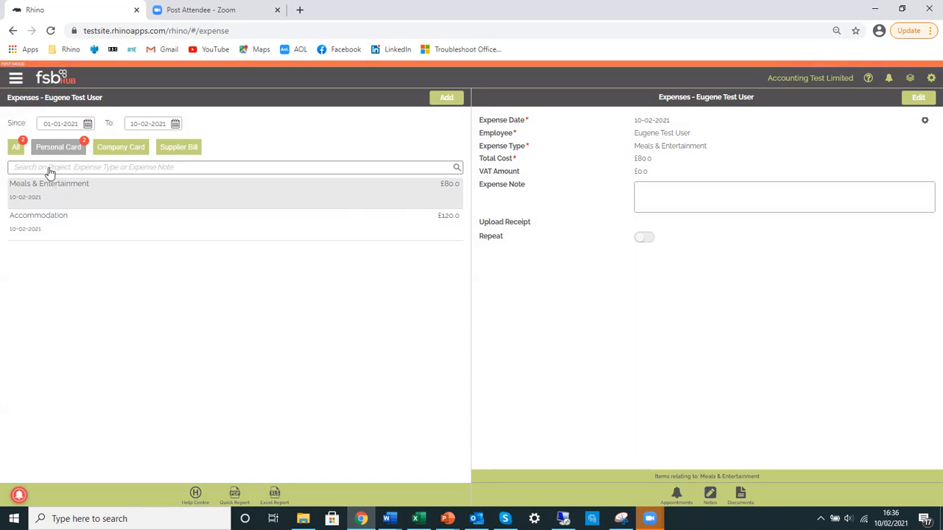
Open the dashboard to review the Financial Overview of income, costs and profit
{"action": "left_click", "coordinate": [15, 82]}
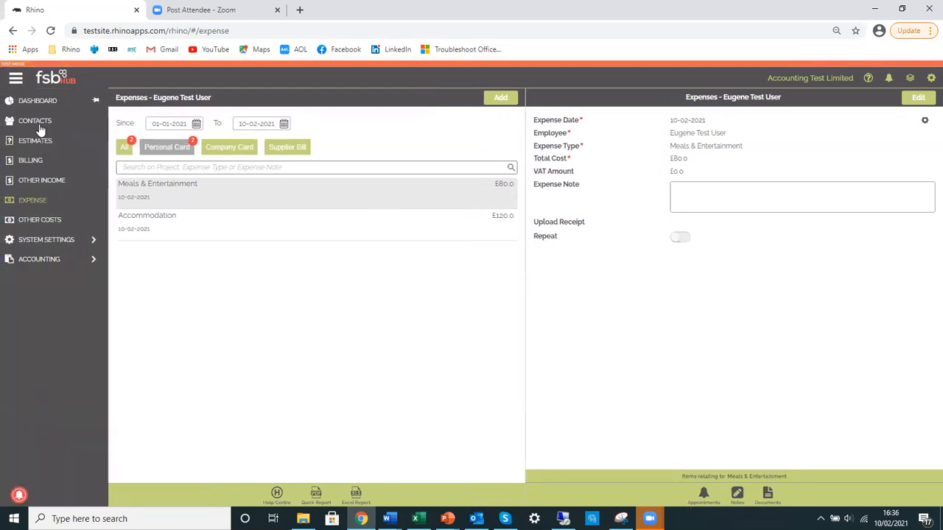
{"action": "left_click", "coordinate": [51, 80]}
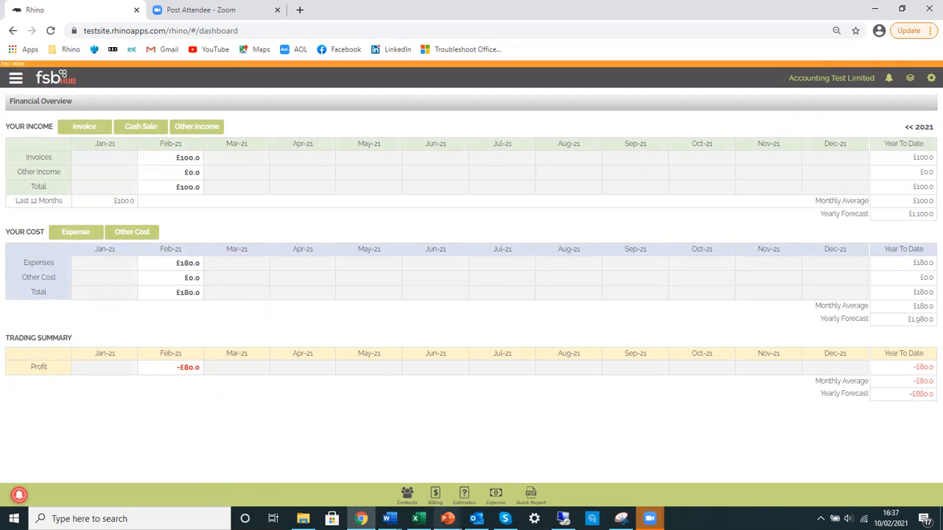
Switch to the Double Entry Rules PMD (002) workbook in Excel and examine the payslip figures and liability postings on the Payroll Rules sheet
{"action": "mouse_move", "coordinate": [417, 520]}
{"action": "left_click", "coordinate": [417, 460]}
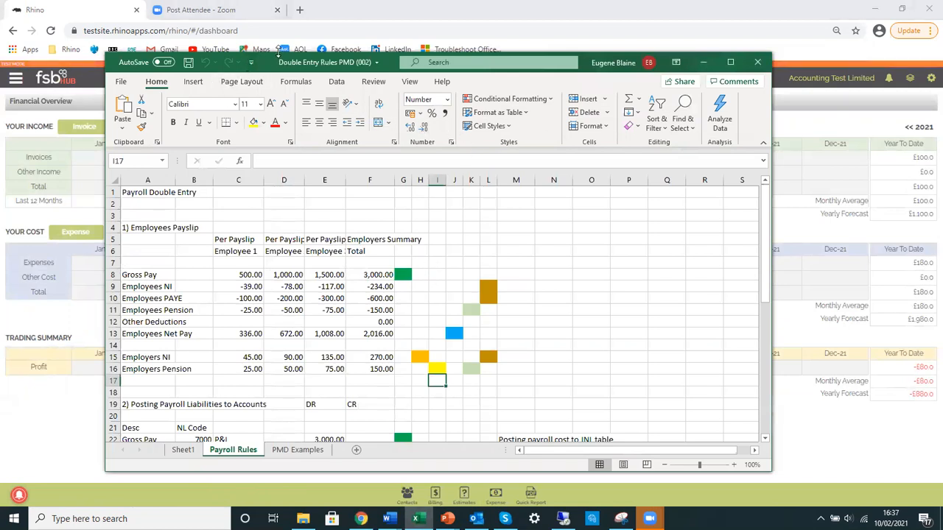
{"action": "left_click_drag", "start_coordinate": [278, 56], "coordinate": [278, 16]}
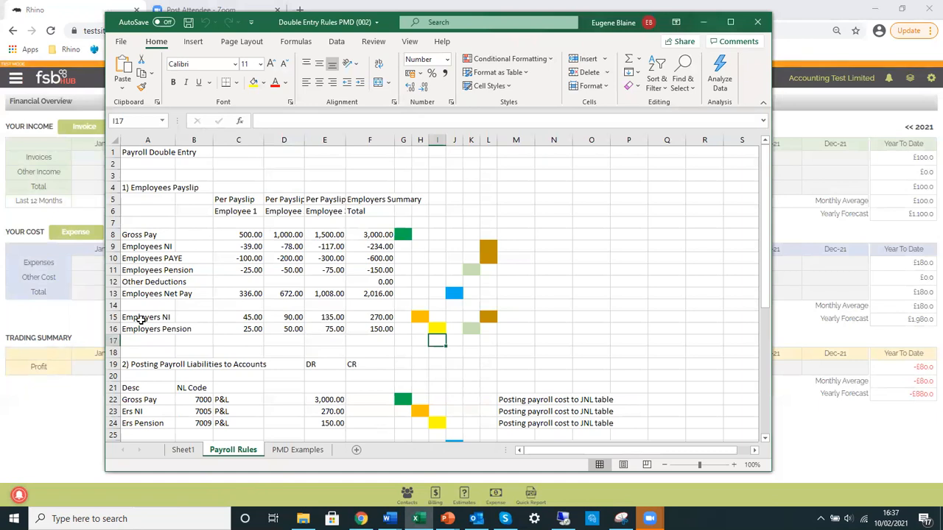
{"action": "left_click", "coordinate": [589, 281]}
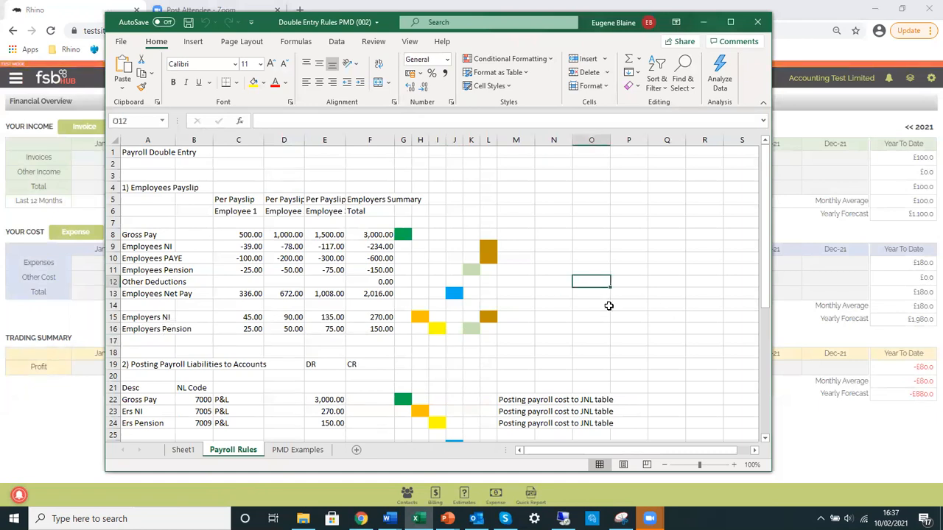
{"action": "scroll", "coordinate": [612, 307], "scroll_direction": "down", "scroll_amount": 5}
{"action": "scroll", "coordinate": [612, 306], "scroll_direction": "up", "scroll_amount": 2}
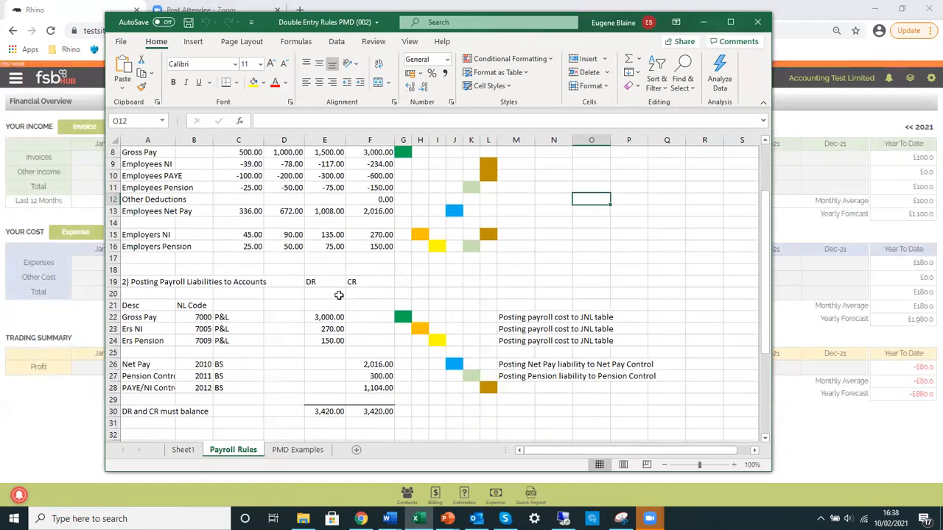
{"action": "left_click", "coordinate": [142, 388]}
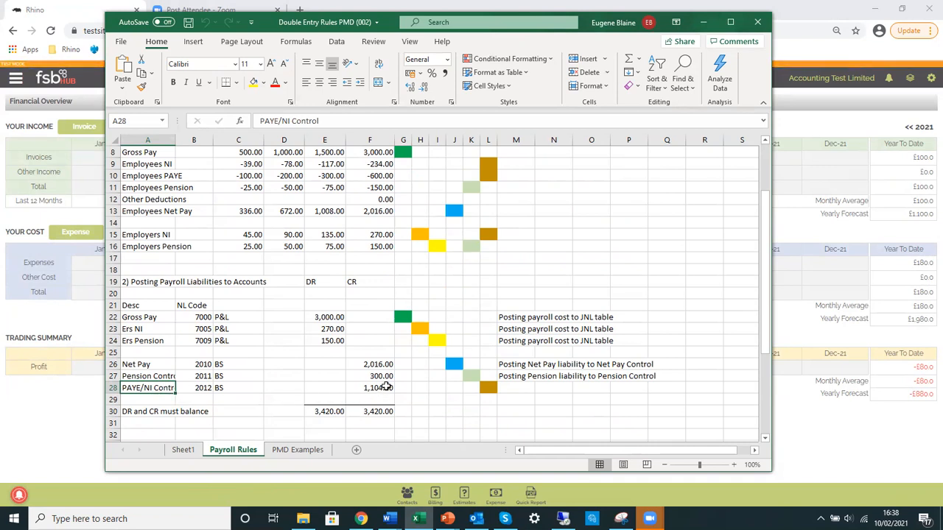
{"action": "left_click", "coordinate": [488, 388]}
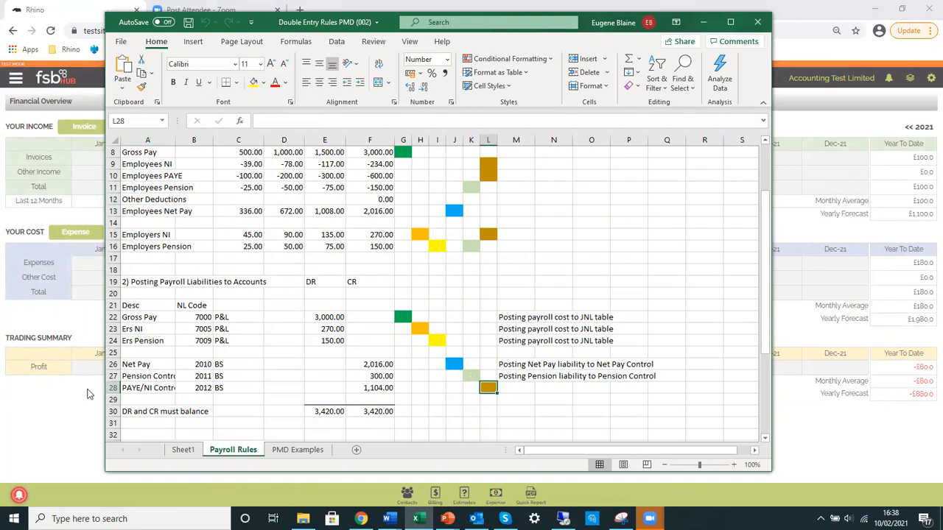
Switch back to Rhino in the browser, open the accounting Journal Rules and search them for "Pay"
{"action": "left_click", "coordinate": [63, 393]}
{"action": "left_click", "coordinate": [16, 82]}
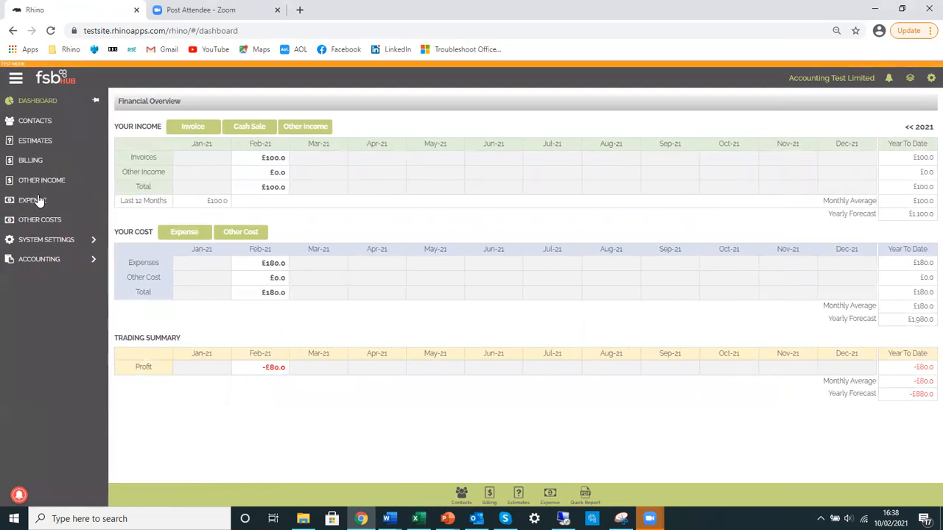
{"action": "left_click", "coordinate": [53, 259]}
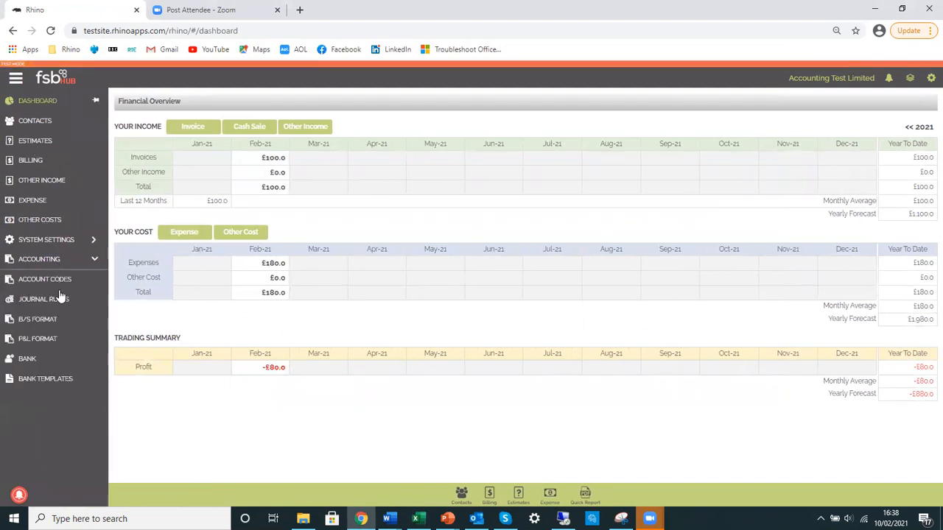
{"action": "left_click", "coordinate": [53, 298]}
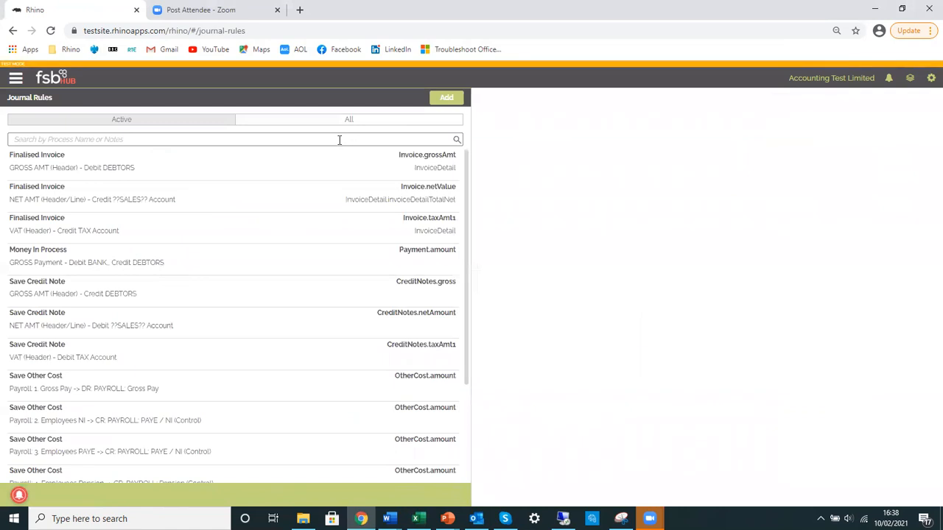
{"action": "left_click", "coordinate": [340, 140]}
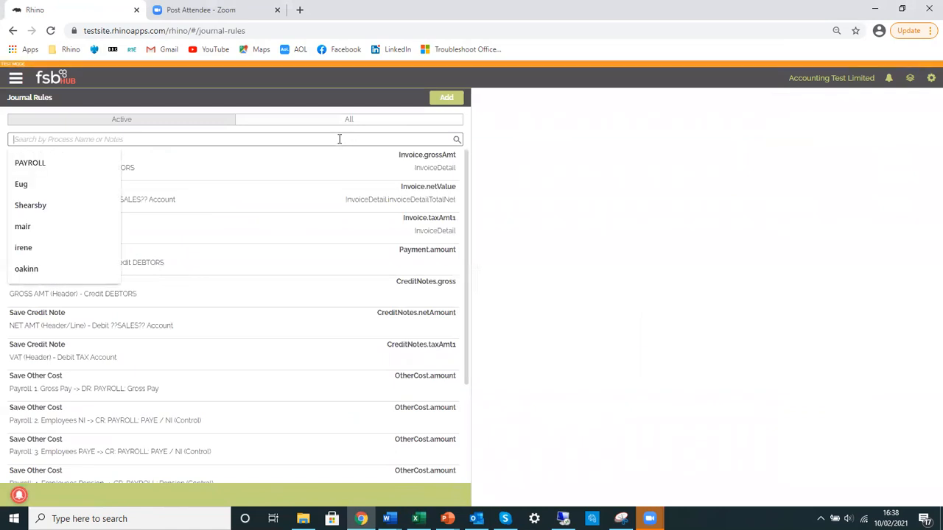
{"action": "type", "text": "Pay"}
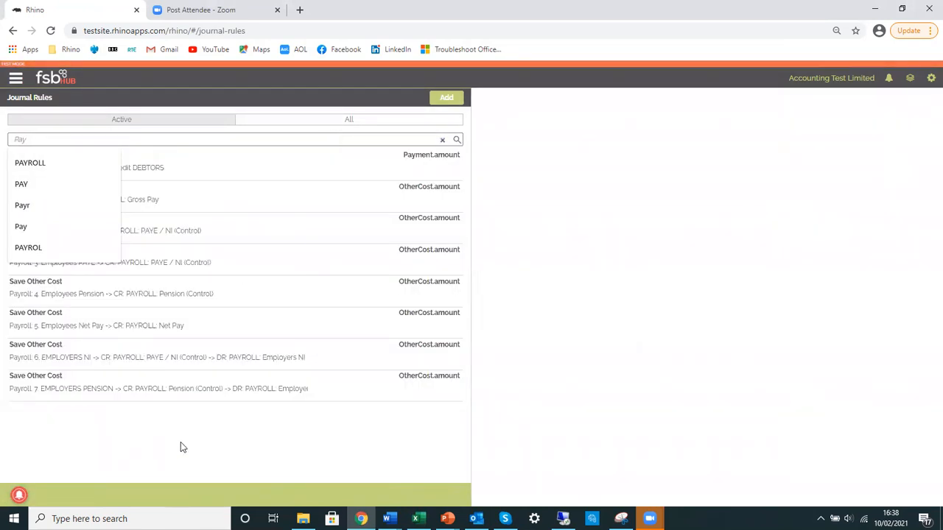
Shrink the browser window to sit beside the payroll workbook, and review the accounts in the Money In Process gross payment rule
{"action": "left_click", "coordinate": [183, 447]}
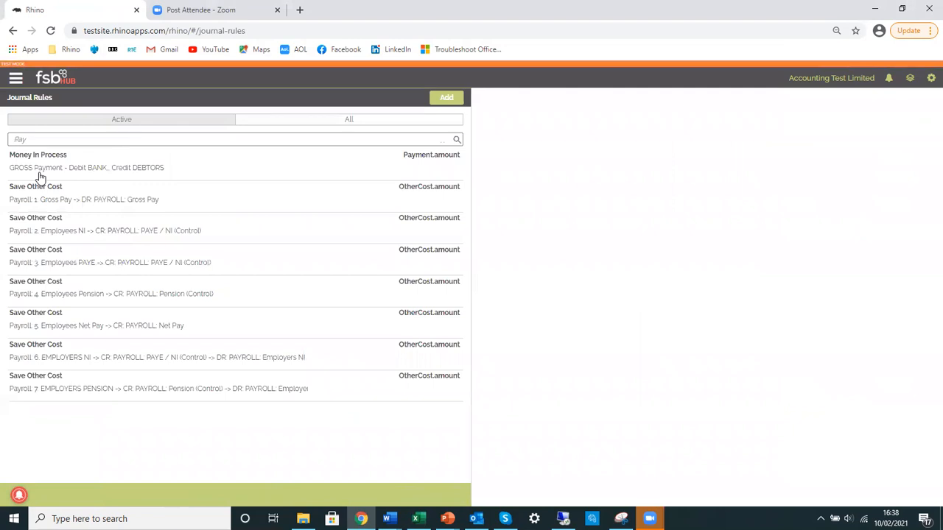
{"action": "left_click", "coordinate": [901, 9]}
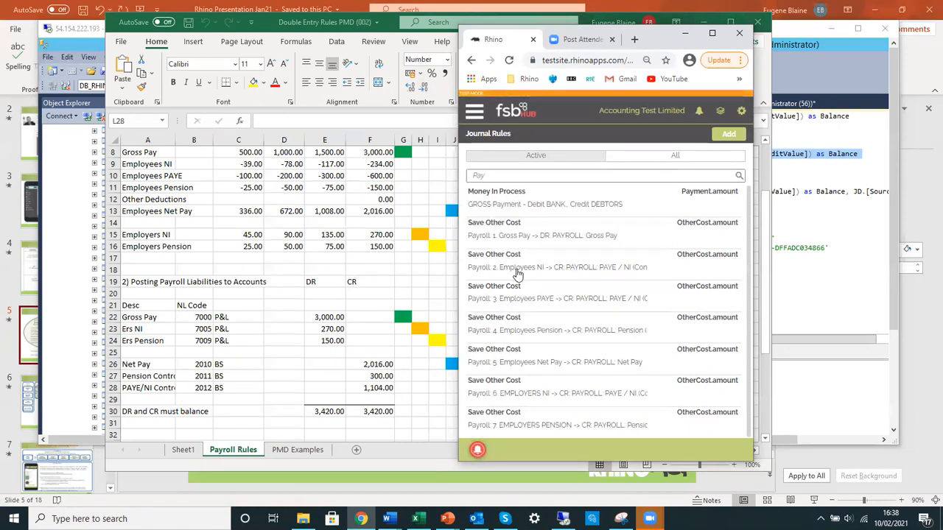
{"action": "left_click", "coordinate": [590, 209]}
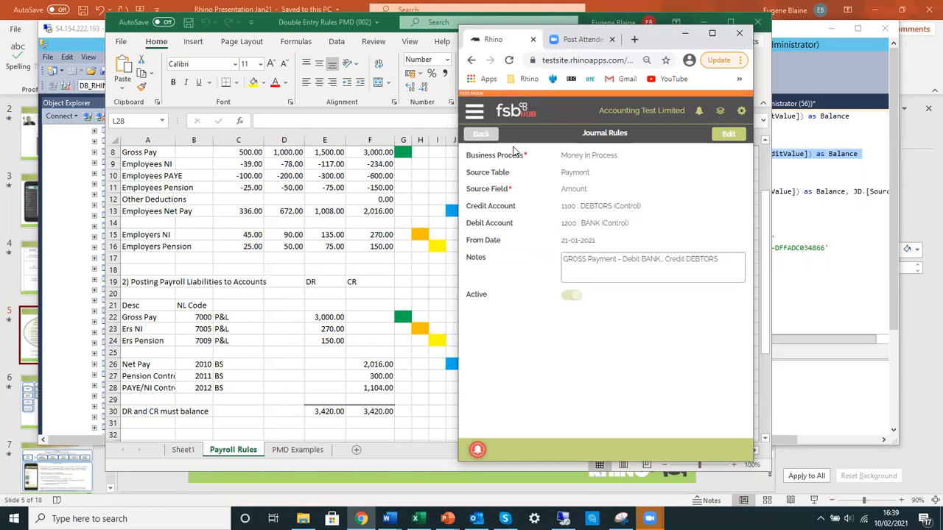
{"action": "left_click", "coordinate": [480, 134]}
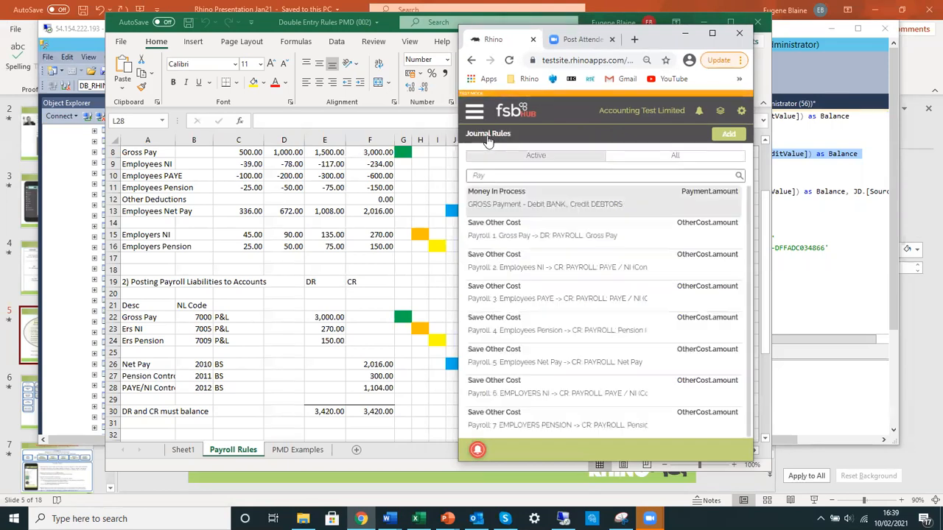
Search the journal rules for "Payr" and review the Payroll Gross Pay rule's settings
{"action": "left_click", "coordinate": [538, 175]}
{"action": "type", "text": "r"}
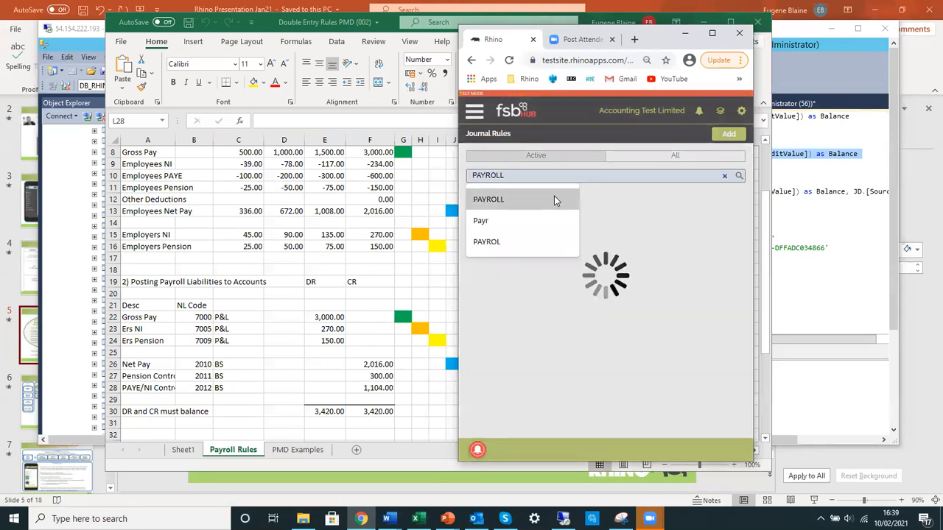
{"action": "left_click", "coordinate": [598, 428]}
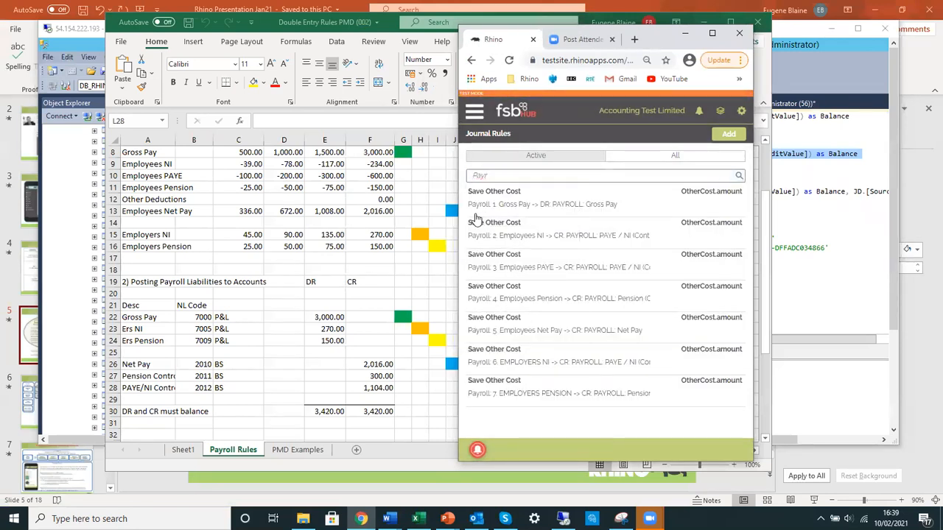
{"action": "left_click", "coordinate": [526, 206]}
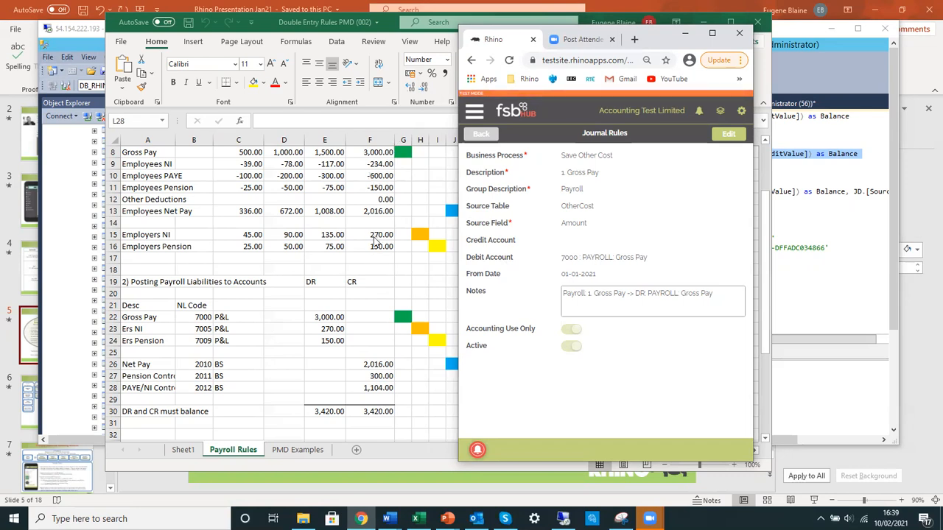
{"action": "left_click", "coordinate": [486, 137]}
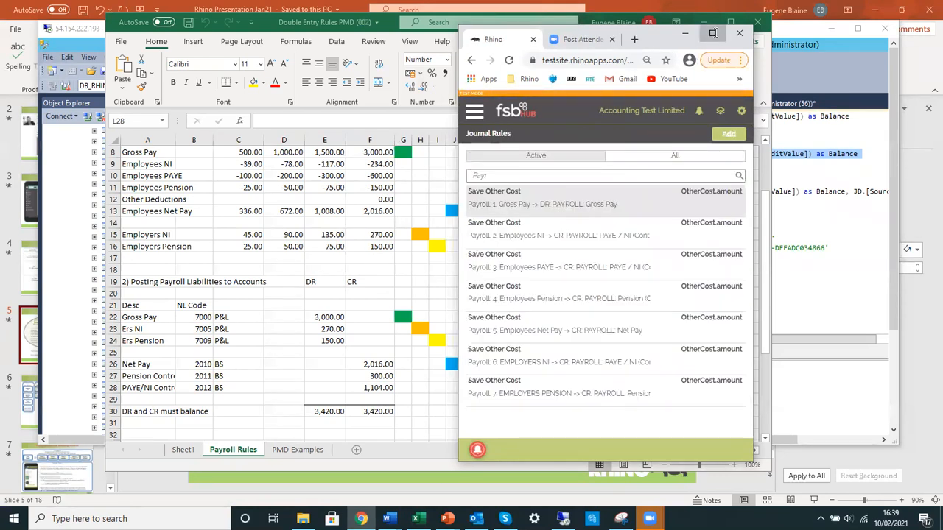
Return to the full-size dashboard, then switch to Excel and examine the employee payslip columns and Employers Summary on the Payroll Rules sheet
{"action": "left_click", "coordinate": [711, 34]}
{"action": "left_click", "coordinate": [52, 84]}
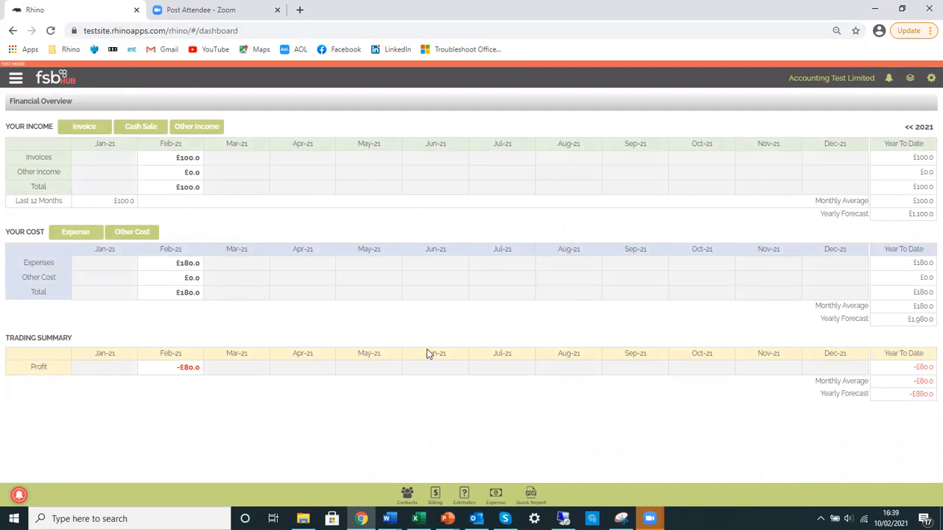
{"action": "left_click", "coordinate": [416, 519]}
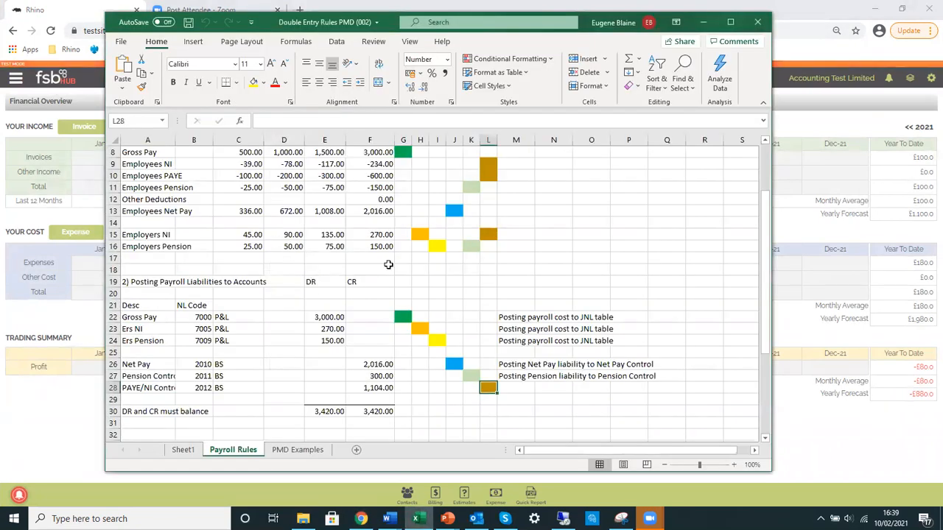
{"action": "scroll", "coordinate": [391, 277], "scroll_direction": "up", "scroll_amount": 2}
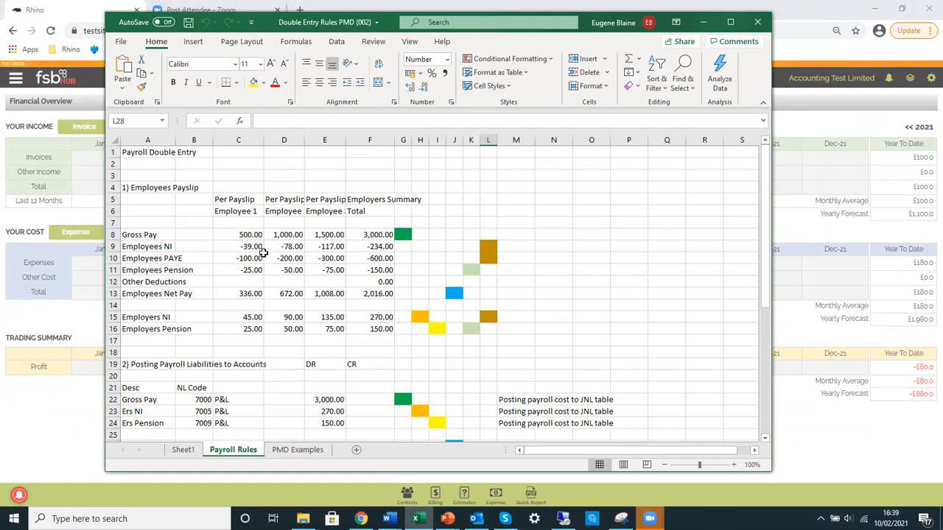
{"action": "left_click", "coordinate": [245, 140]}
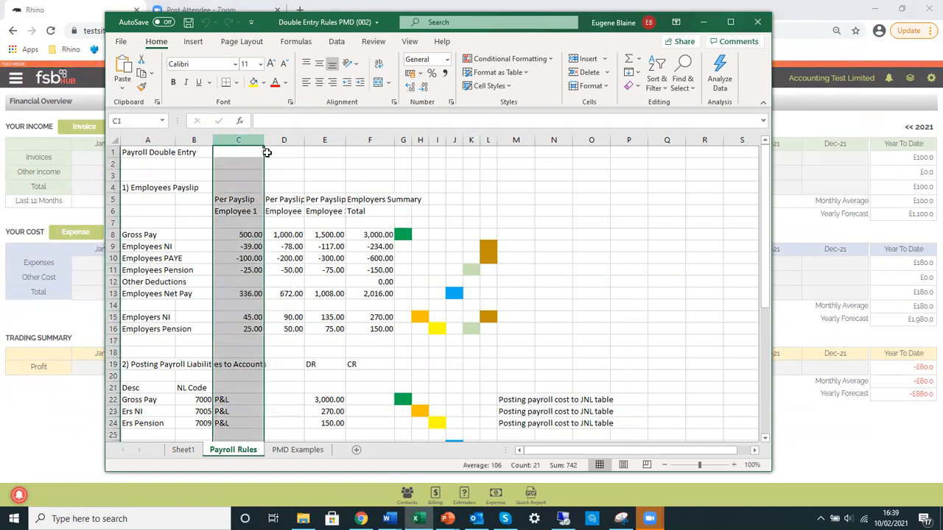
{"action": "left_click", "coordinate": [285, 140]}
{"action": "left_click", "coordinate": [325, 135]}
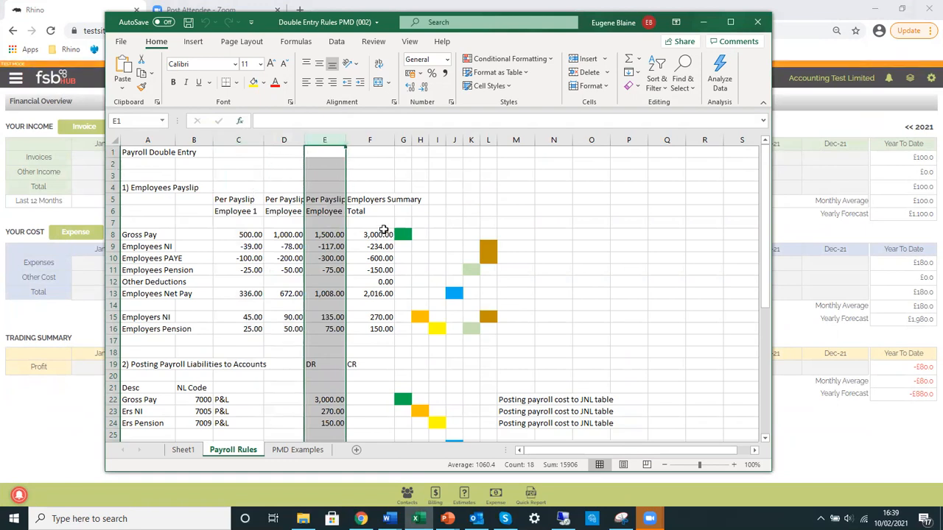
{"action": "left_click", "coordinate": [375, 139]}
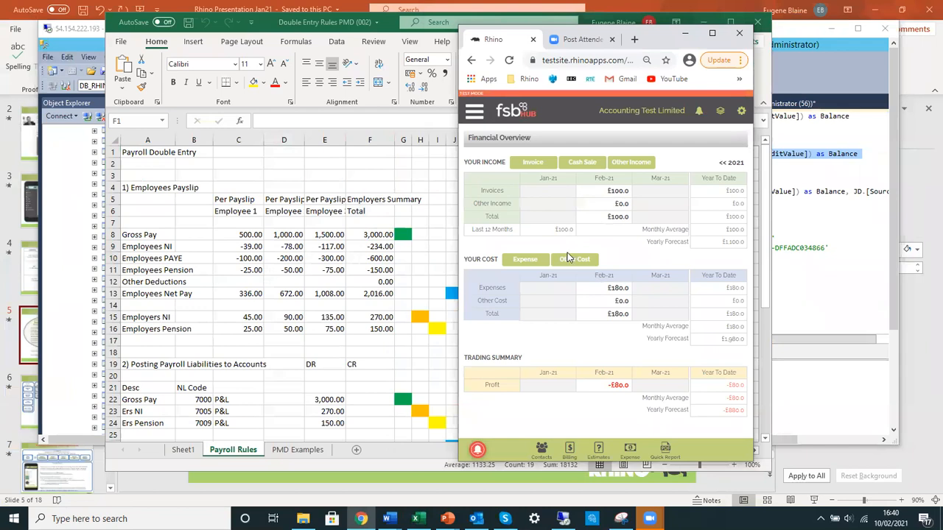
In Rhino in the browser, start an Other Cost entry for the Payroll group and set Gross Pay to 3,000.0
{"action": "left_click", "coordinate": [576, 261]}
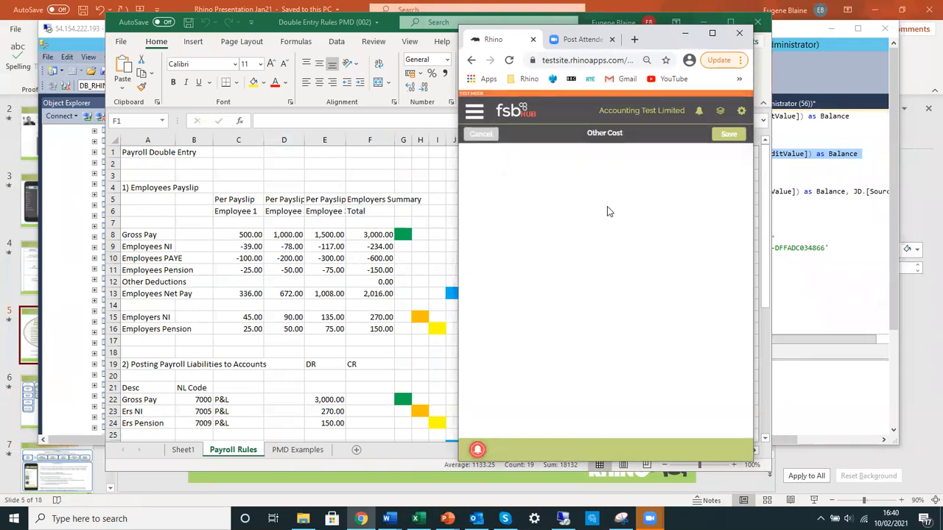
{"action": "left_click", "coordinate": [678, 156]}
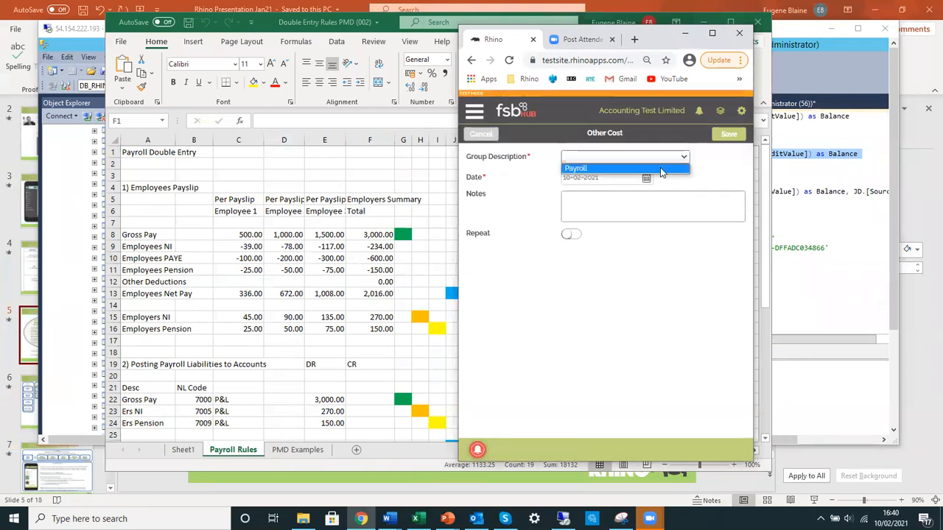
{"action": "left_click", "coordinate": [660, 169]}
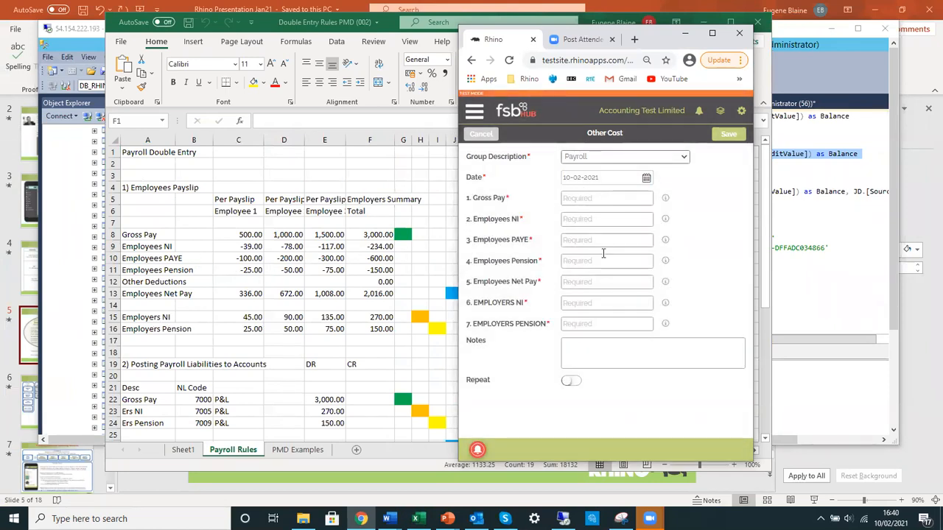
{"action": "left_click", "coordinate": [581, 197]}
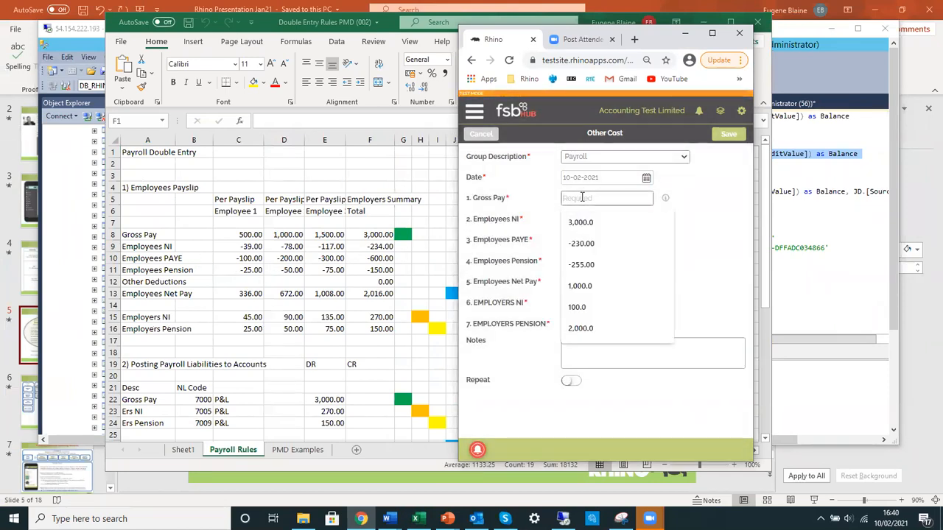
{"action": "type", "text": "3000"}
{"action": "key", "text": "Tab"}
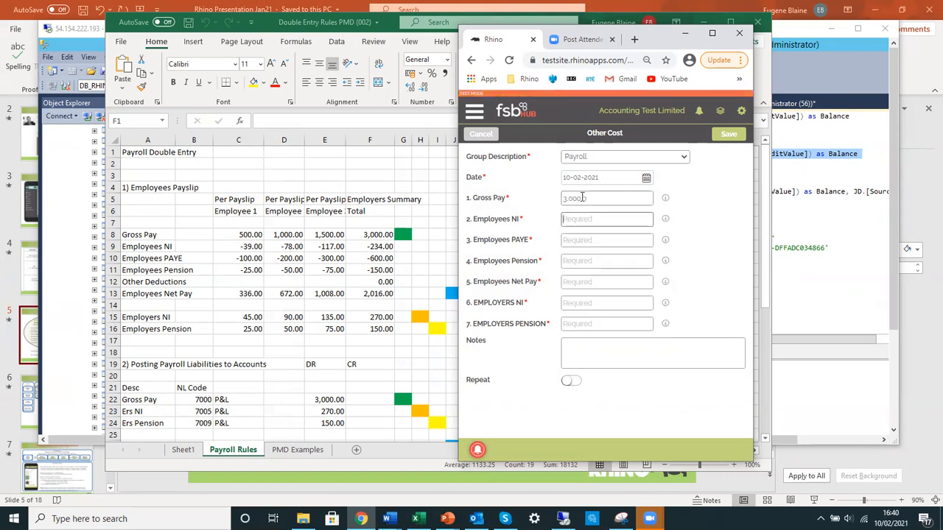
Enter the employee deductions: Employees NI 234.0, Employees PAYE 600.0 and Employees Pension 150.0
{"action": "type", "text": "23"}
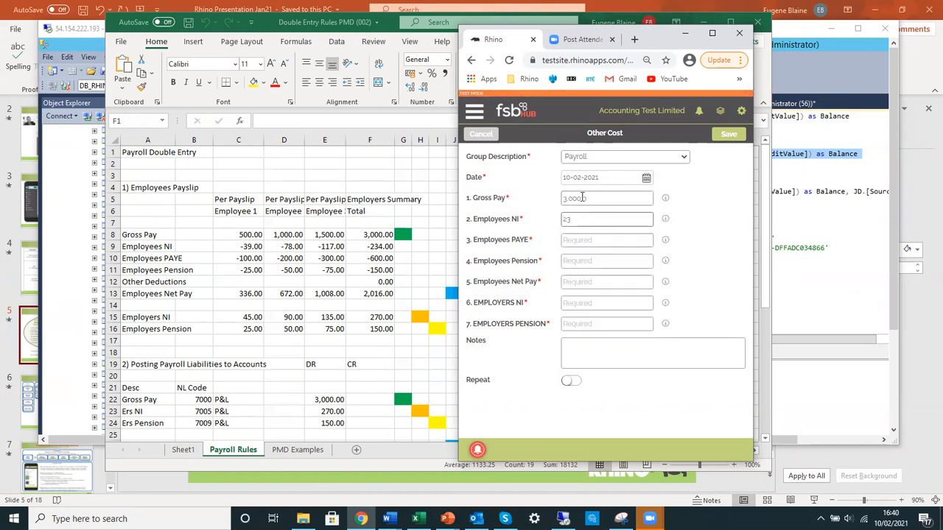
{"action": "type", "text": "4"}
{"action": "key", "text": "Tab"}
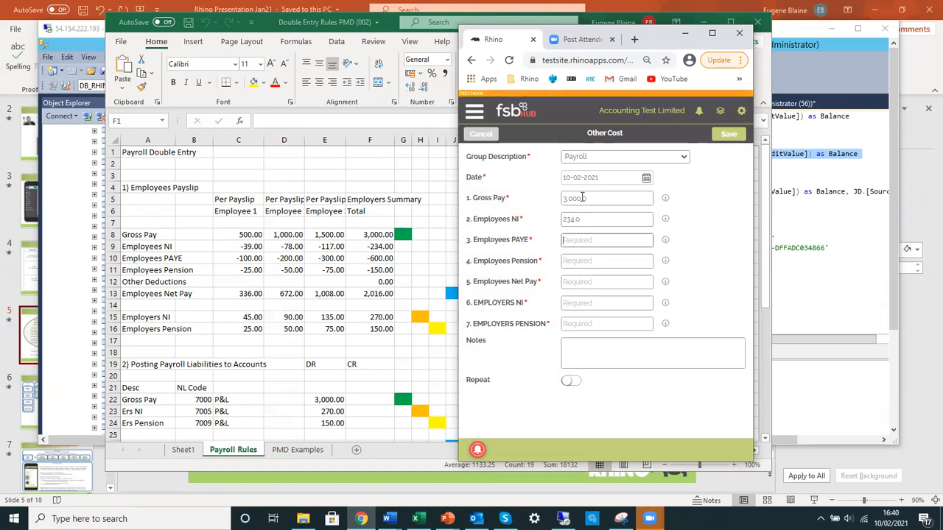
{"action": "type", "text": "600"}
{"action": "key", "text": "Tab"}
{"action": "type", "text": "150"}
{"action": "key", "text": "Tab"}
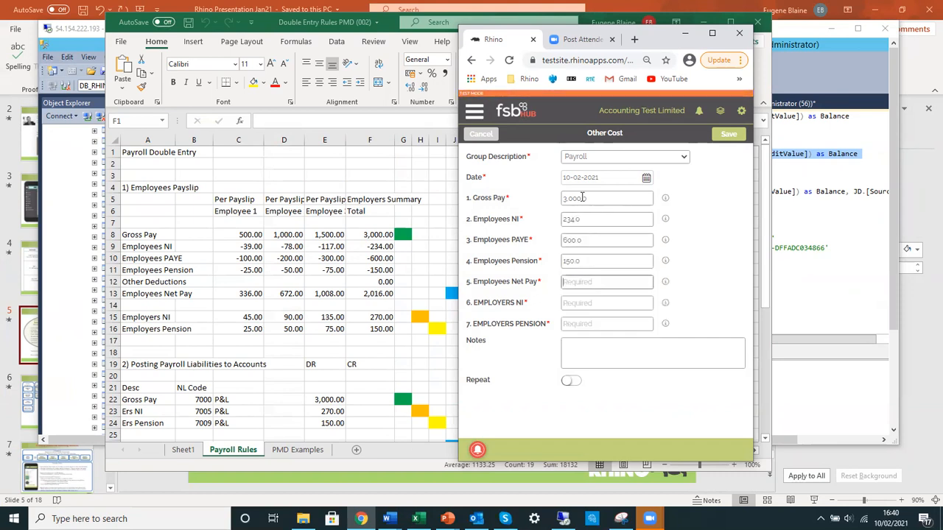
Set Employees Net Pay to 2,016.0, Employers NI to 270.0 and Employers Pension to 150.0
{"action": "type", "text": "2,01"}
{"action": "type", "text": "6"}
{"action": "key", "text": "Tab"}
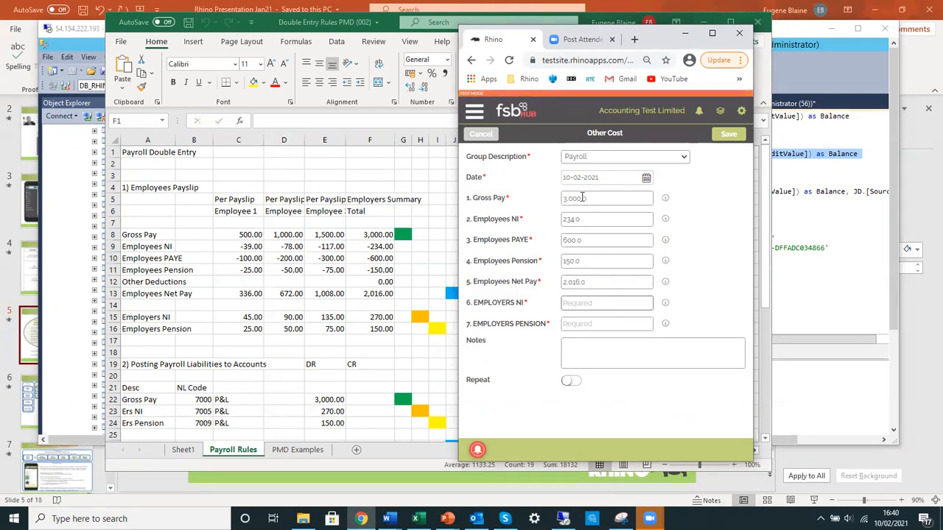
{"action": "type", "text": "270"}
{"action": "key", "text": "Tab"}
{"action": "type", "text": "150"}
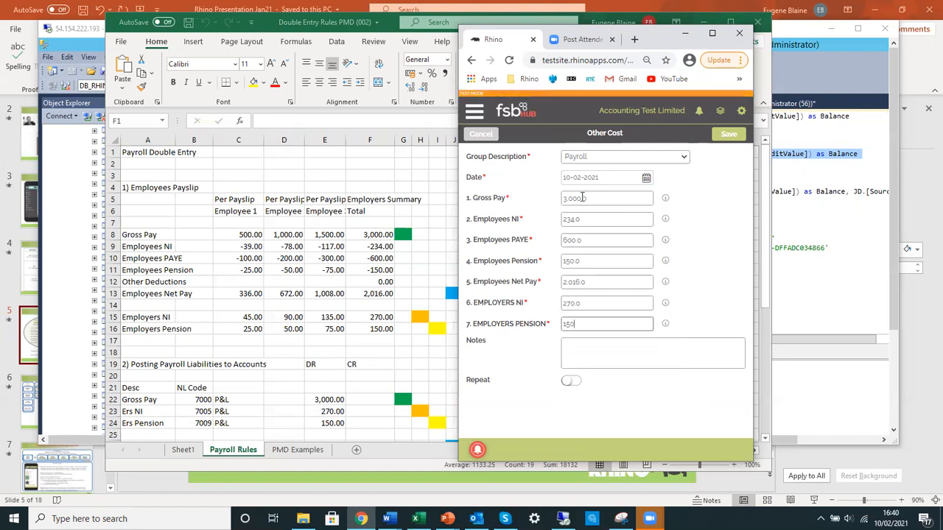
Set the payroll cost's date to 25-01-2021
{"action": "left_click", "coordinate": [646, 180]}
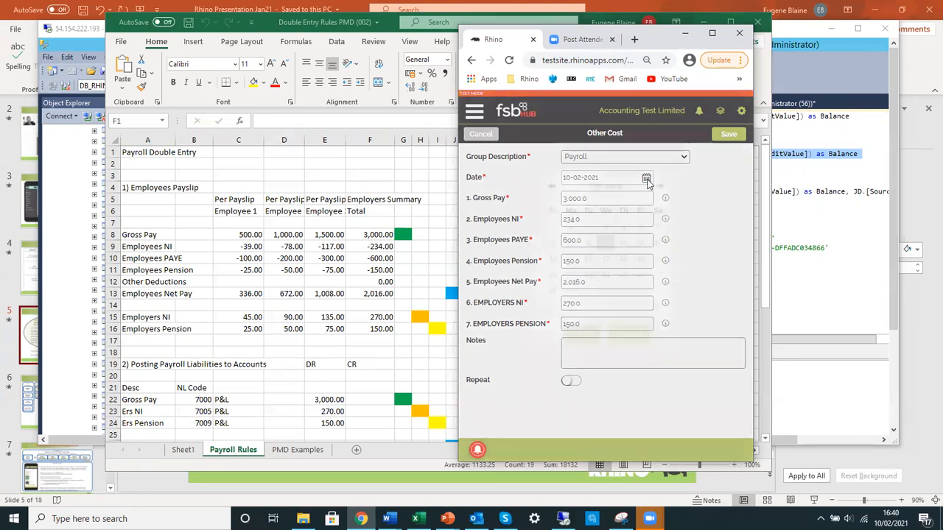
{"action": "left_click", "coordinate": [552, 204]}
{"action": "left_click", "coordinate": [570, 307]}
{"action": "left_click", "coordinate": [580, 352]}
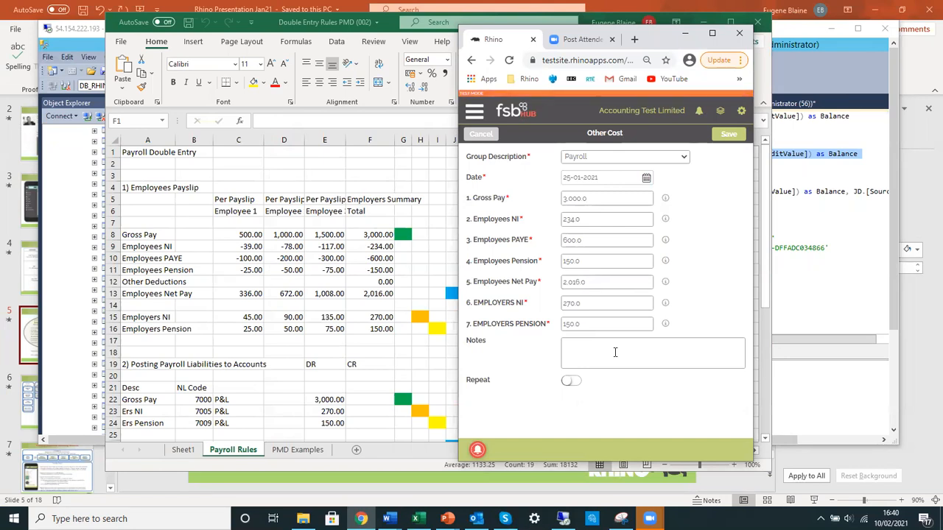
Add the note "Jan Payroll" to the payroll cost and save it
{"action": "left_click", "coordinate": [615, 352]}
{"action": "type", "text": "Jan Payroll"}
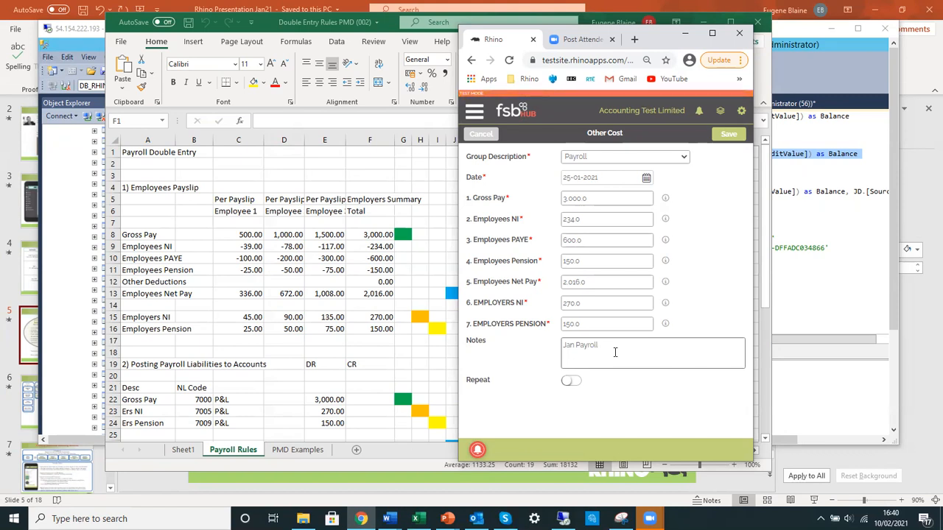
{"action": "left_click", "coordinate": [737, 135]}
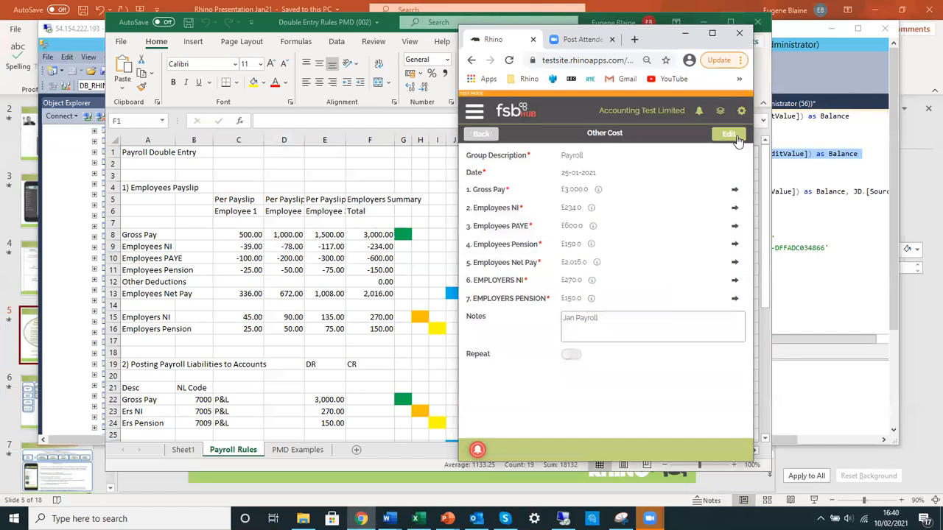
From the full-size dashboard, open January 2021's Other Cost entries, review the Payroll Gross Pay record, and return to the dashboard
{"action": "left_click", "coordinate": [480, 134]}
{"action": "left_click", "coordinate": [711, 33]}
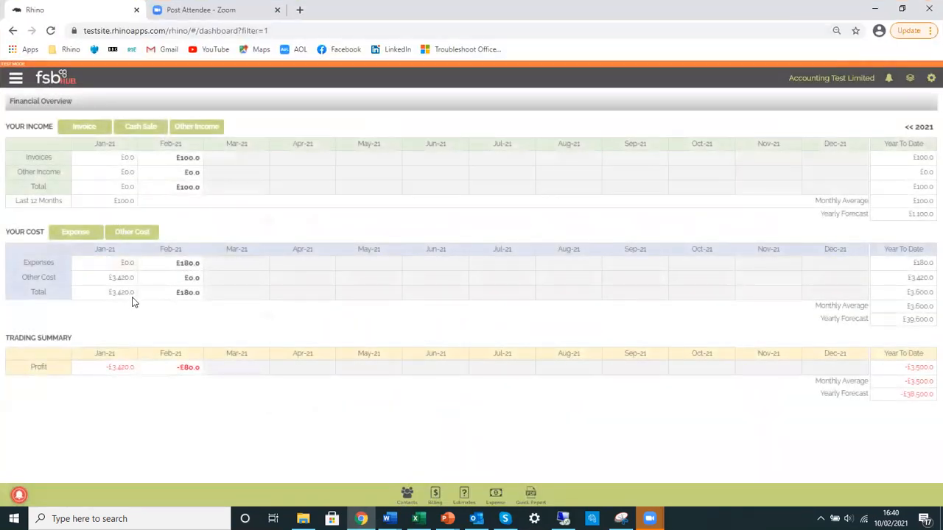
{"action": "left_click", "coordinate": [126, 282]}
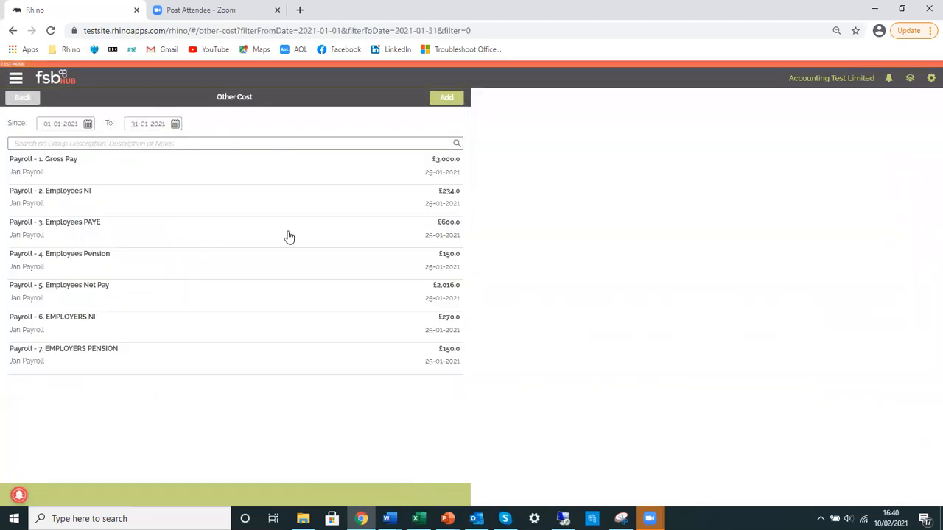
{"action": "left_click", "coordinate": [318, 175]}
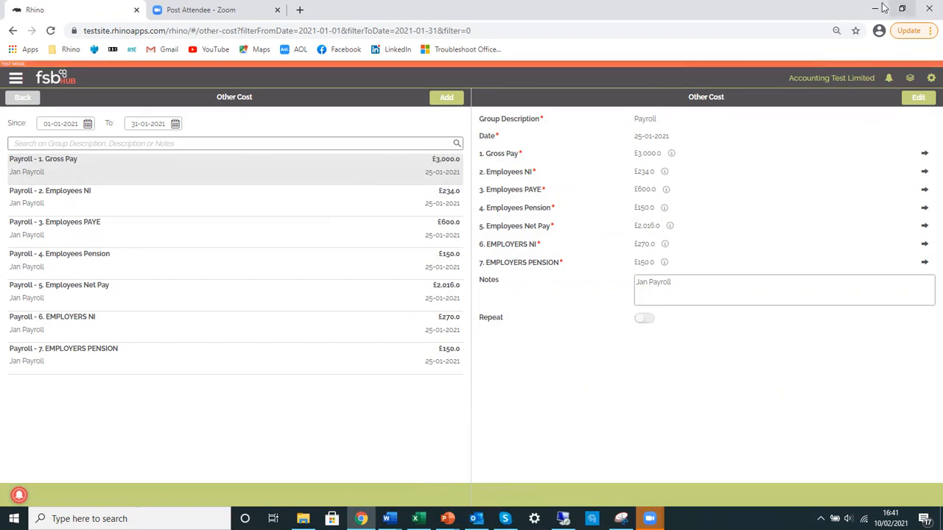
{"action": "left_click", "coordinate": [27, 96]}
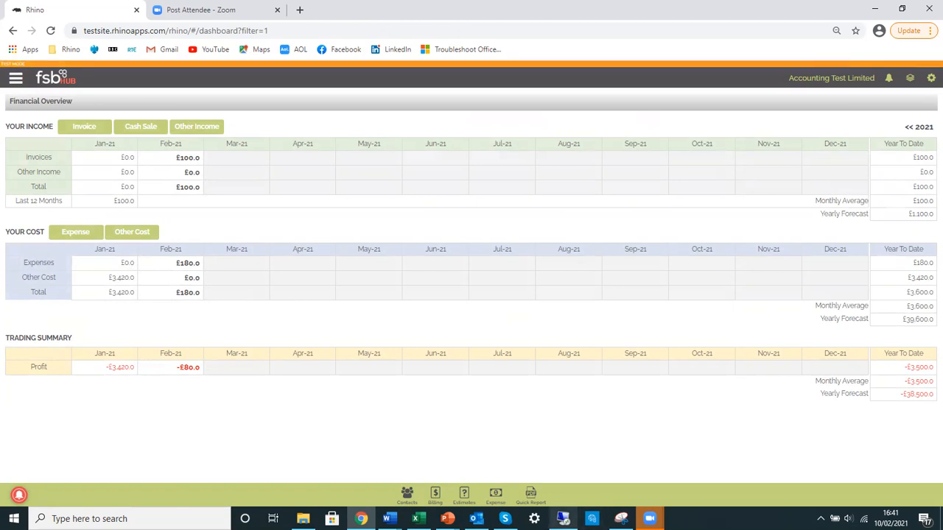
Switch to SQL Server Management Studio in Remote Desktop and run the JournalDetail query that totals debits and credits by nominal account name
{"action": "mouse_move", "coordinate": [562, 518]}
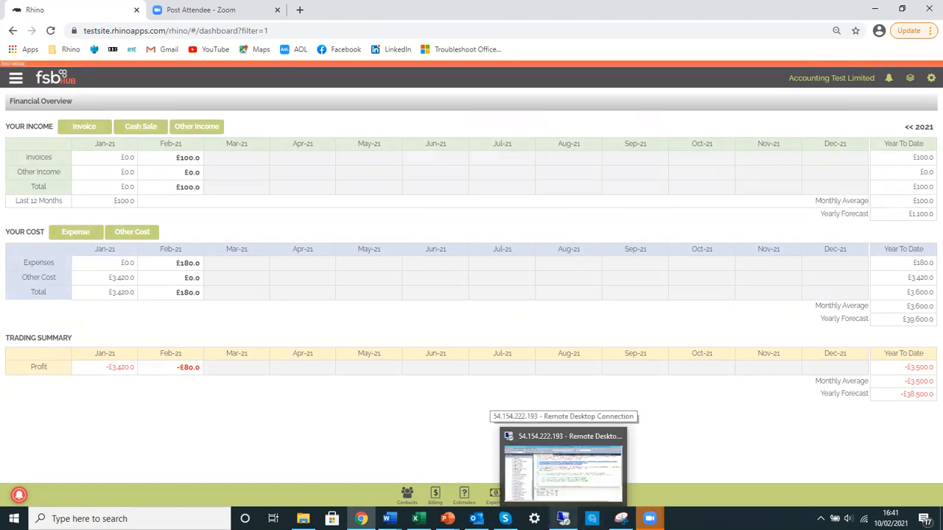
{"action": "left_click", "coordinate": [562, 471]}
{"action": "left_click", "coordinate": [512, 155]}
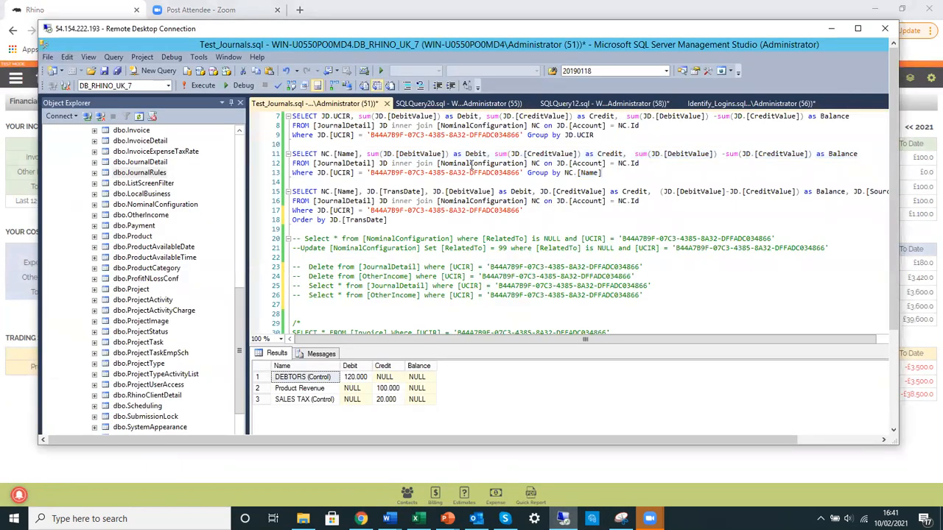
{"action": "left_click_drag", "start_coordinate": [602, 172], "coordinate": [292, 153]}
{"action": "left_click", "coordinate": [203, 86]}
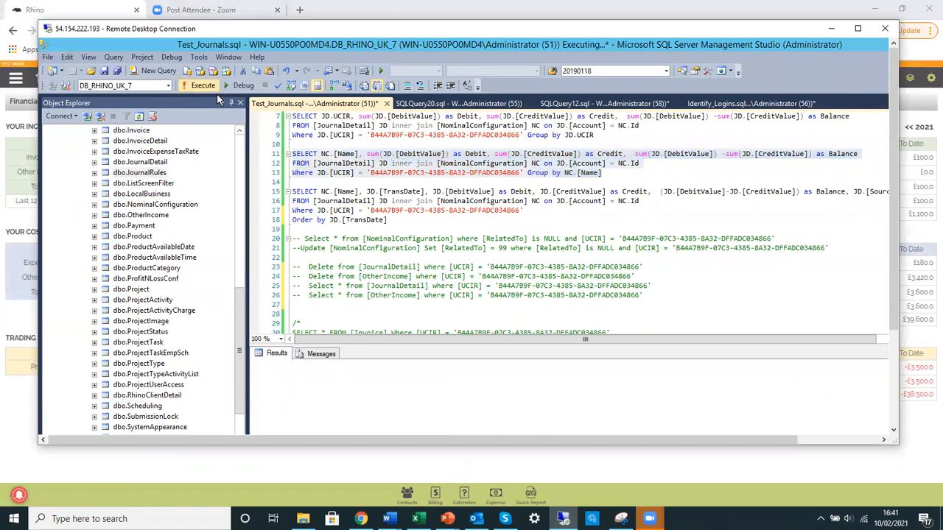
Switch back to the Rhino dashboard and start a new invoice with the description "Complex Invoice"
{"action": "left_click", "coordinate": [835, 29]}
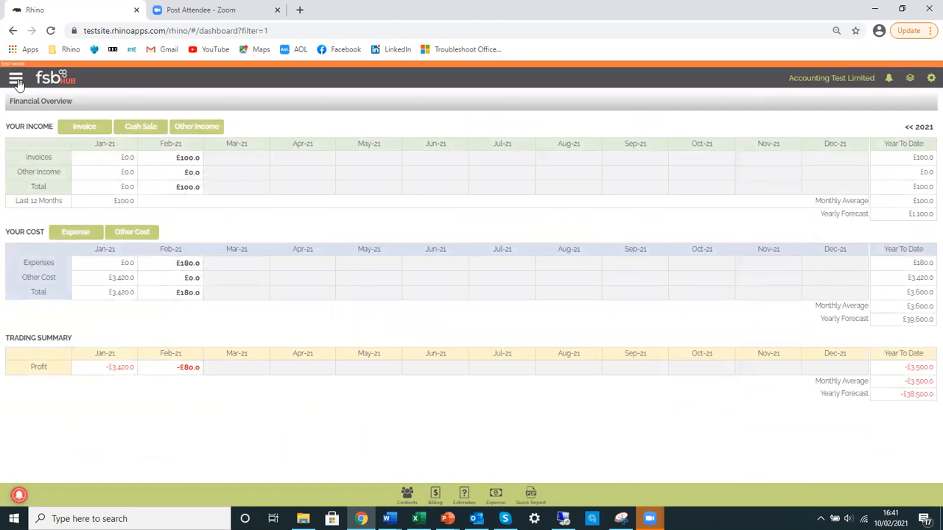
{"action": "left_click", "coordinate": [16, 79]}
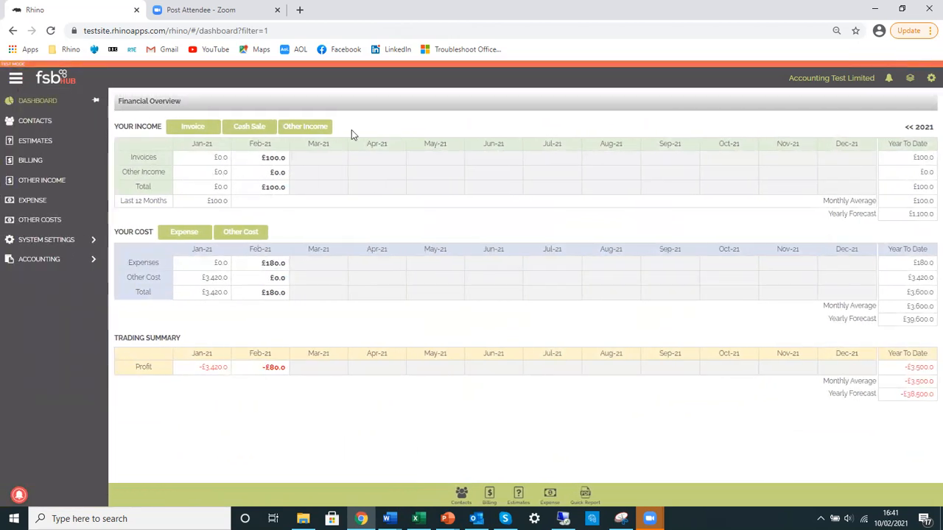
{"action": "left_click", "coordinate": [84, 127]}
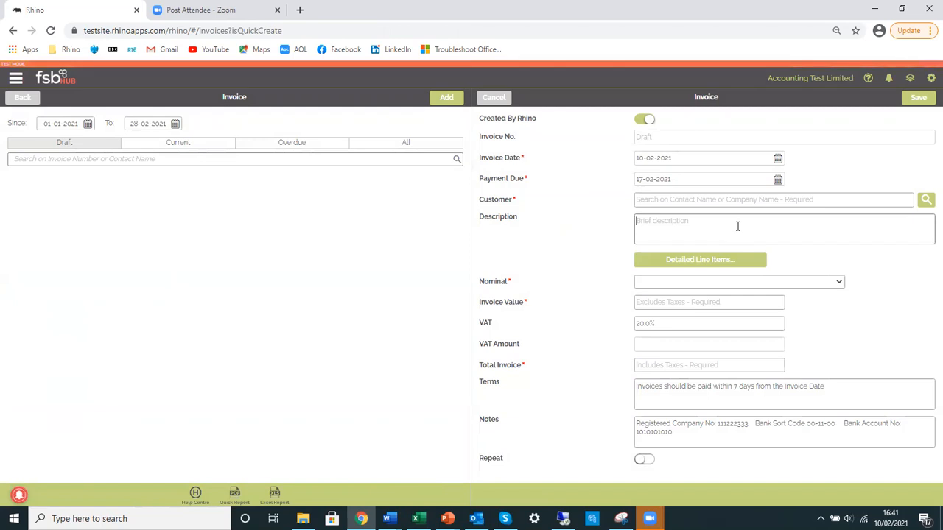
{"action": "left_click", "coordinate": [737, 226]}
{"action": "type", "text": "Compl"}
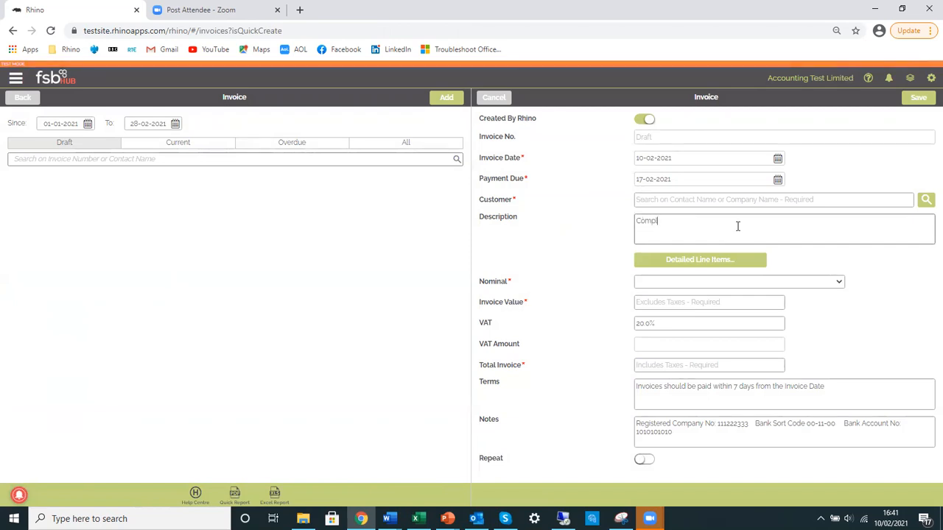
{"action": "type", "text": "ex Invoice"}
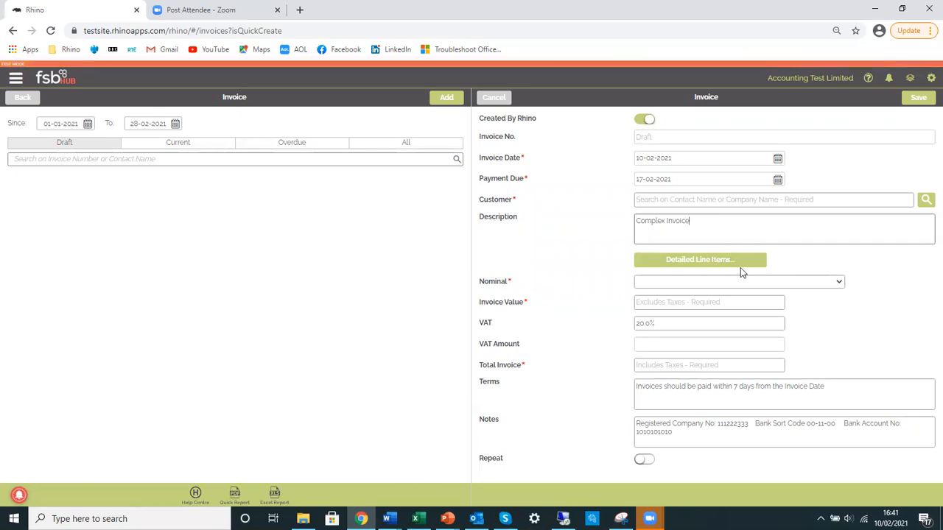
Add a detailed line item to the invoice with nominal 4001 : Product Revenue and the description "Products"
{"action": "left_click", "coordinate": [737, 263]}
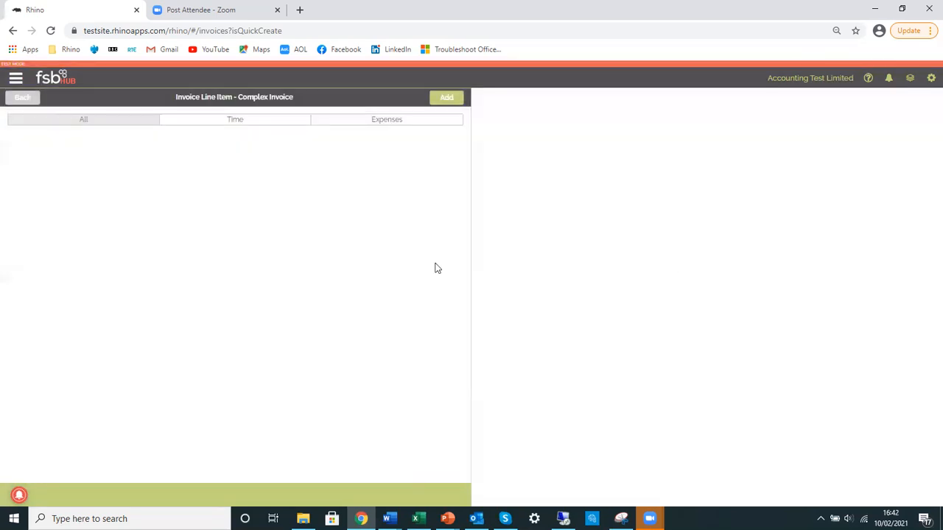
{"action": "left_click", "coordinate": [457, 98]}
{"action": "left_click", "coordinate": [677, 141]}
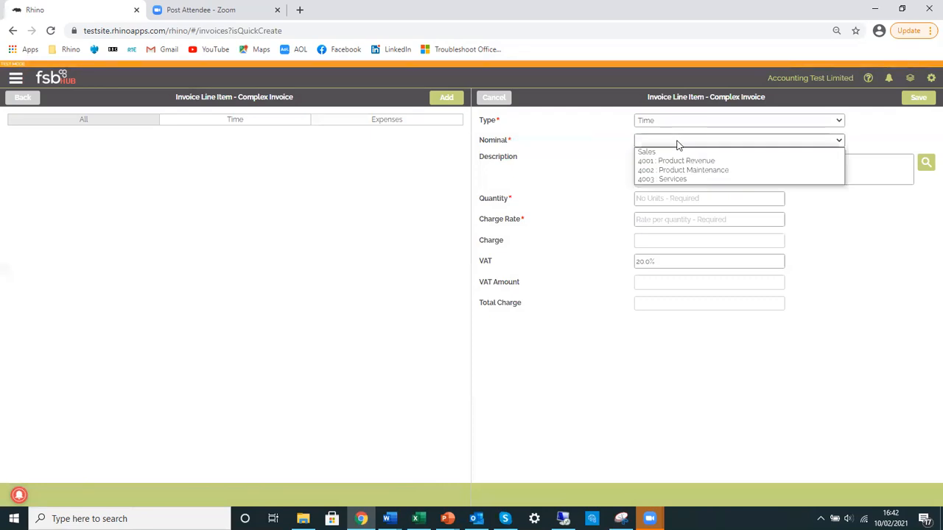
{"action": "left_click", "coordinate": [704, 162]}
{"action": "left_click", "coordinate": [695, 163]}
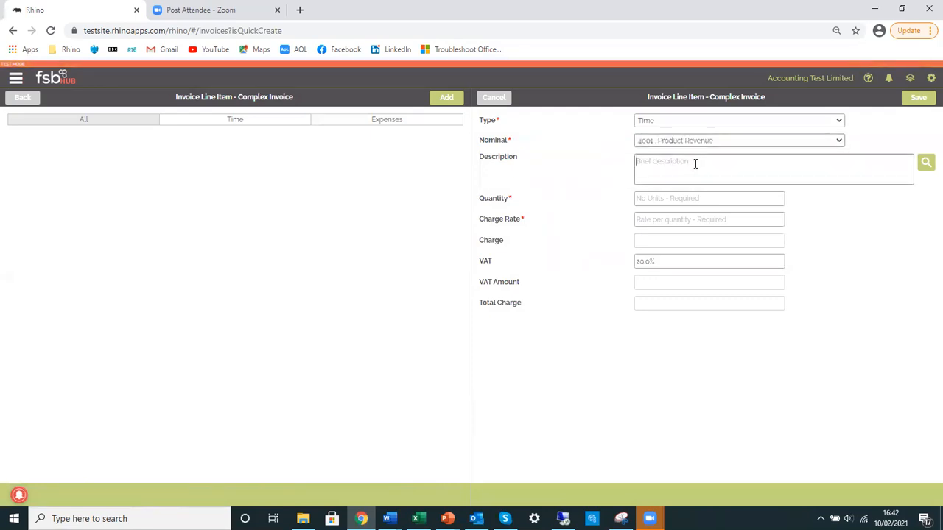
{"action": "type", "text": "Products"}
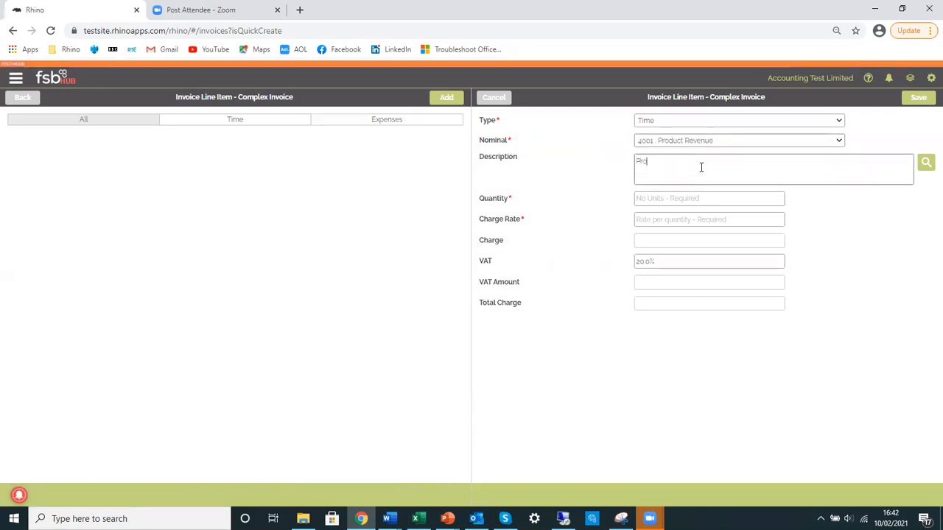
Set the Products line's quantity to 1.0 and its charge rate to 1000, and save the line
{"action": "left_click", "coordinate": [700, 199]}
{"action": "type", "text": "1.0"}
{"action": "key", "text": "Tab"}
{"action": "type", "text": "1000"}
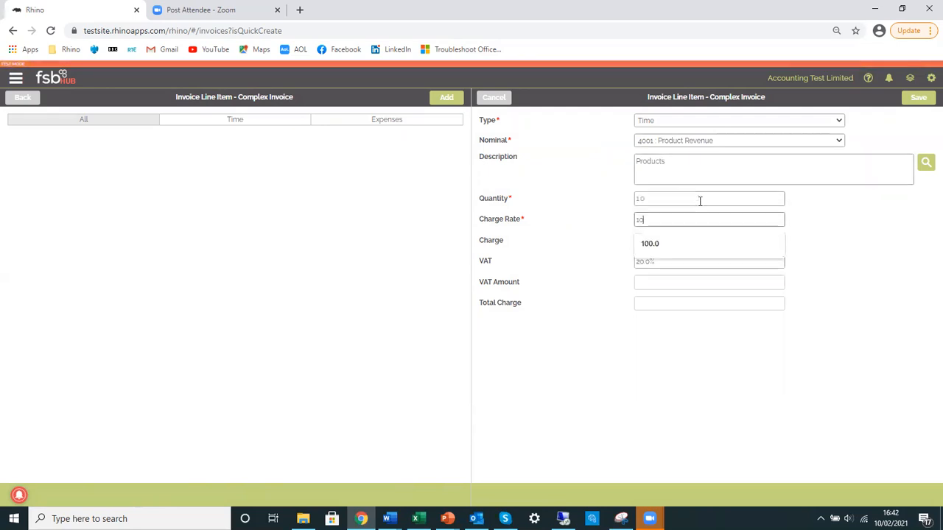
{"action": "key", "text": "Tab"}
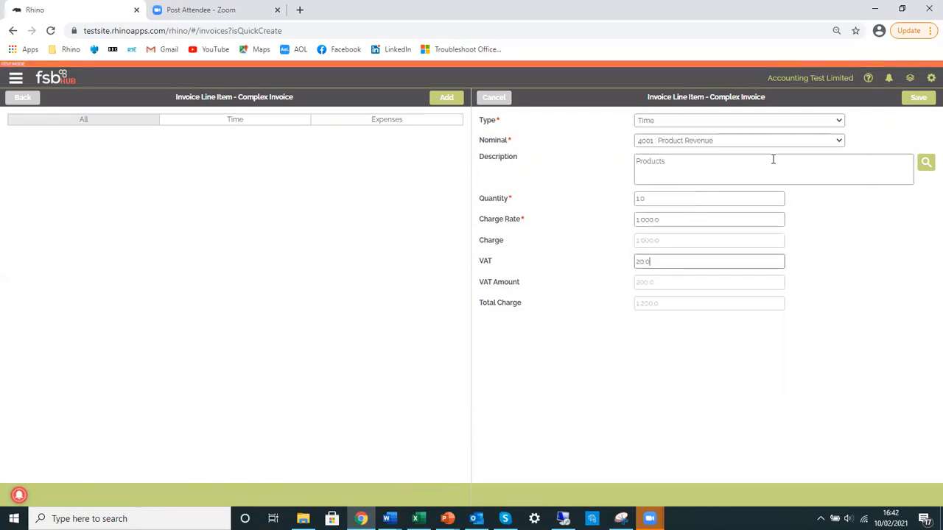
{"action": "left_click", "coordinate": [918, 98]}
Add a second line item with nominal 4003 : Services and the description "Installation Services"
{"action": "left_click", "coordinate": [444, 101]}
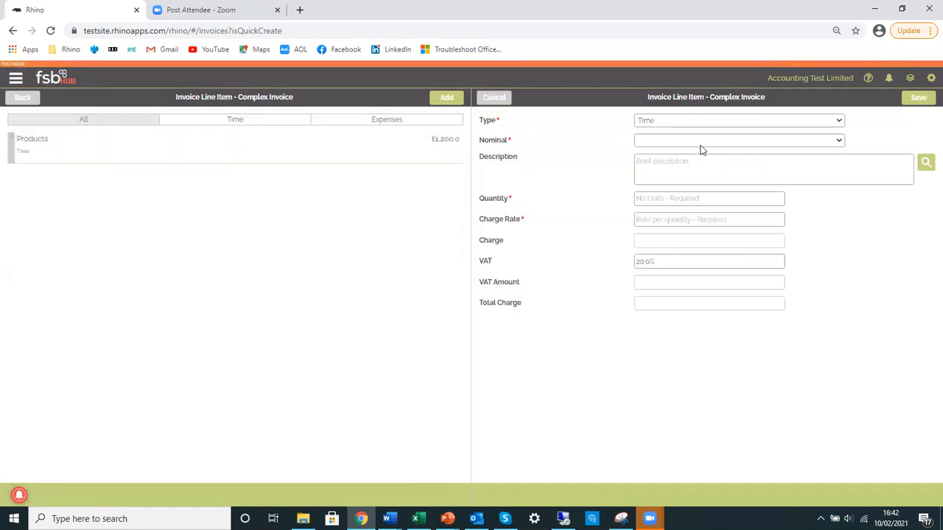
{"action": "left_click", "coordinate": [704, 141]}
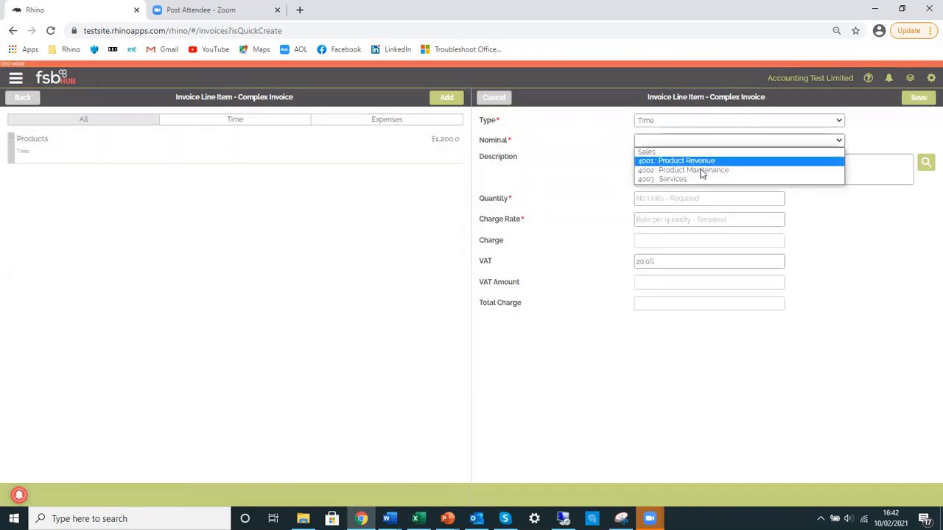
{"action": "left_click", "coordinate": [700, 179]}
{"action": "left_click", "coordinate": [699, 174]}
{"action": "type", "text": "Installation Services"}
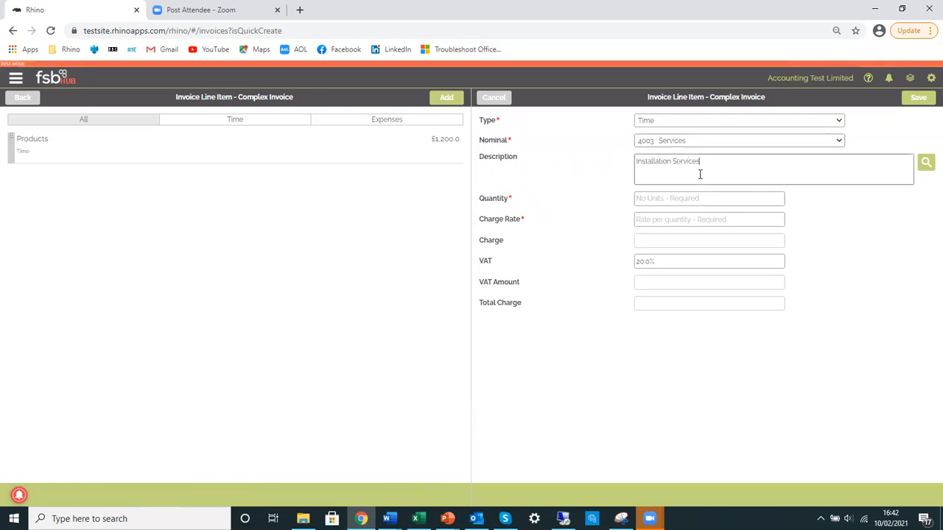
Set the Installation Services line's quantity to 1.0 and charge rate to 600, decline the incoming call, and save the line
{"action": "left_click", "coordinate": [684, 196]}
{"action": "type", "text": "1"}
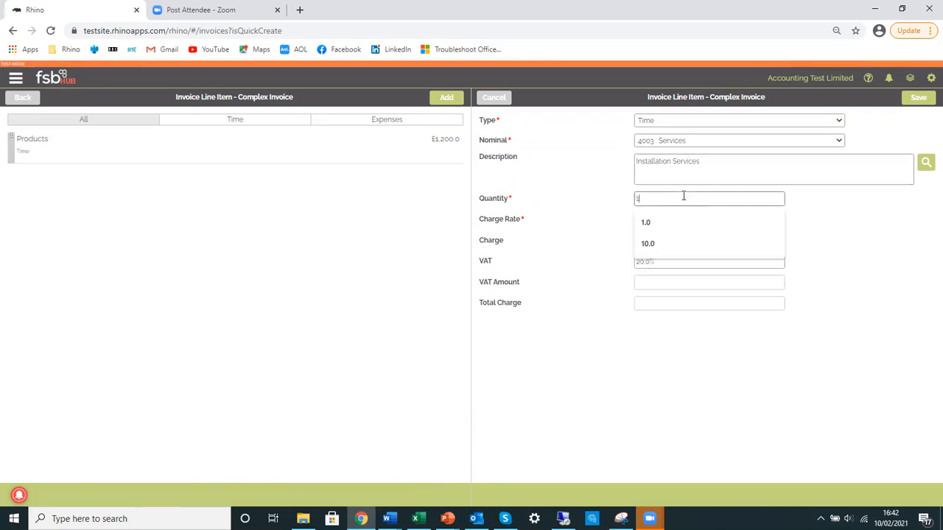
{"action": "type", "text": "000"}
{"action": "left_click_drag", "start_coordinate": [683, 196], "coordinate": [634, 198]}
{"action": "type", "text": "10"}
{"action": "key", "text": "Tab"}
{"action": "type", "text": "600"}
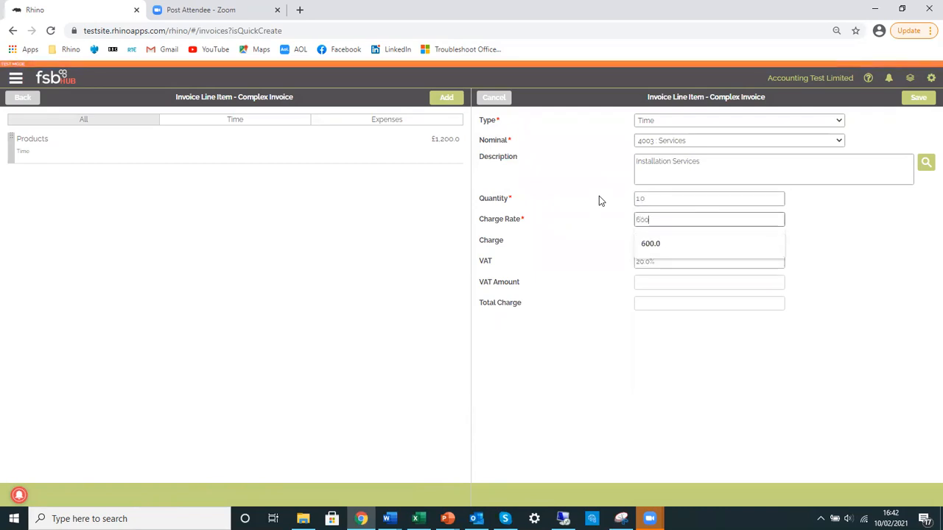
{"action": "left_click", "coordinate": [810, 214]}
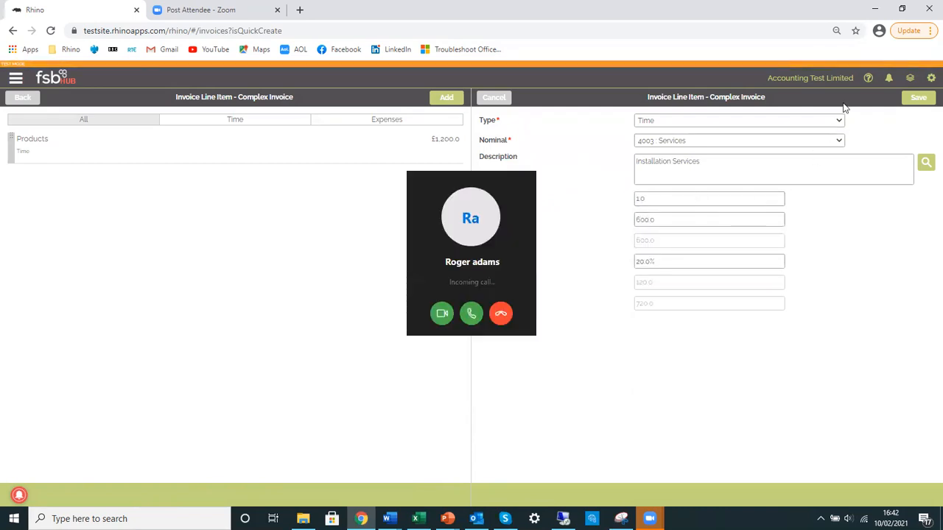
{"action": "left_click", "coordinate": [500, 323]}
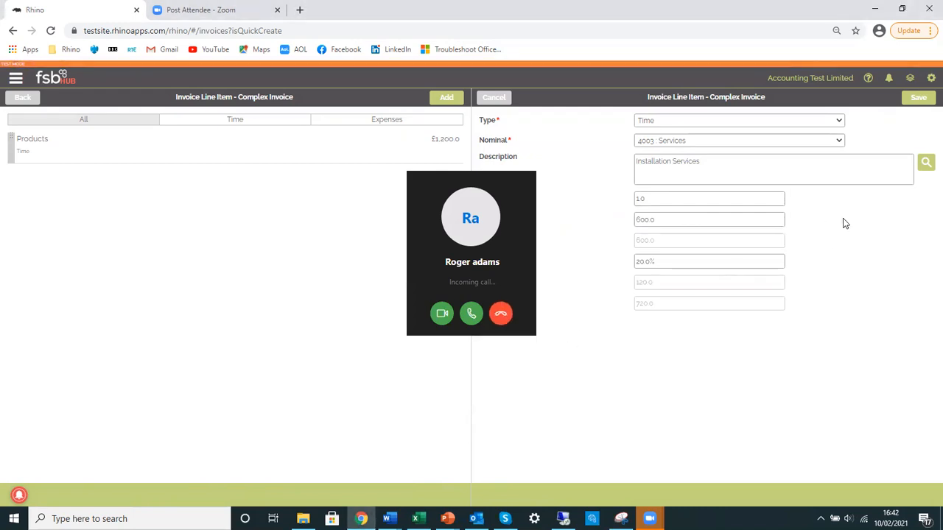
{"action": "left_click", "coordinate": [913, 98]}
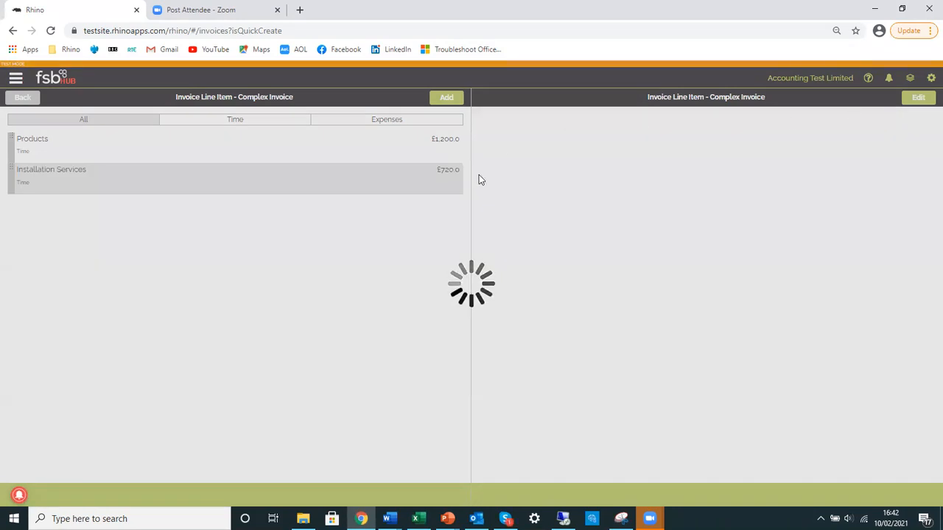
Add a third line item with nominal 4002 : Product Maintenance and the correctly spelled description "Maintenance"
{"action": "left_click", "coordinate": [447, 98]}
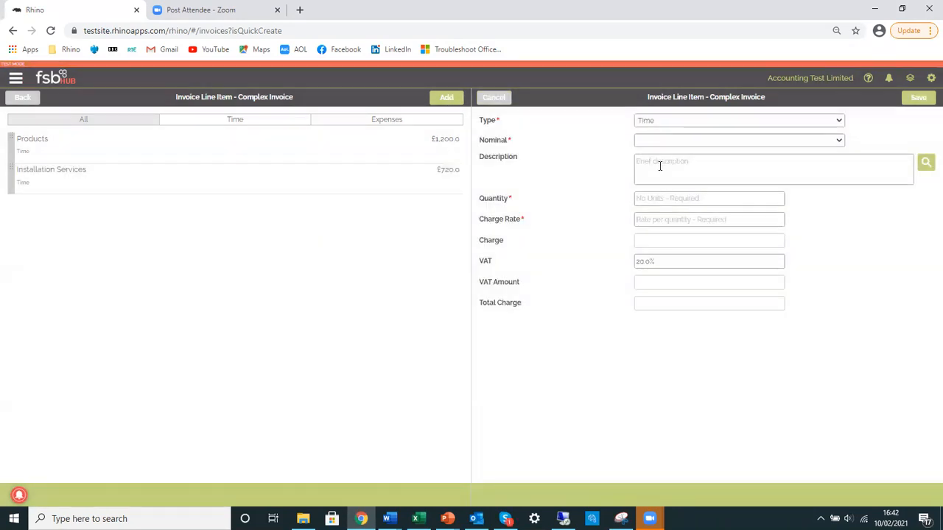
{"action": "left_click", "coordinate": [687, 140]}
{"action": "left_click", "coordinate": [702, 173]}
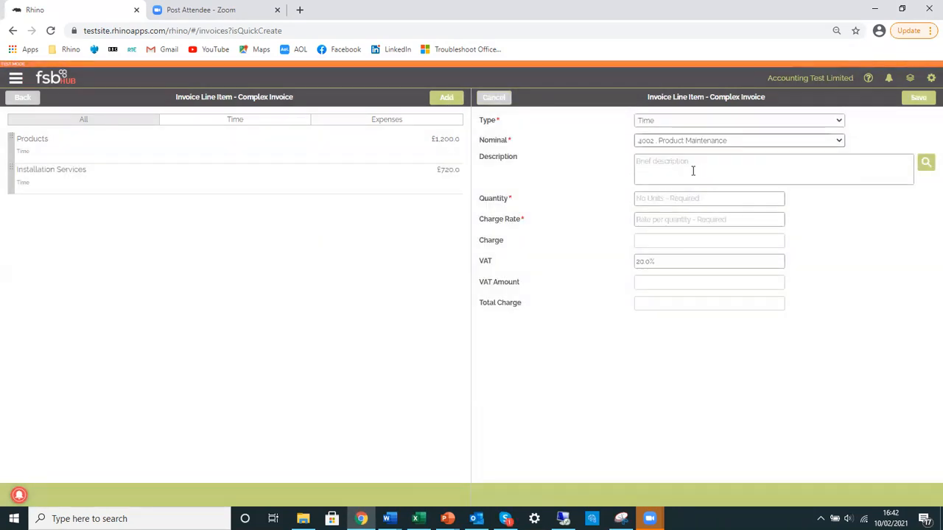
{"action": "left_click", "coordinate": [690, 170]}
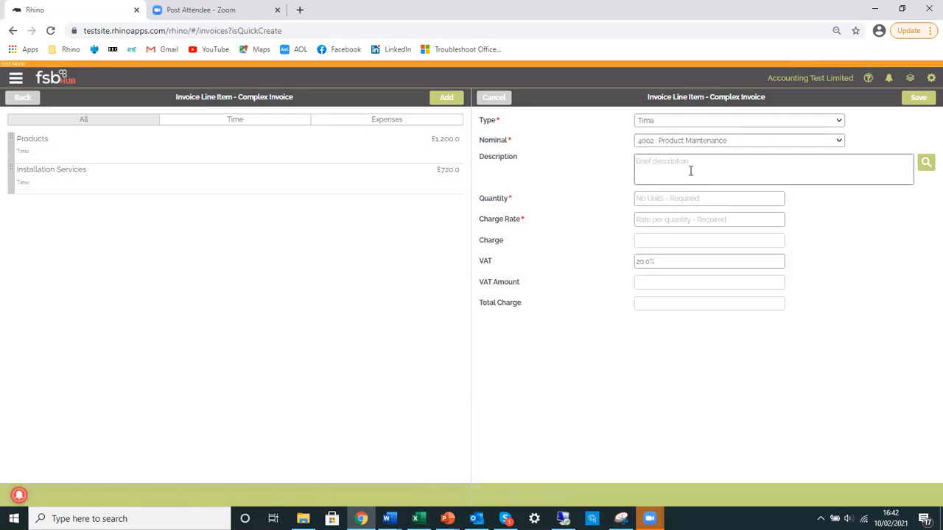
{"action": "type", "text": "Main"}
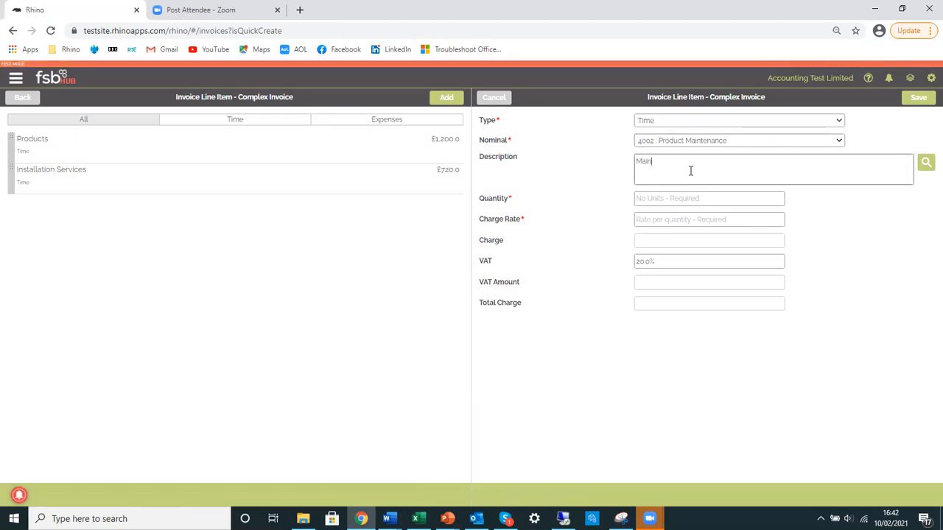
{"action": "type", "text": "t"}
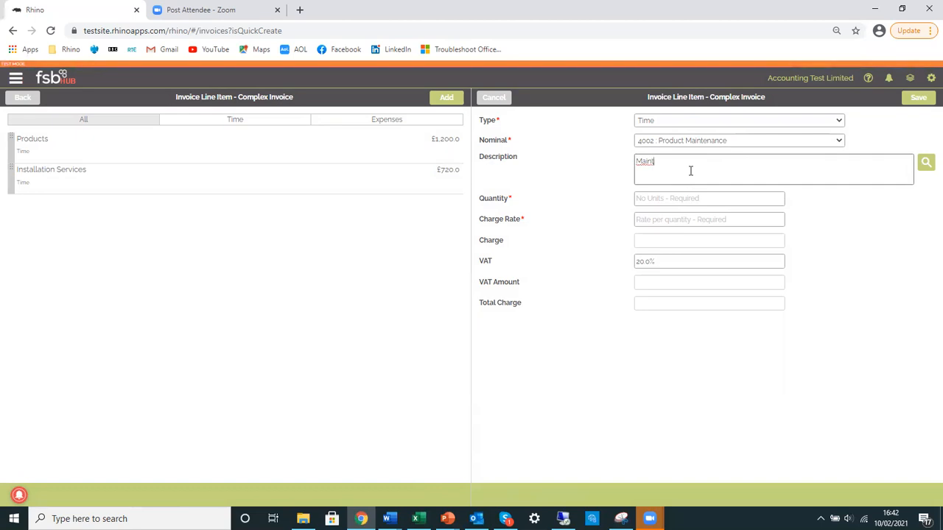
{"action": "type", "text": "ainence"}
{"action": "left_click", "coordinate": [657, 192]}
{"action": "right_click", "coordinate": [674, 162]}
{"action": "left_click", "coordinate": [687, 169]}
Set the Maintenance line's quantity to 1 and charge rate to 120, save it, and return to the invoice
{"action": "left_click", "coordinate": [658, 197]}
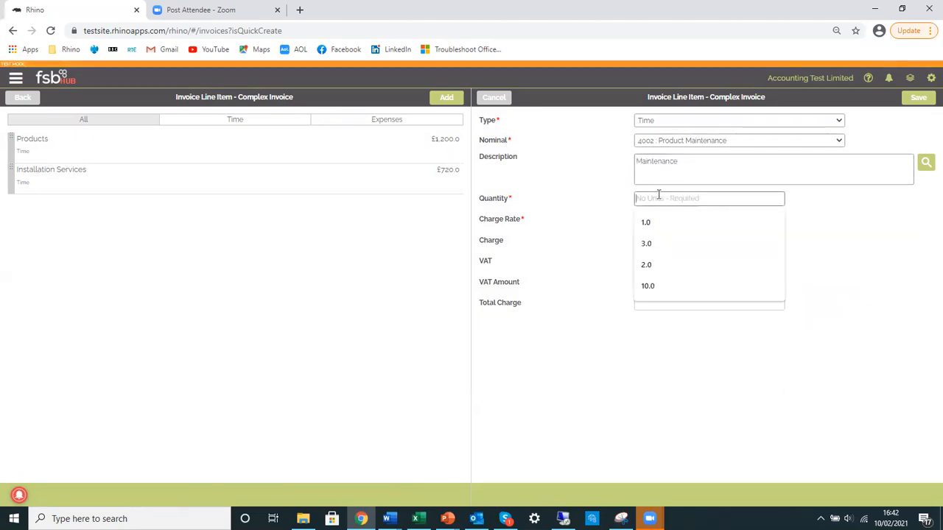
{"action": "type", "text": "1"}
{"action": "key", "text": "Tab"}
{"action": "type", "text": "120"}
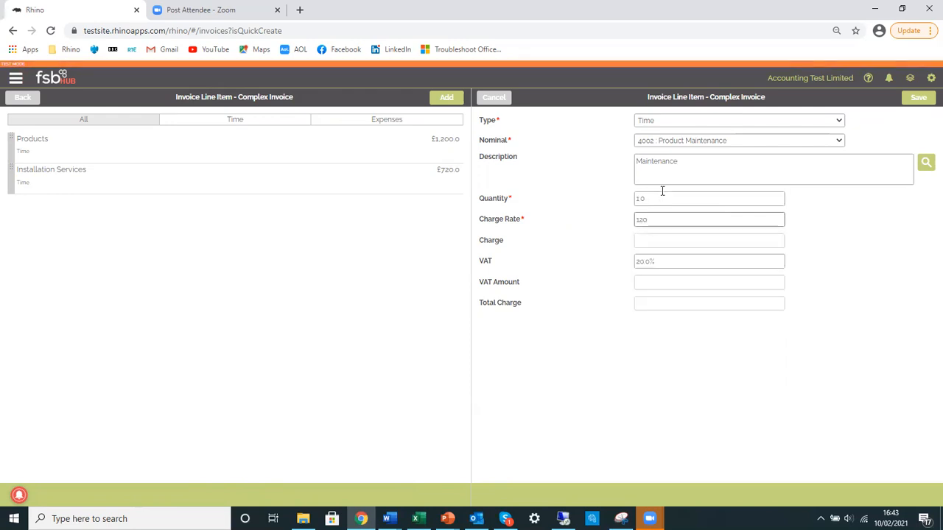
{"action": "left_click", "coordinate": [922, 103]}
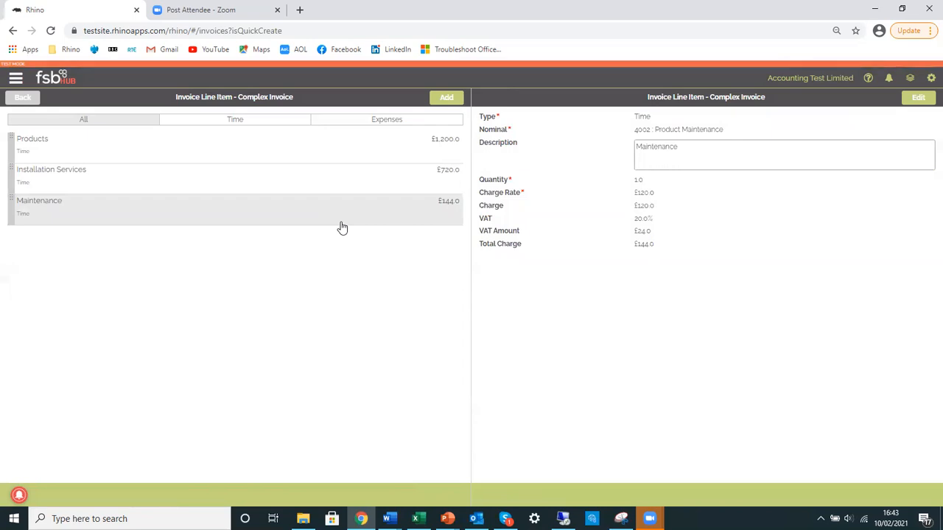
{"action": "left_click", "coordinate": [23, 101]}
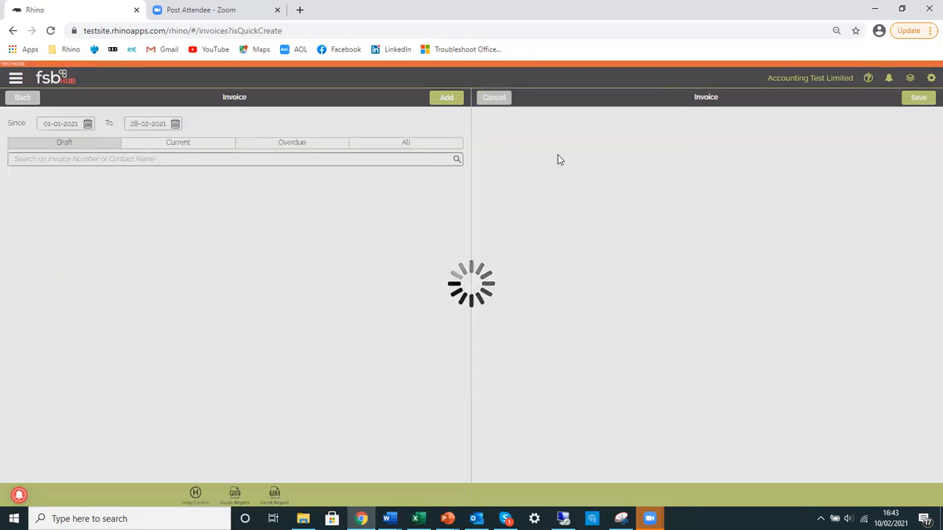
Choose the customer for the Complex Invoice from the contacts list and save the draft
{"action": "left_click", "coordinate": [924, 103]}
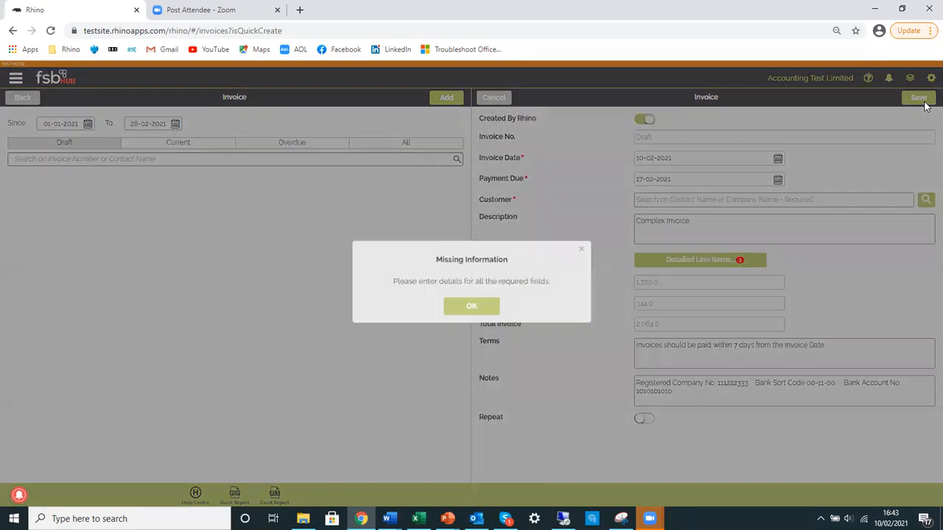
{"action": "left_click", "coordinate": [475, 306]}
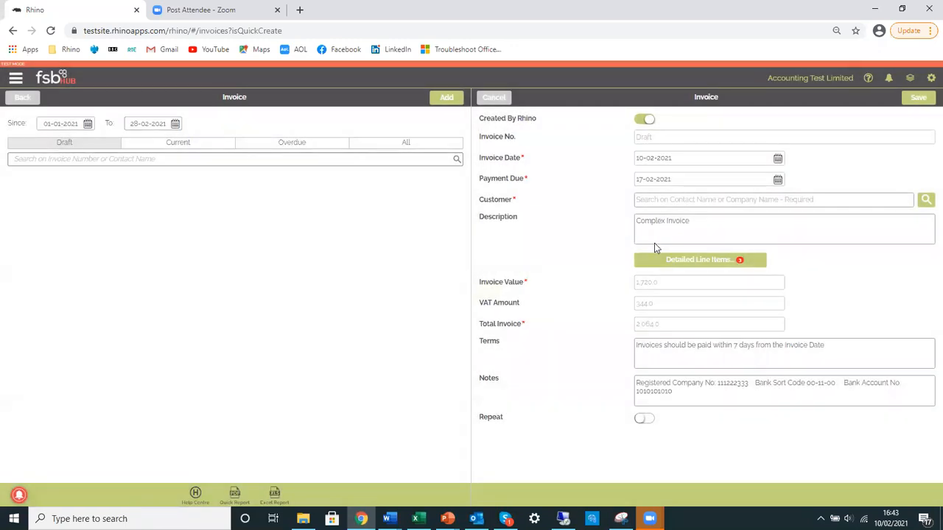
{"action": "left_click", "coordinate": [672, 201]}
{"action": "left_click", "coordinate": [924, 203]}
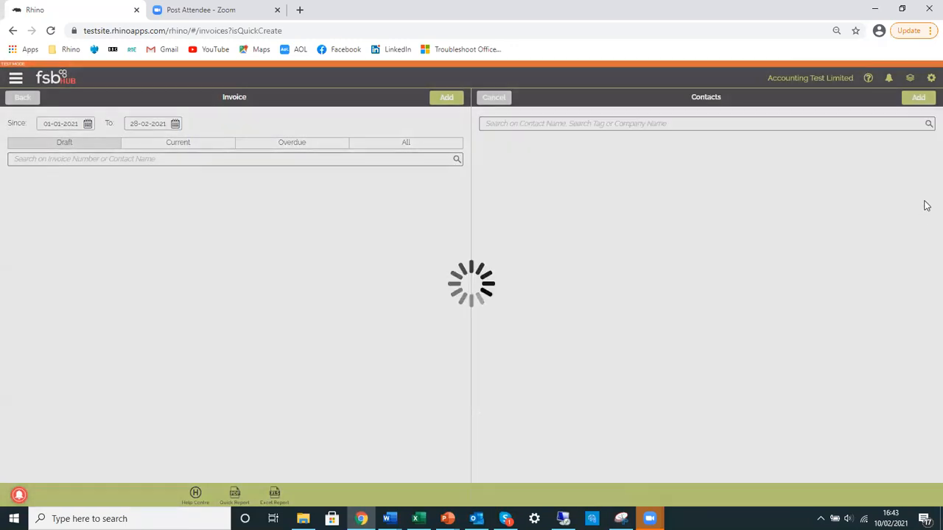
{"action": "left_click", "coordinate": [519, 182]}
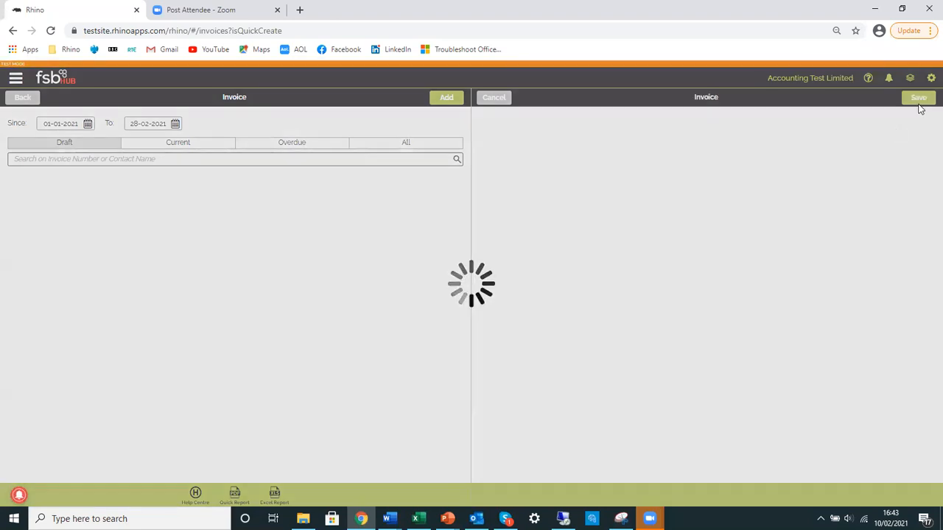
{"action": "left_click", "coordinate": [920, 101]}
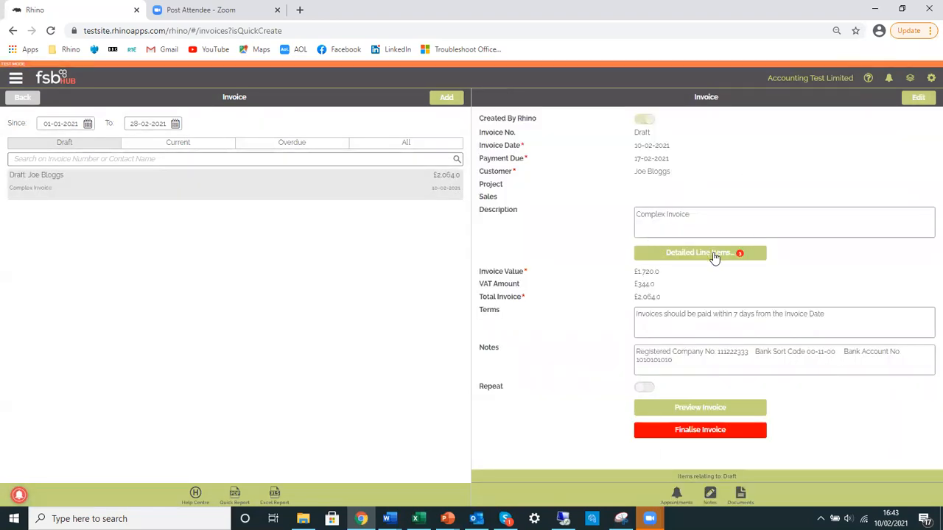
Finalise the Complex Invoice and open its journal detail to examine how each line item is posted
{"action": "left_click", "coordinate": [704, 433]}
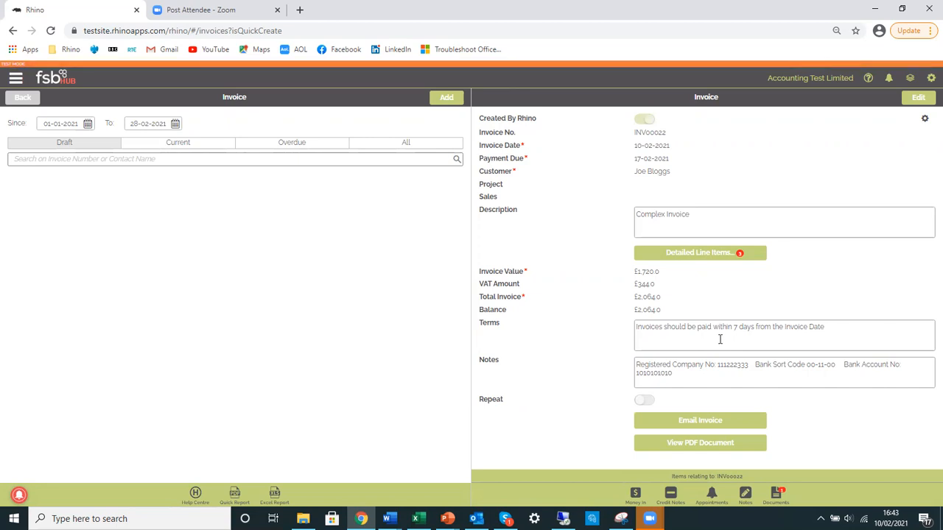
{"action": "left_click", "coordinate": [926, 121]}
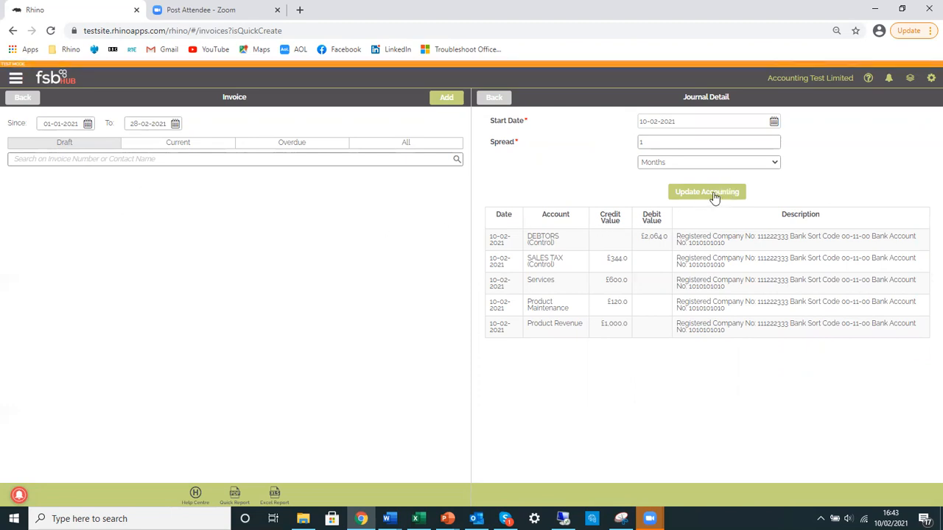
Open the journal detail of the Maintenance line item within the Complex Invoice
{"action": "left_click", "coordinate": [501, 98]}
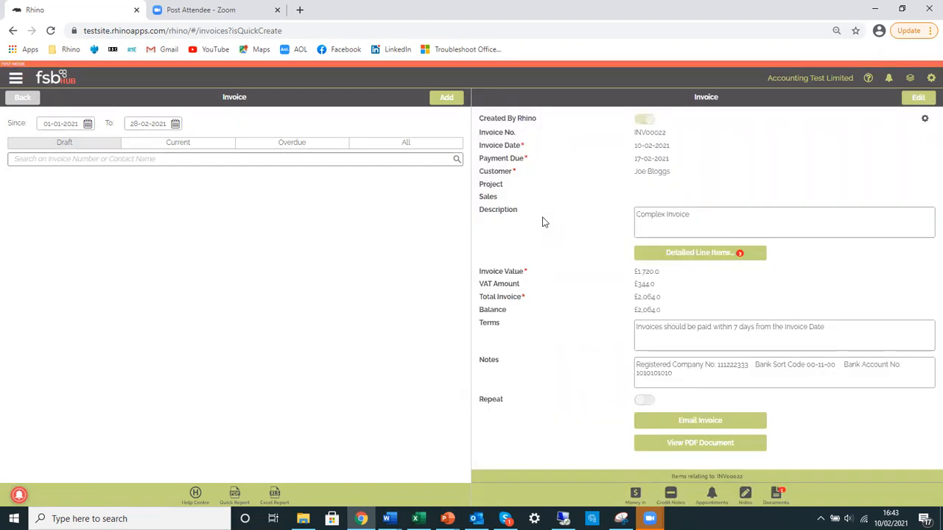
{"action": "left_click", "coordinate": [701, 254]}
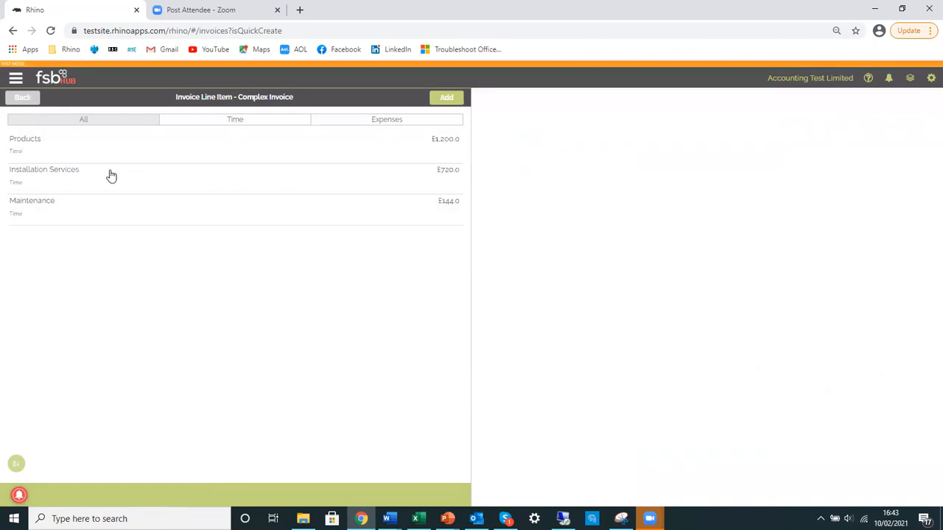
{"action": "left_click", "coordinate": [74, 209]}
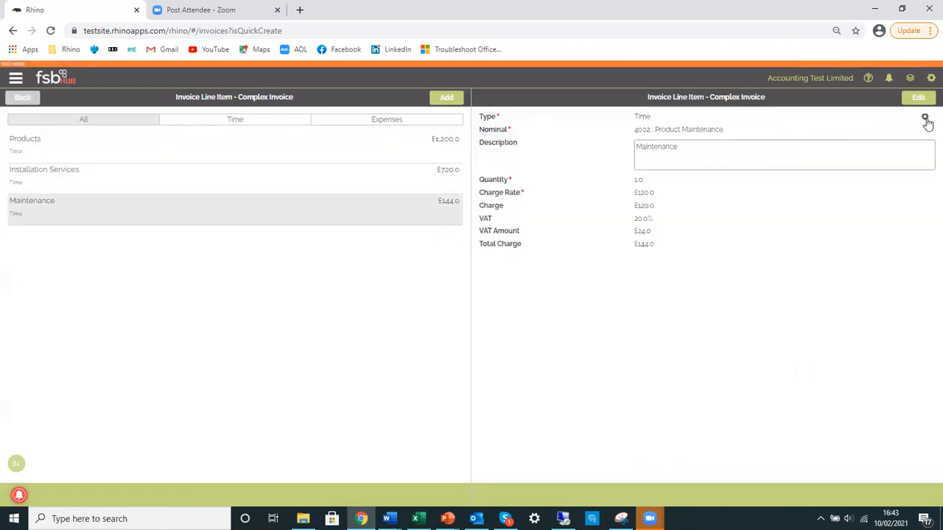
{"action": "left_click", "coordinate": [924, 119]}
Set the Maintenance line's journal start date to 01-03-2021, spread it over 12 months and update its accounting
{"action": "left_click", "coordinate": [772, 121]}
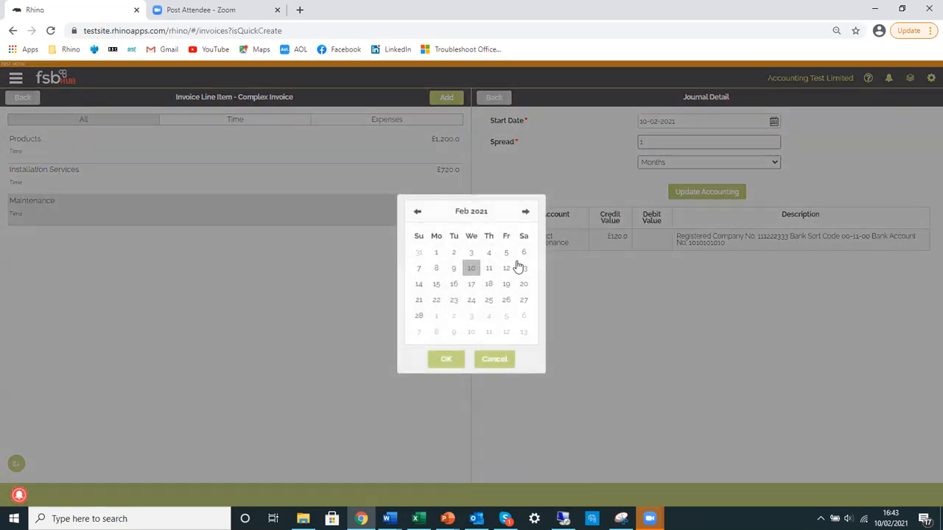
{"action": "left_click", "coordinate": [525, 212]}
{"action": "left_click", "coordinate": [436, 254]}
{"action": "left_click", "coordinate": [444, 361]}
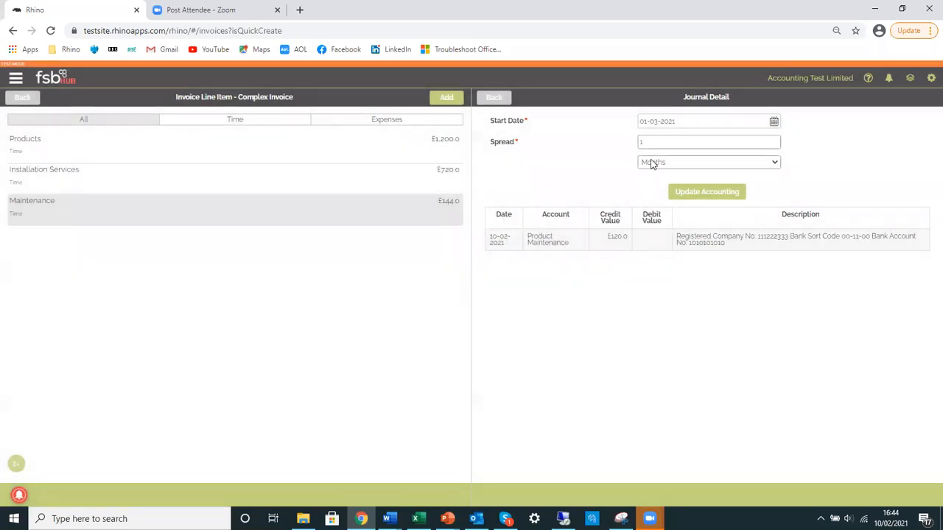
{"action": "left_click", "coordinate": [659, 140]}
{"action": "left_click", "coordinate": [648, 166]}
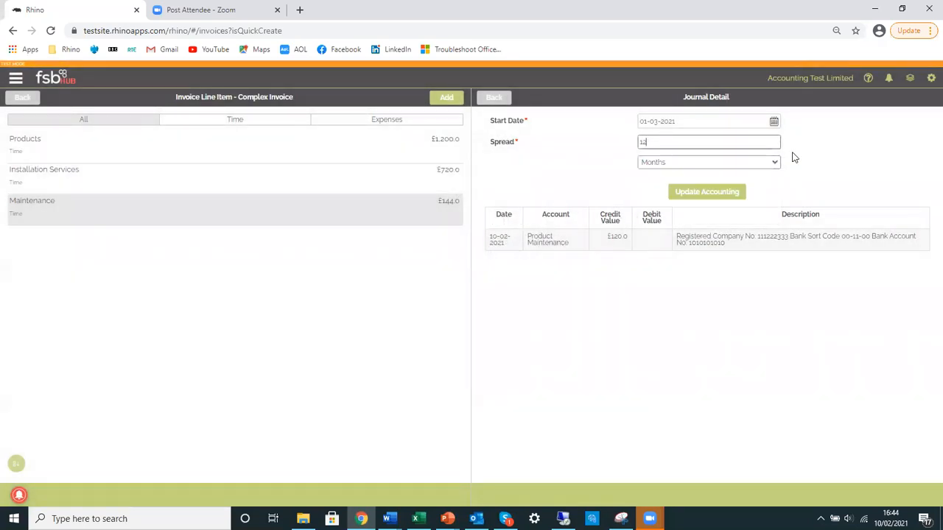
{"action": "left_click", "coordinate": [725, 191]}
{"action": "left_click", "coordinate": [446, 306]}
{"action": "left_click", "coordinate": [464, 308]}
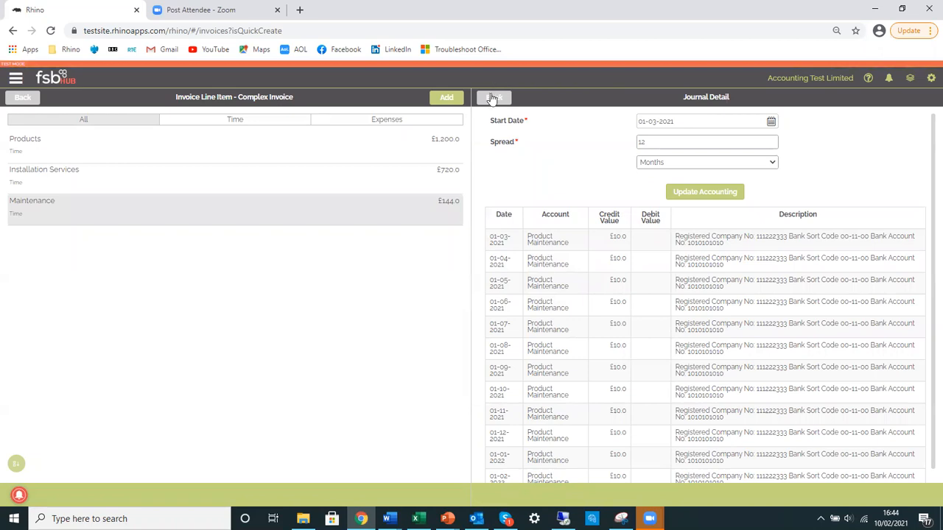
Leave the invoice's line items and go to the dashboard to review the Financial Overview
{"action": "left_click", "coordinate": [493, 98]}
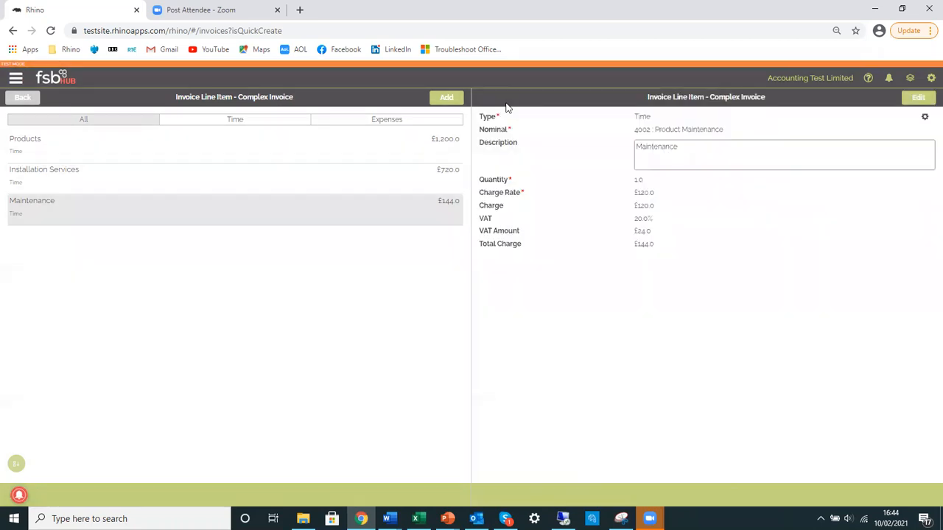
{"action": "left_click", "coordinate": [23, 99]}
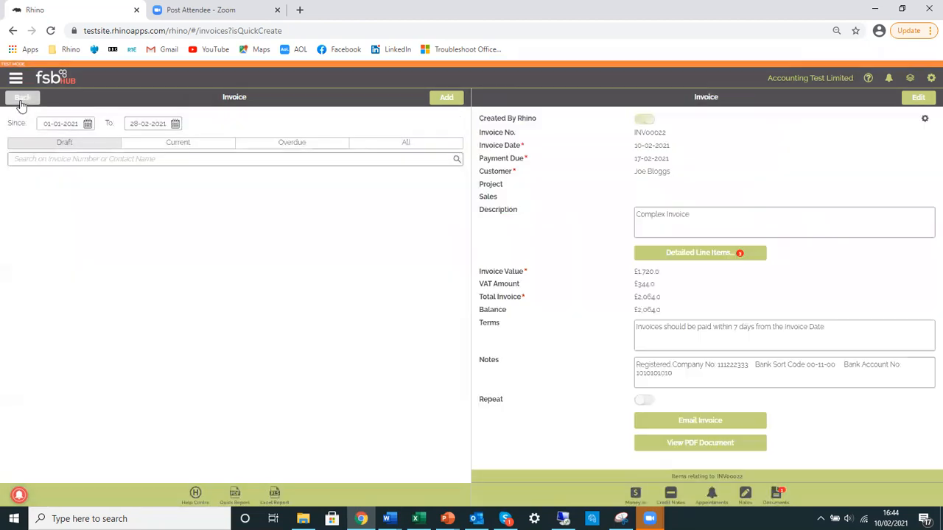
{"action": "left_click", "coordinate": [16, 79]}
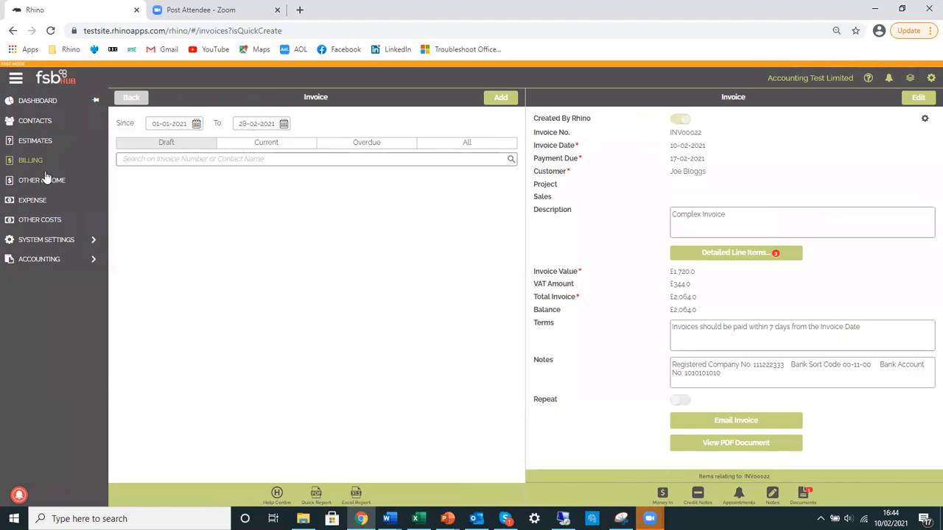
{"action": "left_click", "coordinate": [61, 79]}
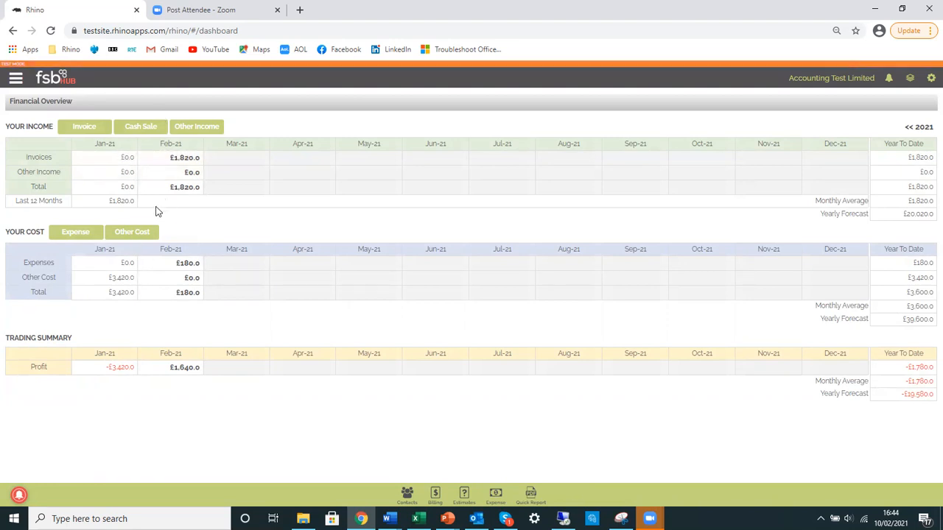
Generate the Balance Sheet PDF report with the end date 28-02-2021, examine its account balances, and close it
{"action": "left_click", "coordinate": [15, 79]}
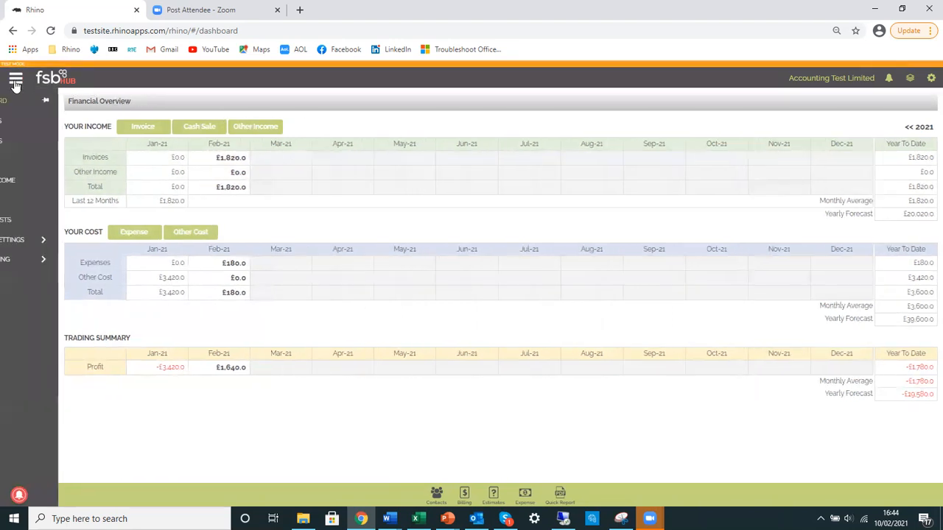
{"action": "left_click", "coordinate": [44, 262]}
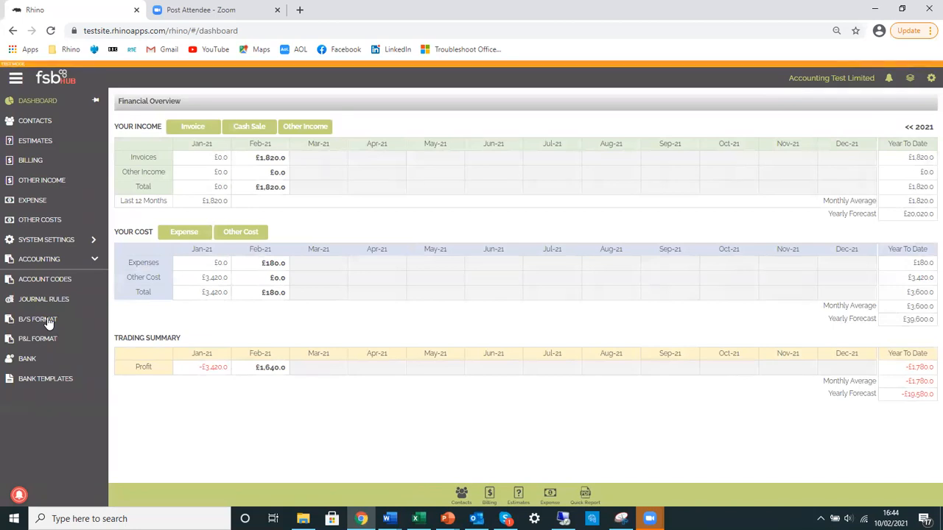
{"action": "left_click", "coordinate": [48, 320]}
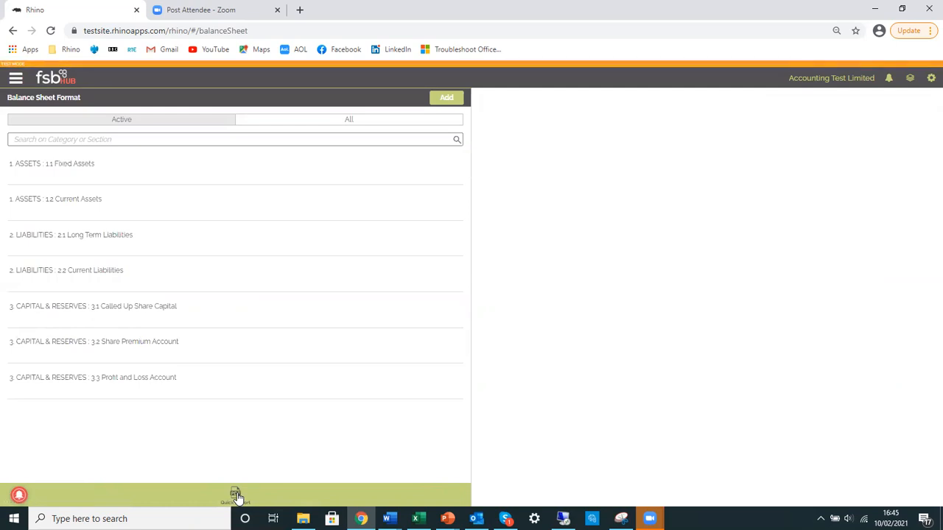
{"action": "left_click", "coordinate": [236, 497]}
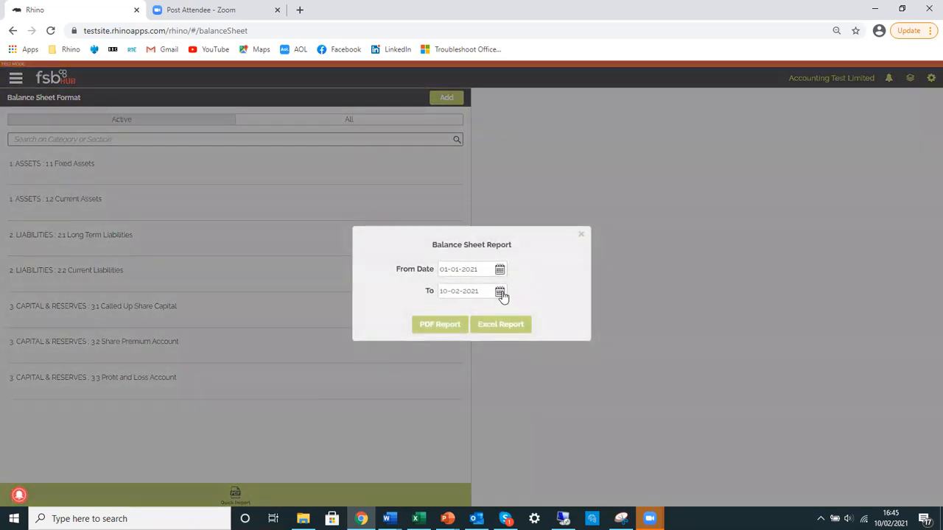
{"action": "left_click", "coordinate": [500, 293]}
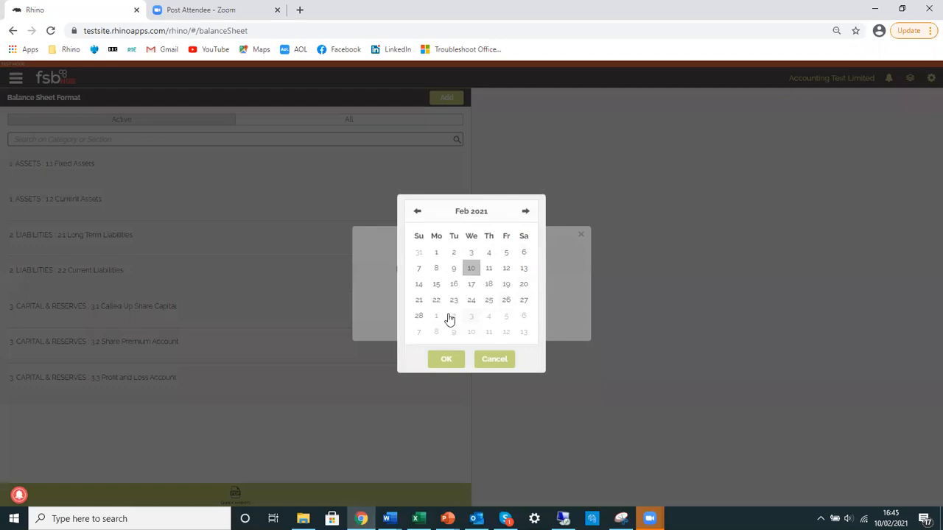
{"action": "left_click", "coordinate": [419, 317]}
{"action": "left_click", "coordinate": [446, 358]}
{"action": "left_click", "coordinate": [452, 327]}
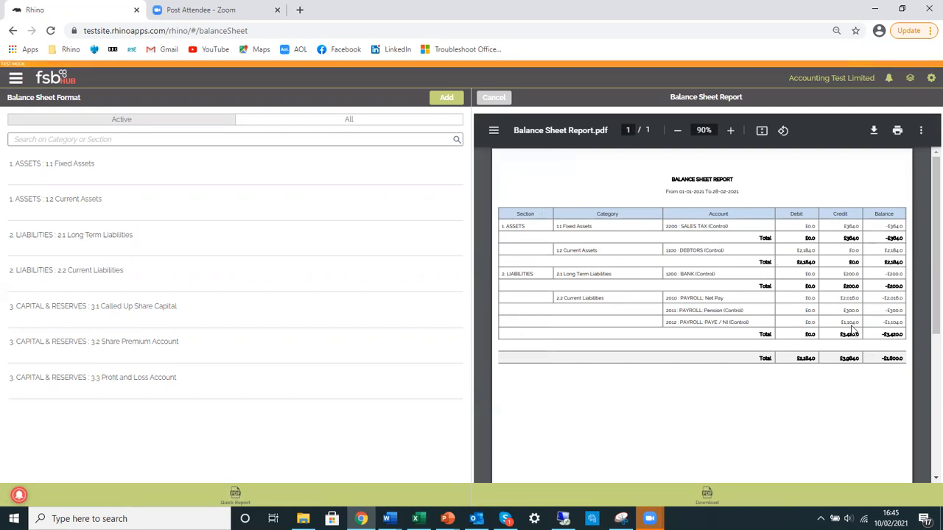
{"action": "left_click", "coordinate": [492, 97]}
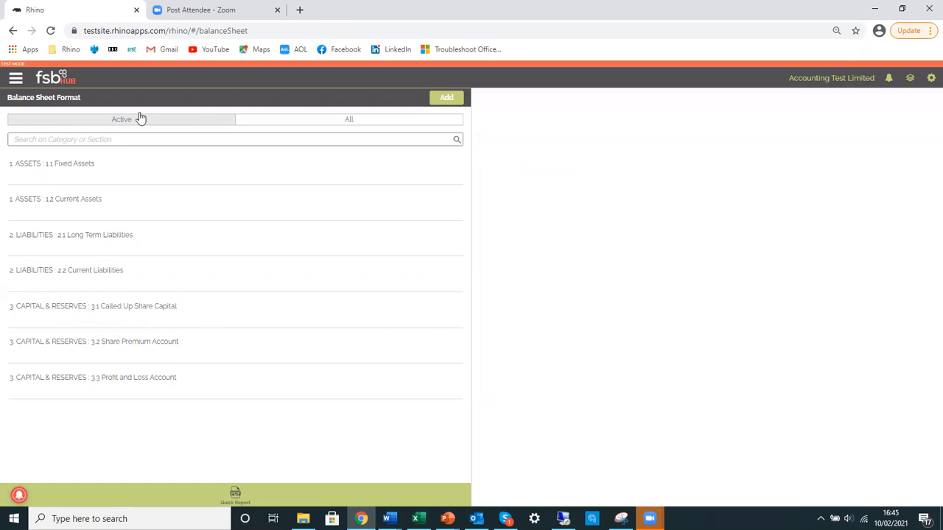
Generate the Profit & Loss PDF report with the end date 28-02-2021, examine its turnover and expenses, and close it
{"action": "left_click", "coordinate": [15, 78]}
{"action": "left_click", "coordinate": [29, 339]}
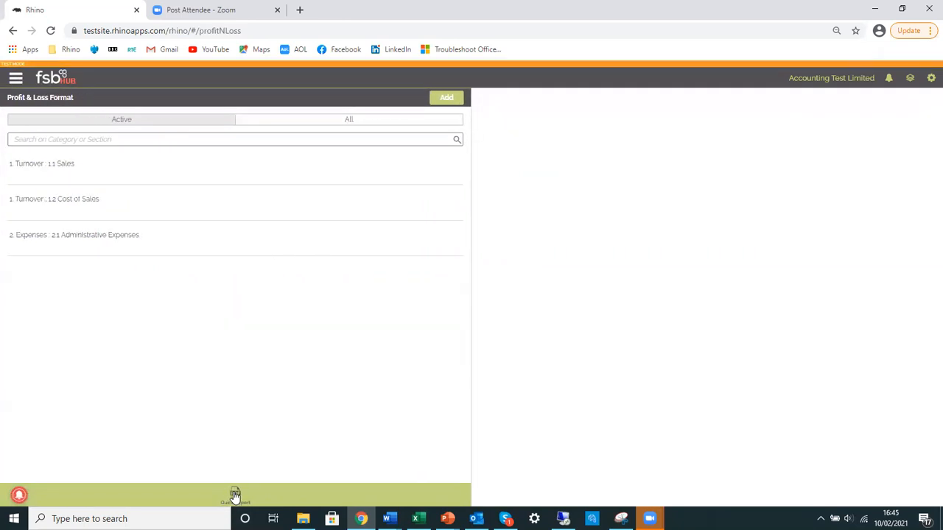
{"action": "left_click", "coordinate": [233, 495]}
{"action": "left_click", "coordinate": [500, 291]}
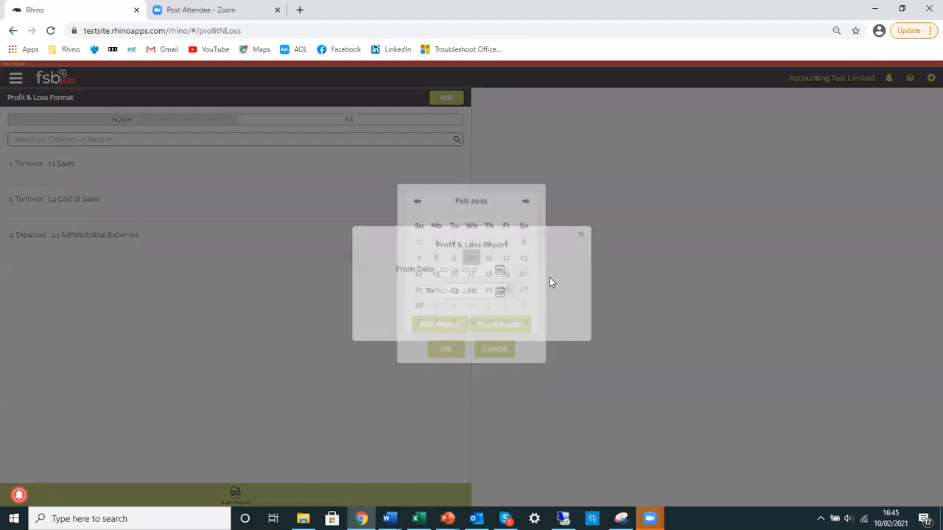
{"action": "left_click", "coordinate": [416, 317]}
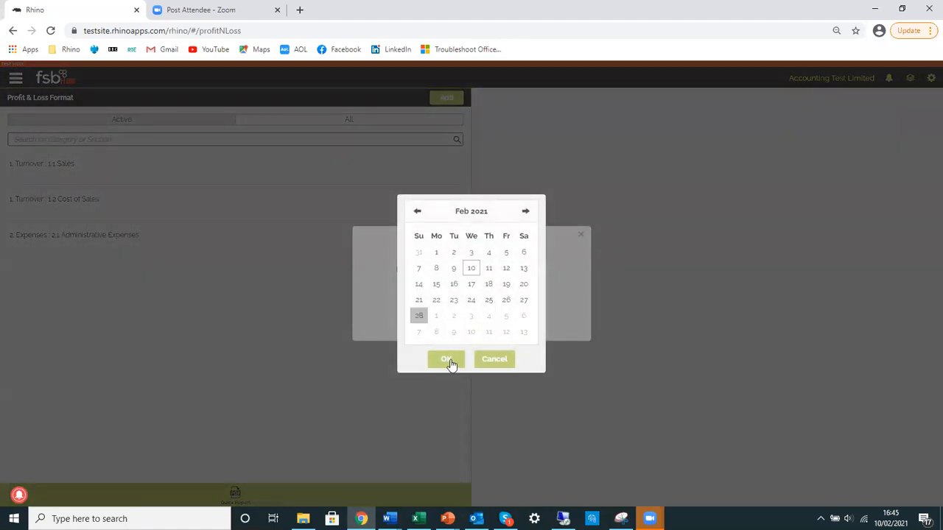
{"action": "left_click", "coordinate": [446, 358]}
{"action": "left_click", "coordinate": [445, 324]}
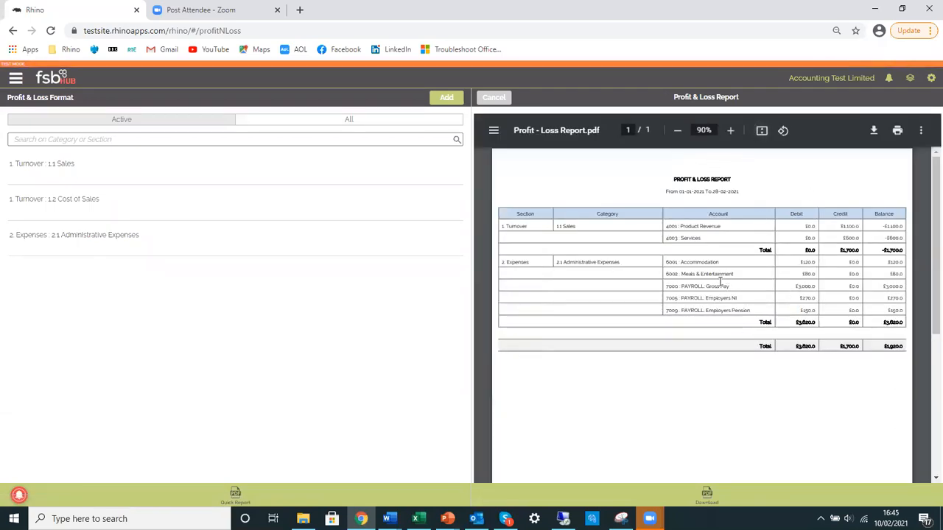
{"action": "left_click", "coordinate": [505, 100]}
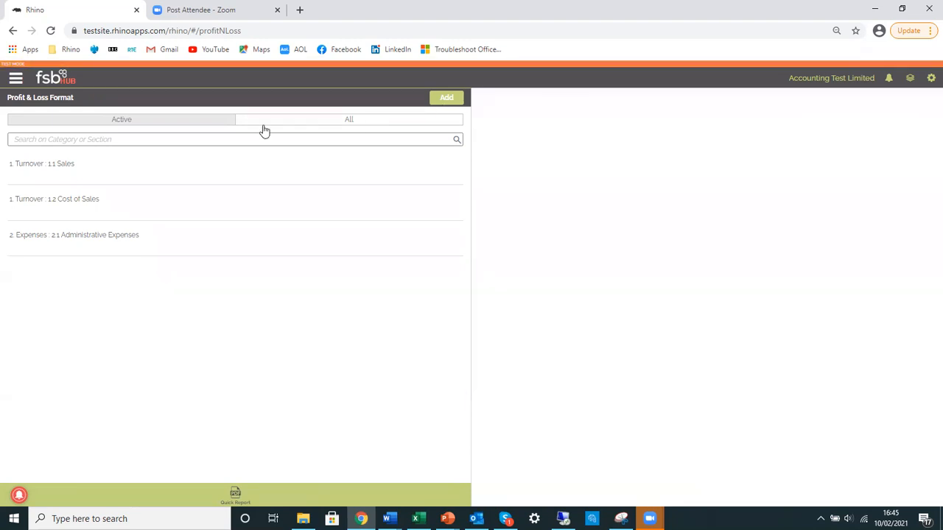
Return to the Financial Overview dashboard and look over the available accounting sections
{"action": "left_click", "coordinate": [57, 84]}
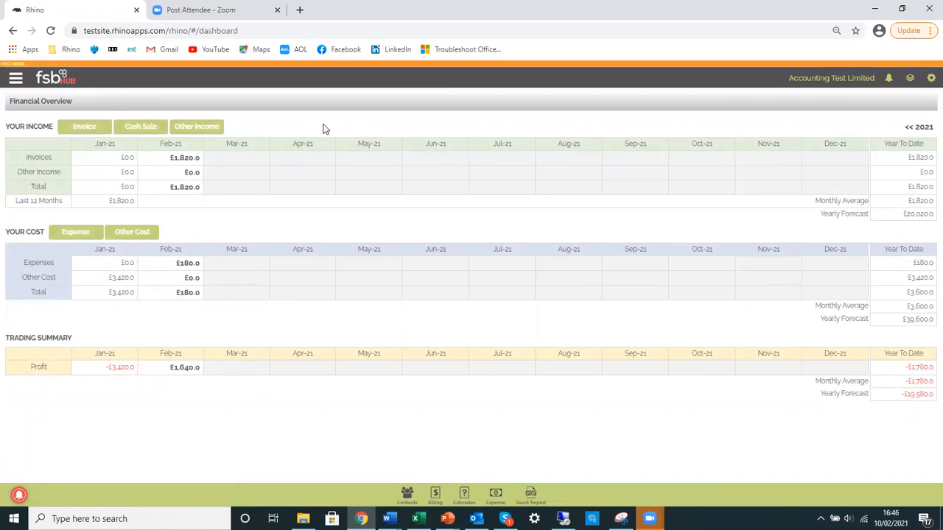
{"action": "left_click", "coordinate": [15, 78]}
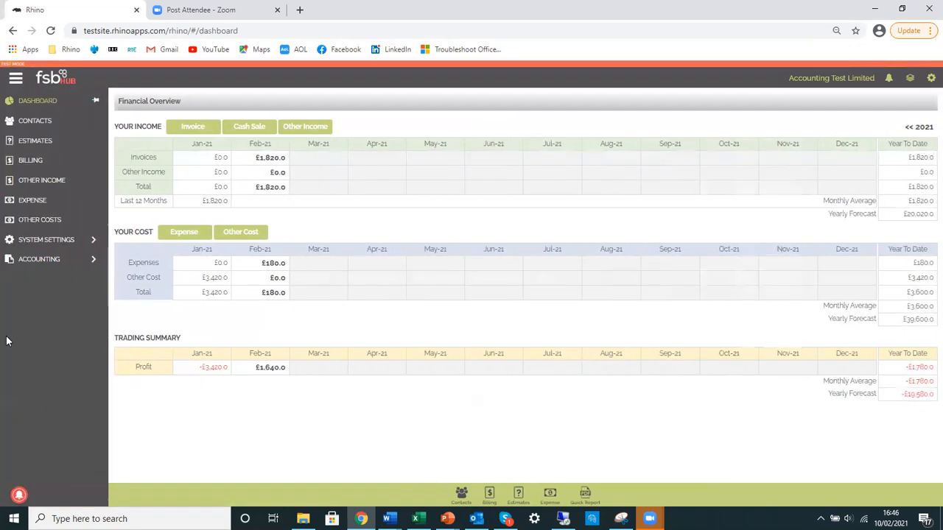
{"action": "left_click", "coordinate": [47, 263]}
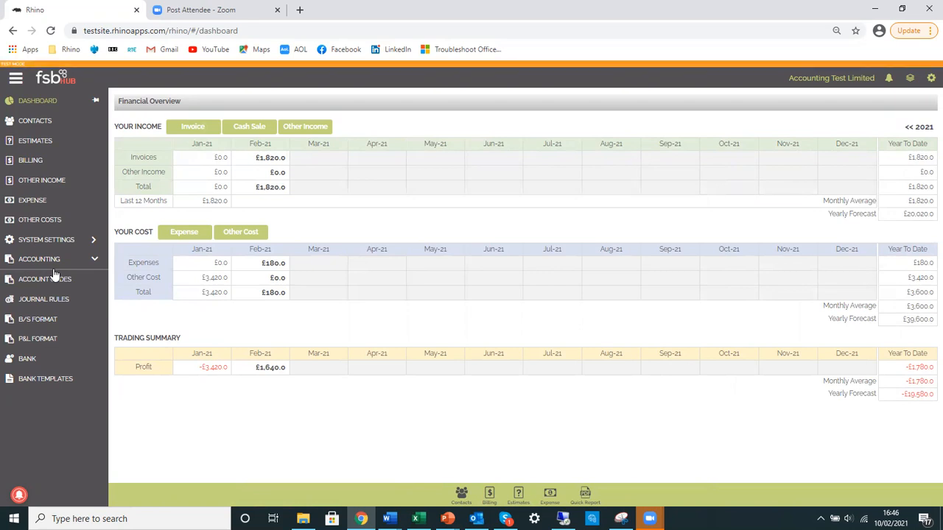
{"action": "left_click", "coordinate": [42, 259]}
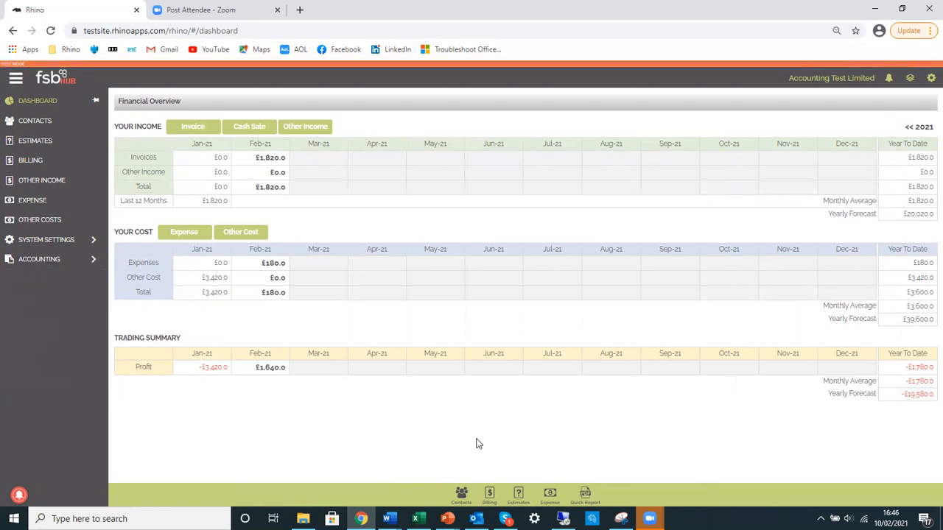